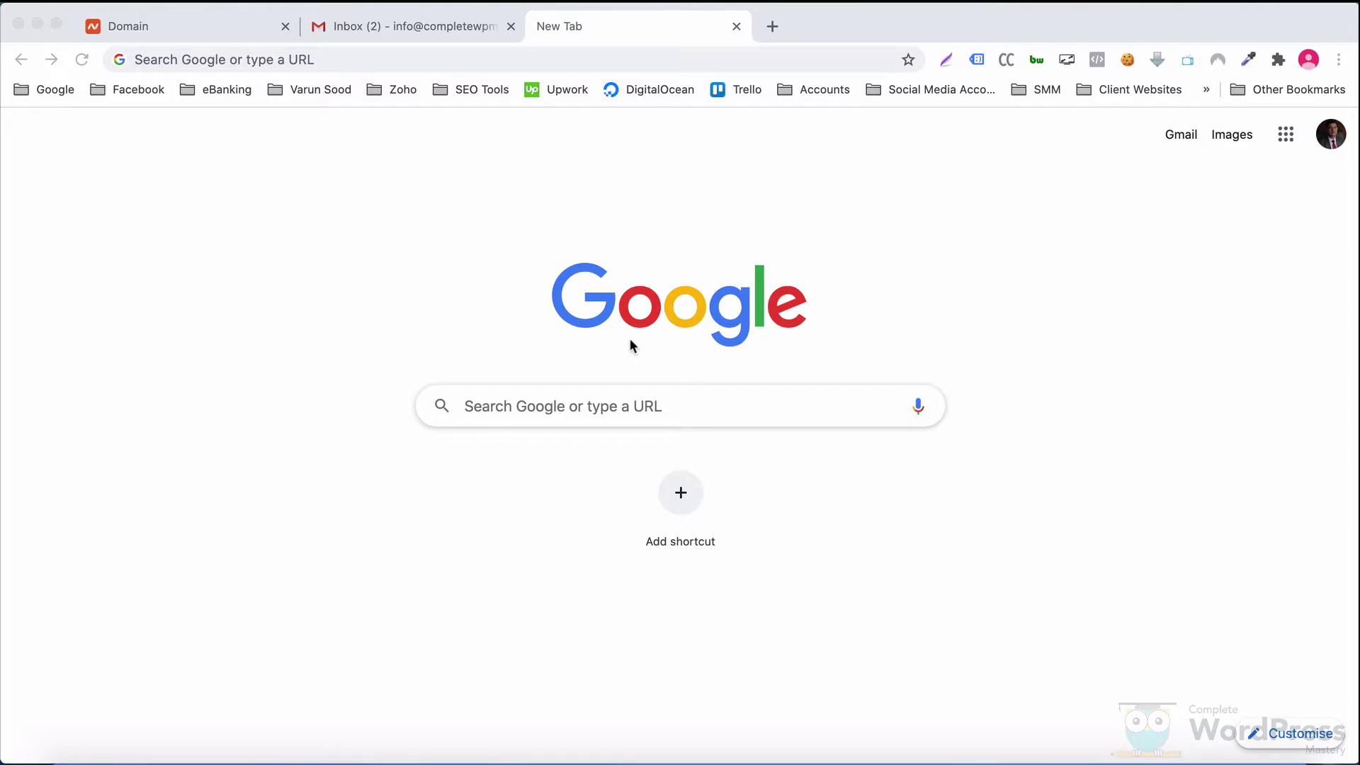
Search Google for 'zoho mail' from the Chrome address bar.
left_click(420, 61)
type("zoho mail")
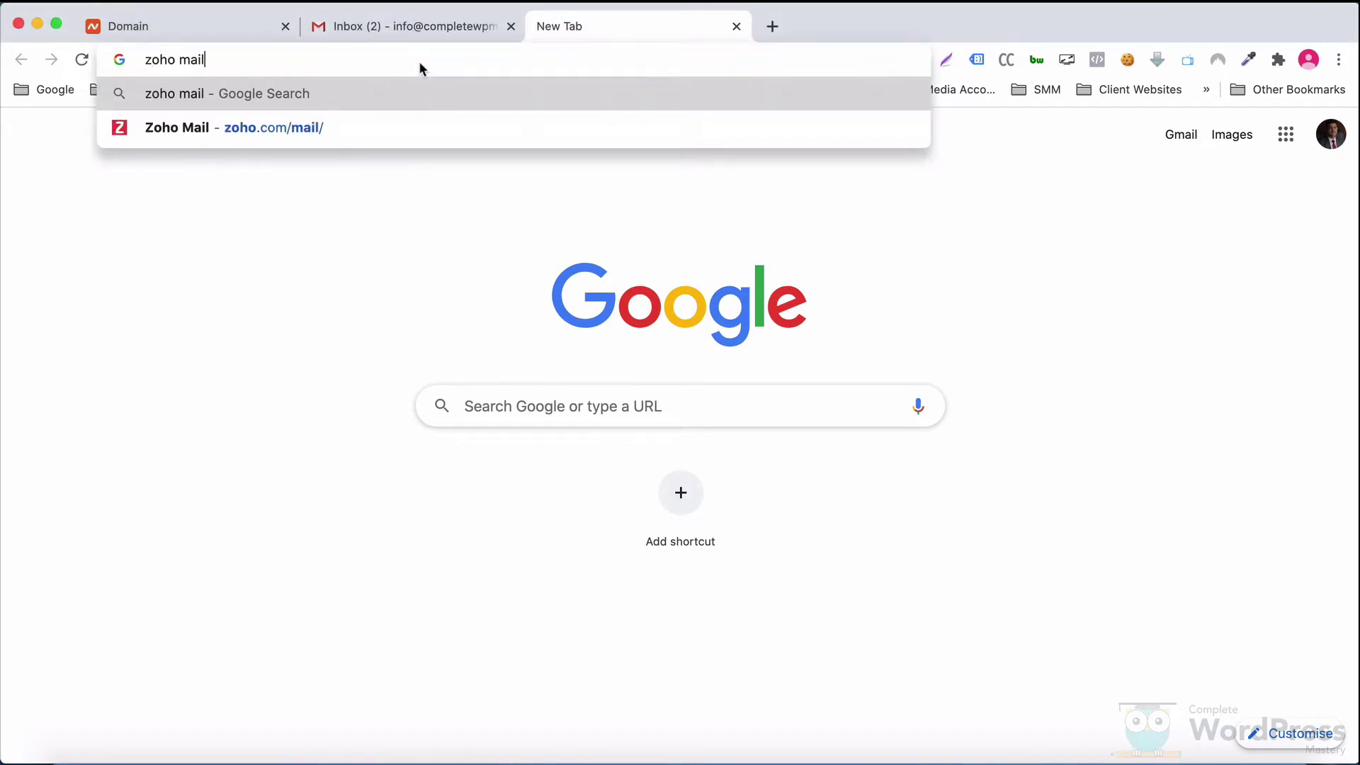
key("Return")
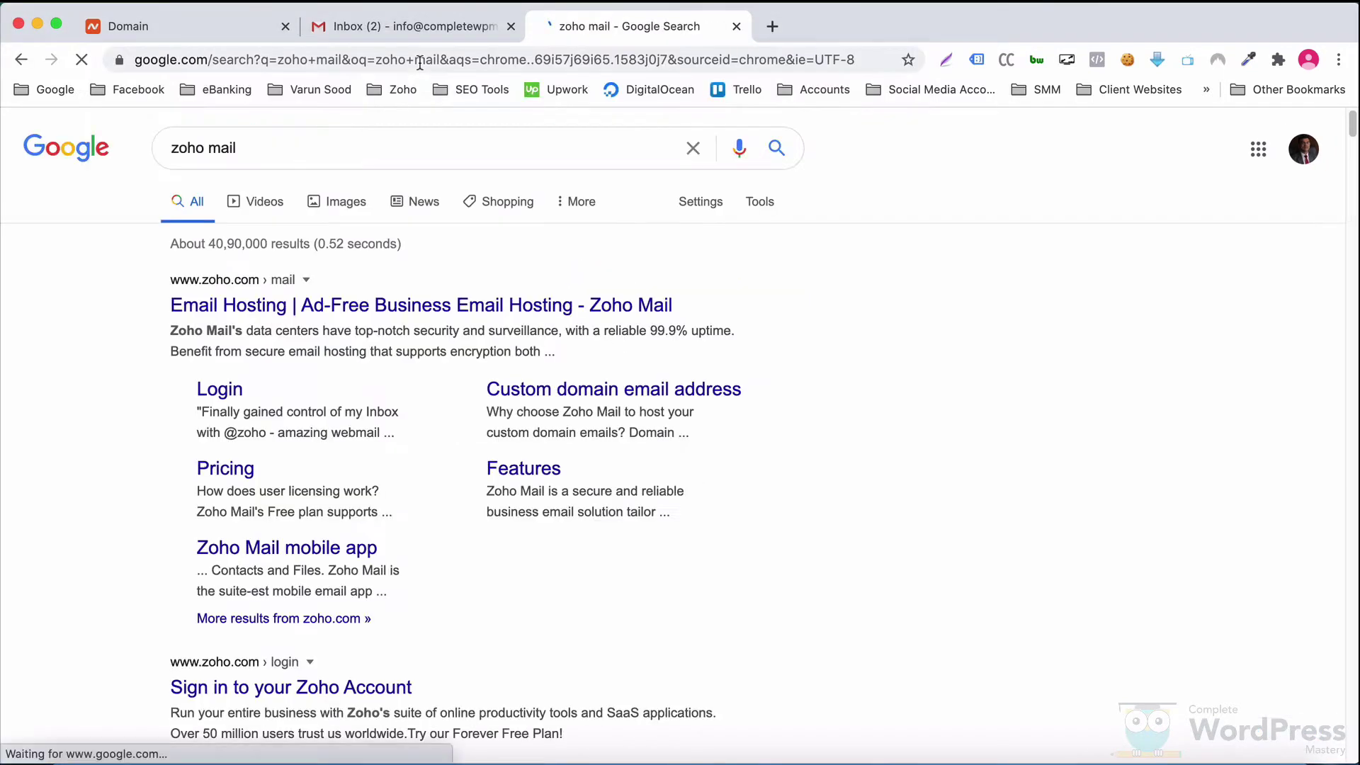
Open Zoho Mail's pricing and highlight the Forever Free Plan's five-user, 5GB/user limits.
left_click(397, 306)
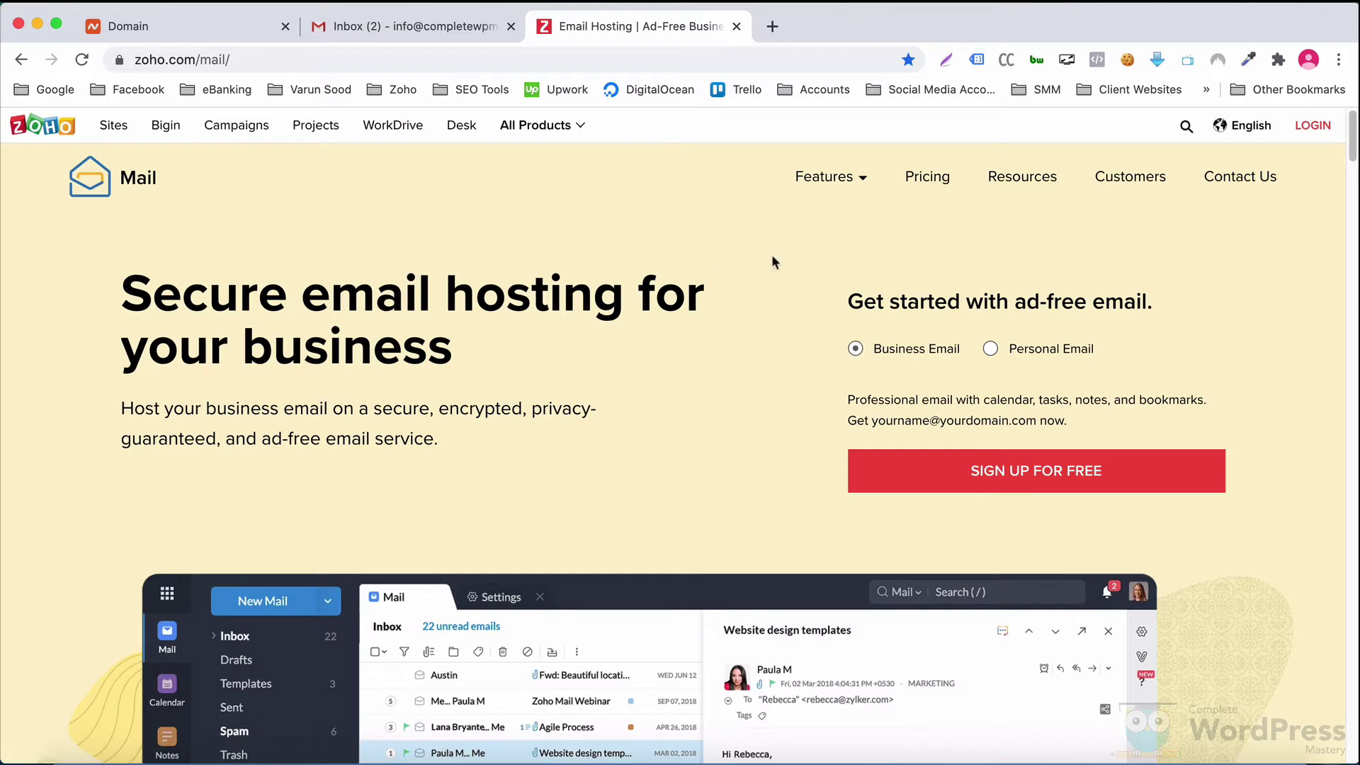
left_click(927, 185)
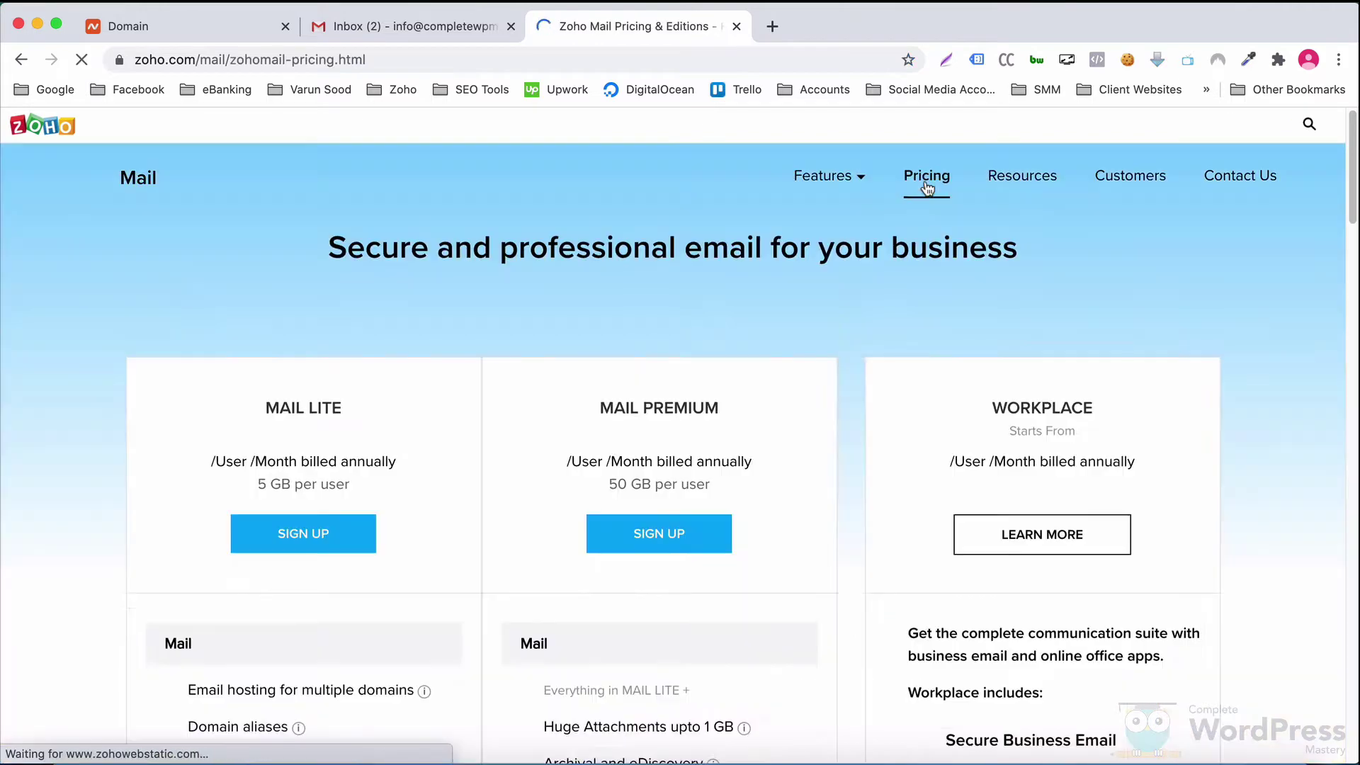
scroll(1346, 213, "down", 4)
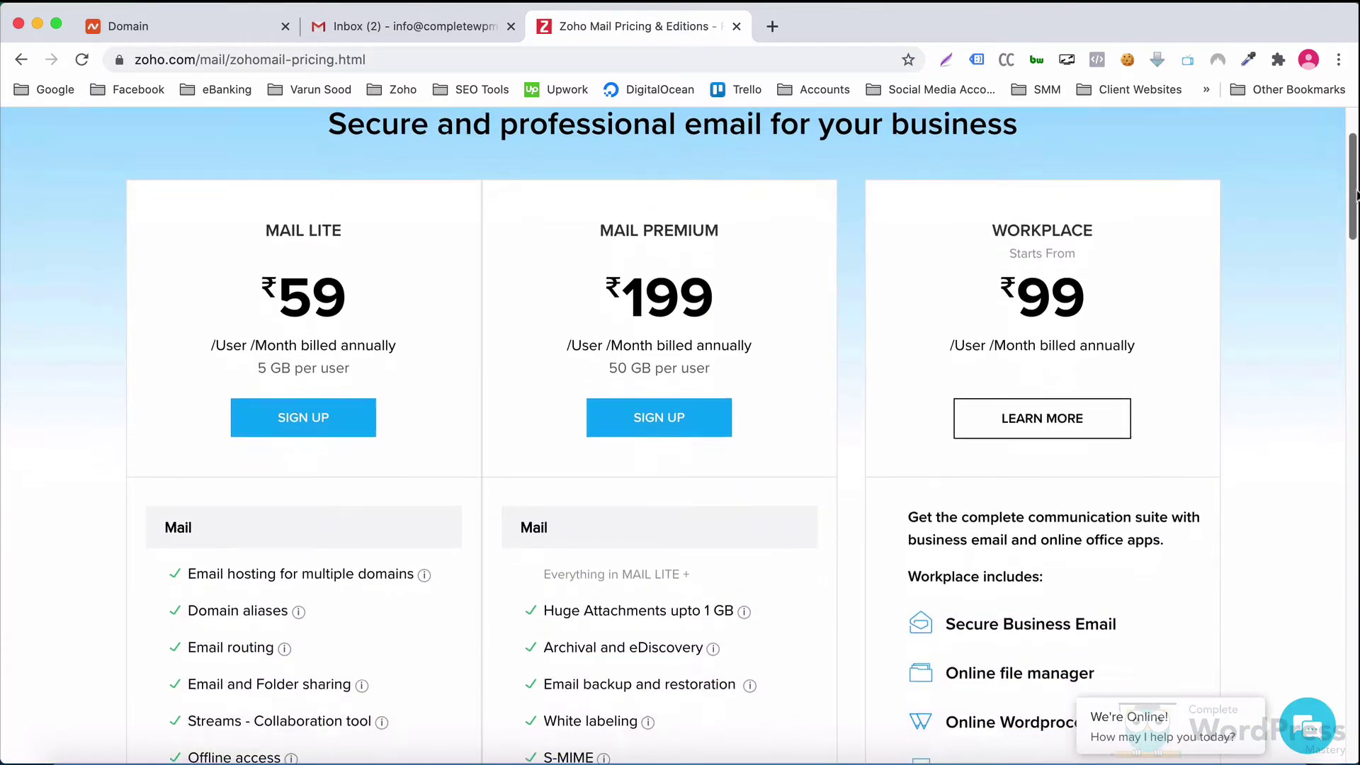
left_click_drag(1355, 212, 1354, 428)
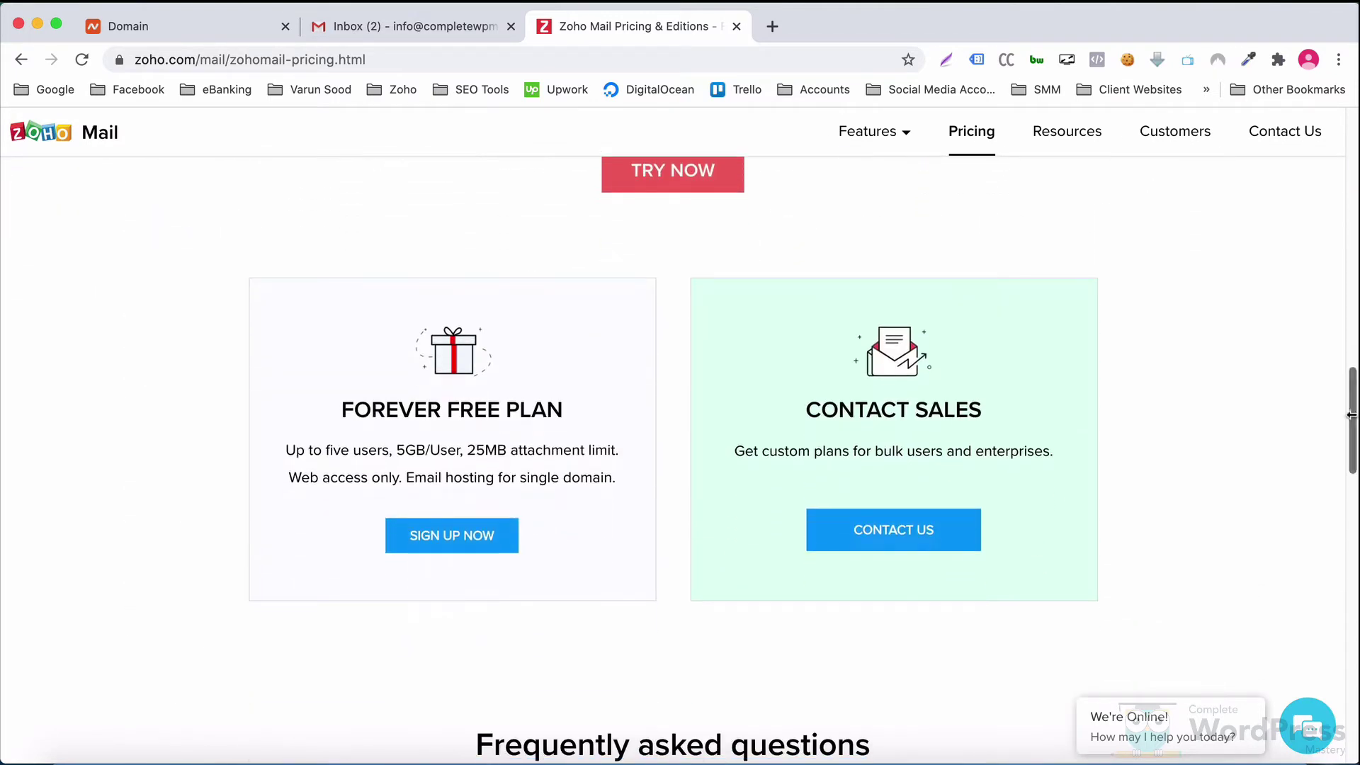
left_click_drag(342, 410, 570, 410)
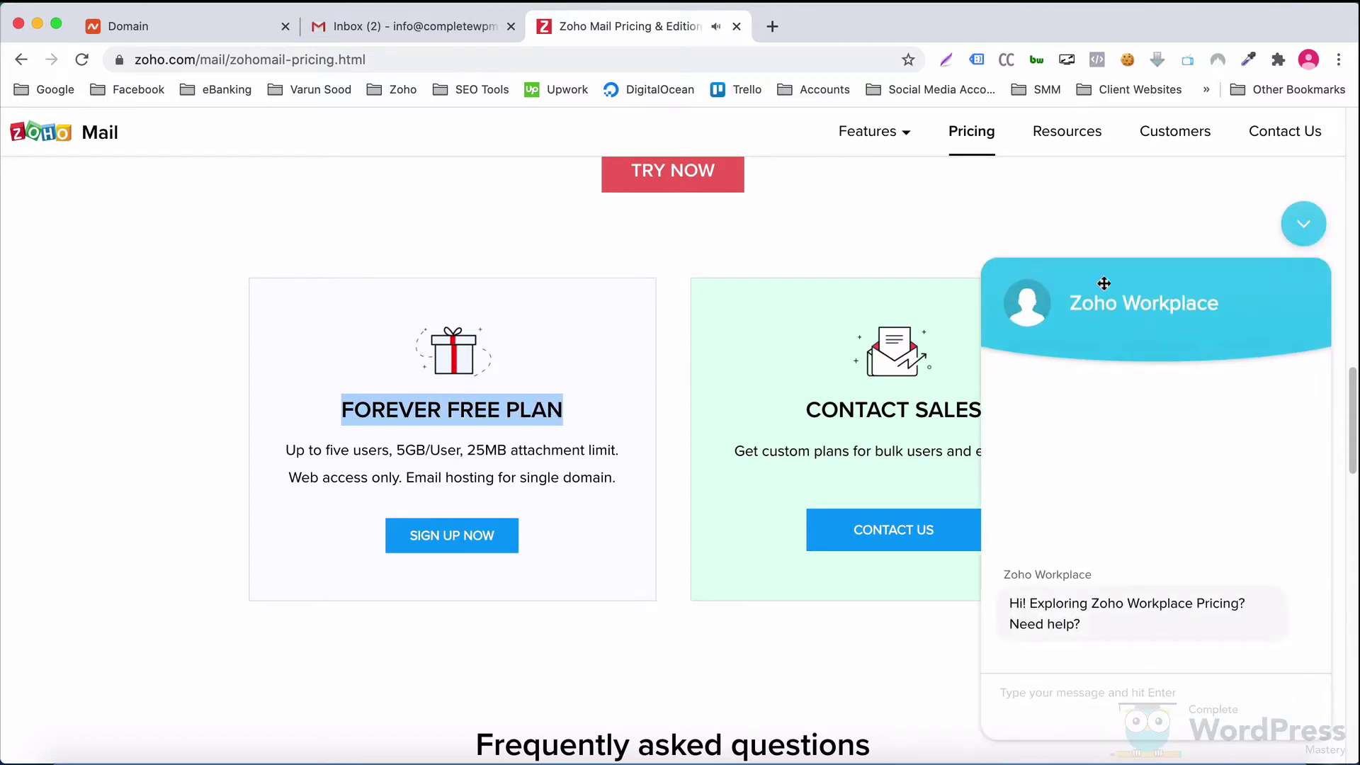
left_click(1293, 229)
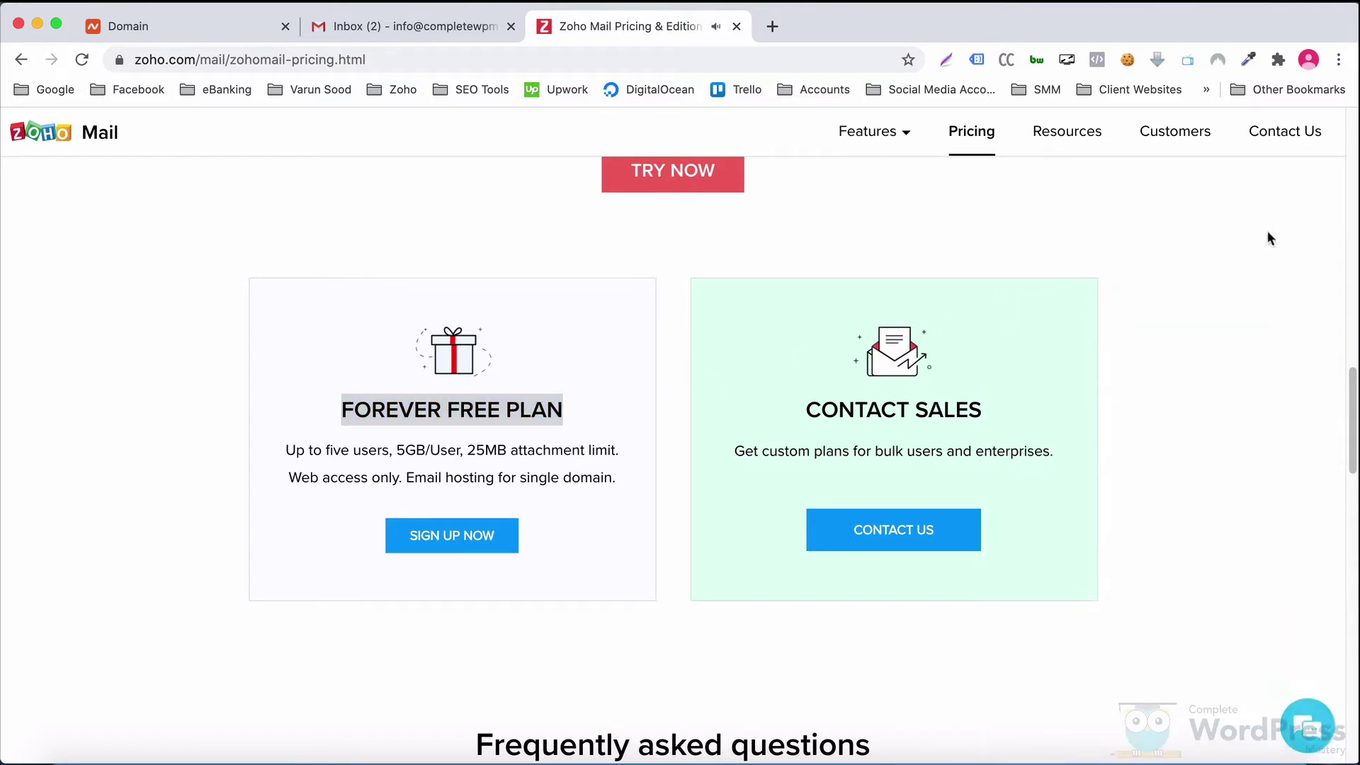
left_click(515, 415)
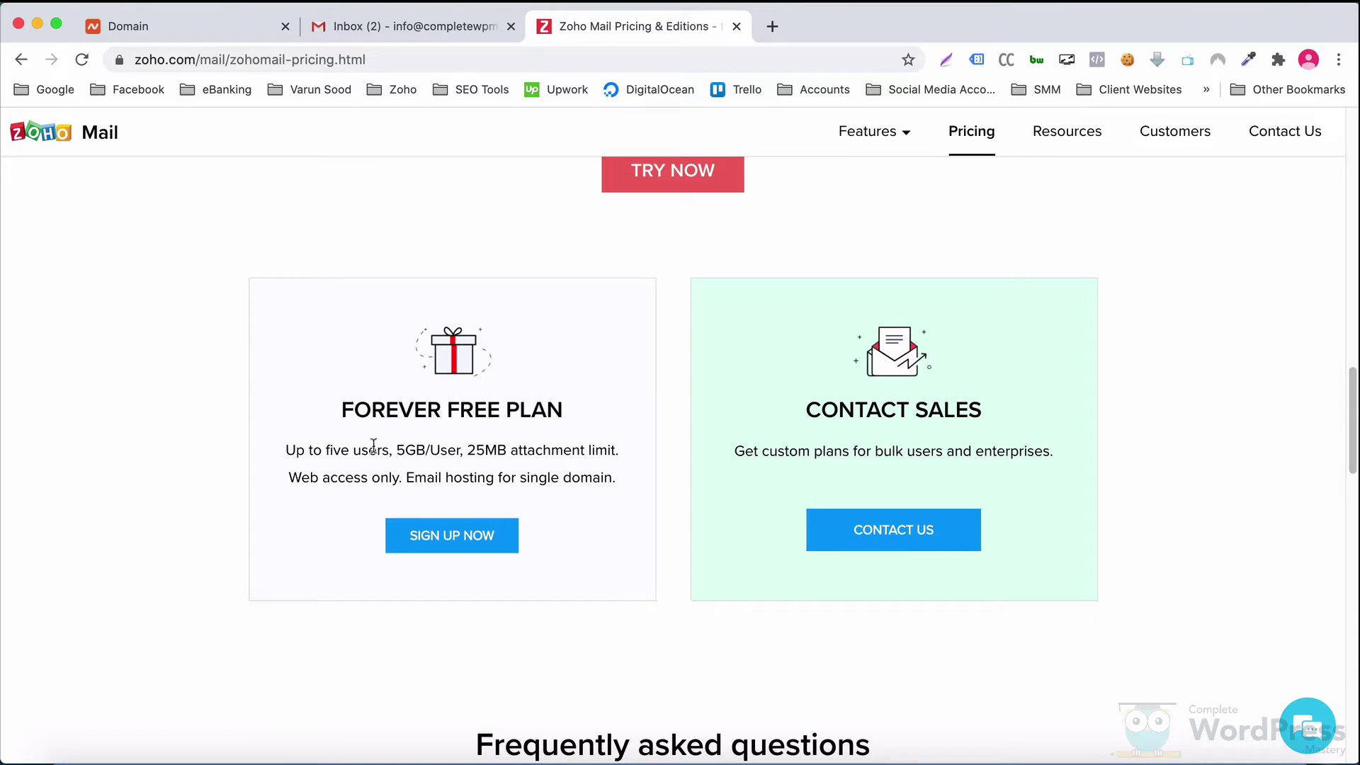
left_click_drag(287, 450, 618, 480)
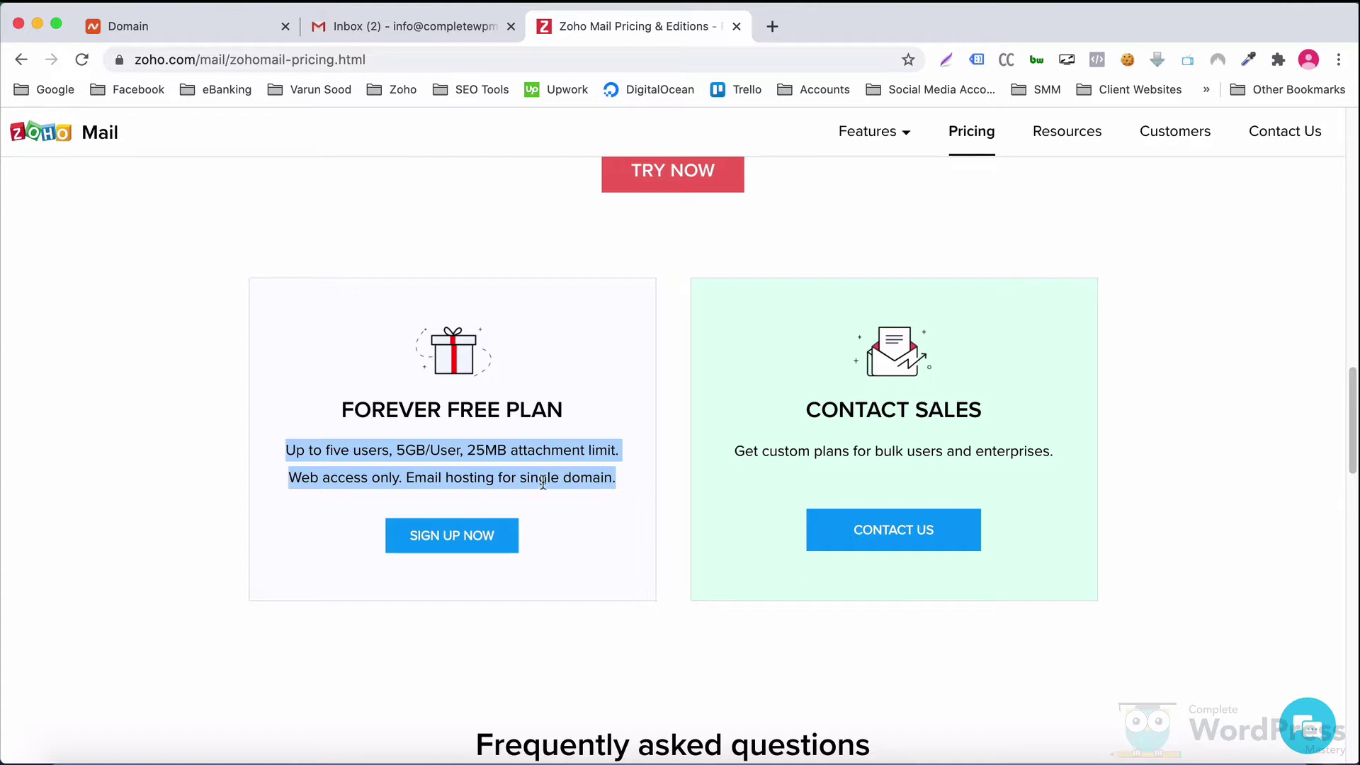
Sign up for the Forever Free Plan using the domain completewpmastery.com.
left_click(480, 540)
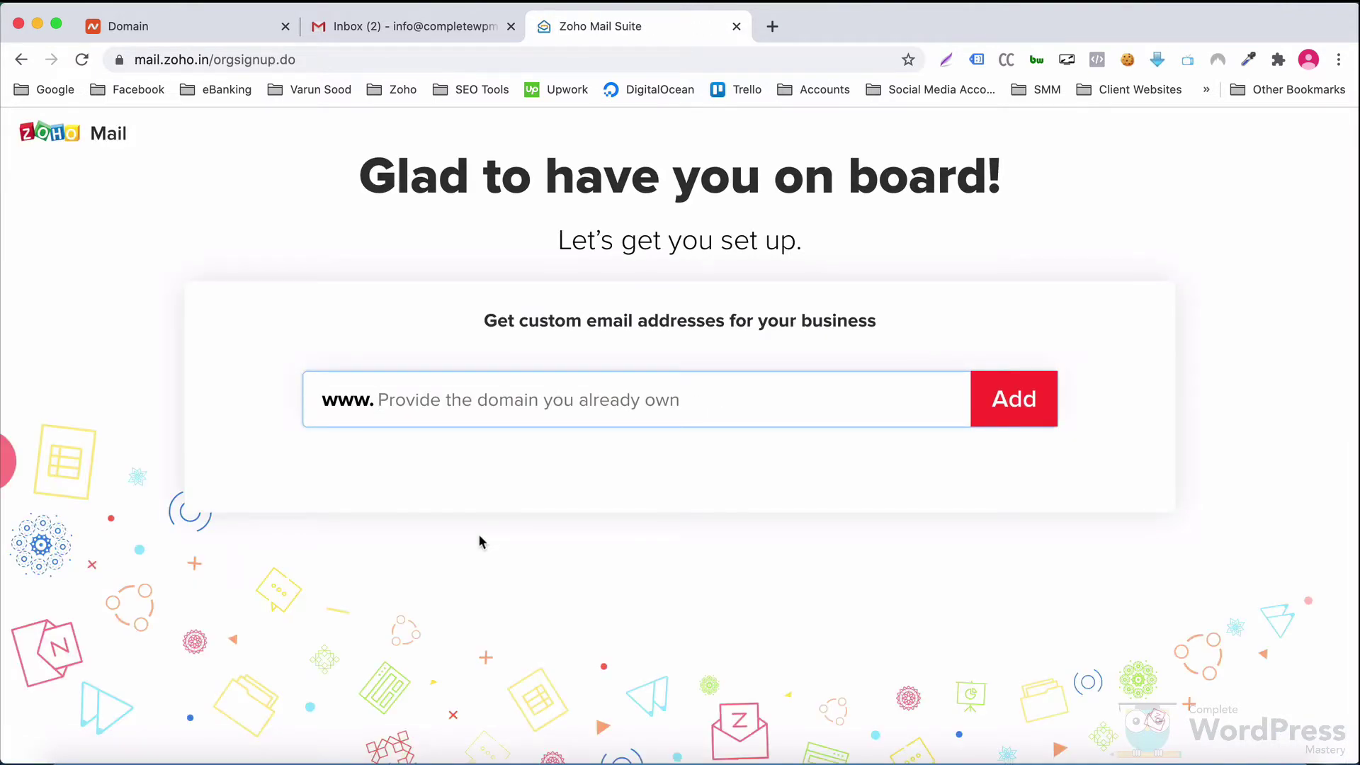
type("comp")
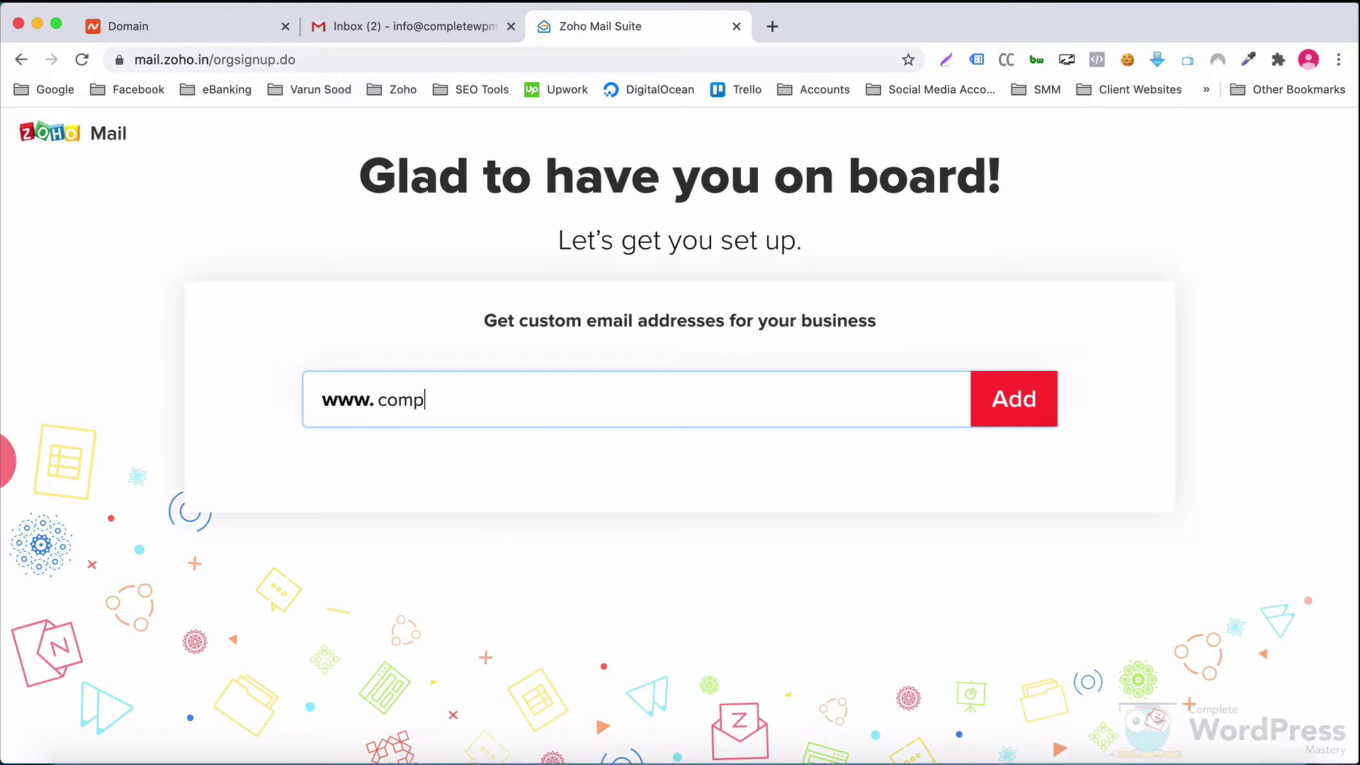
type("letewpmastery.com")
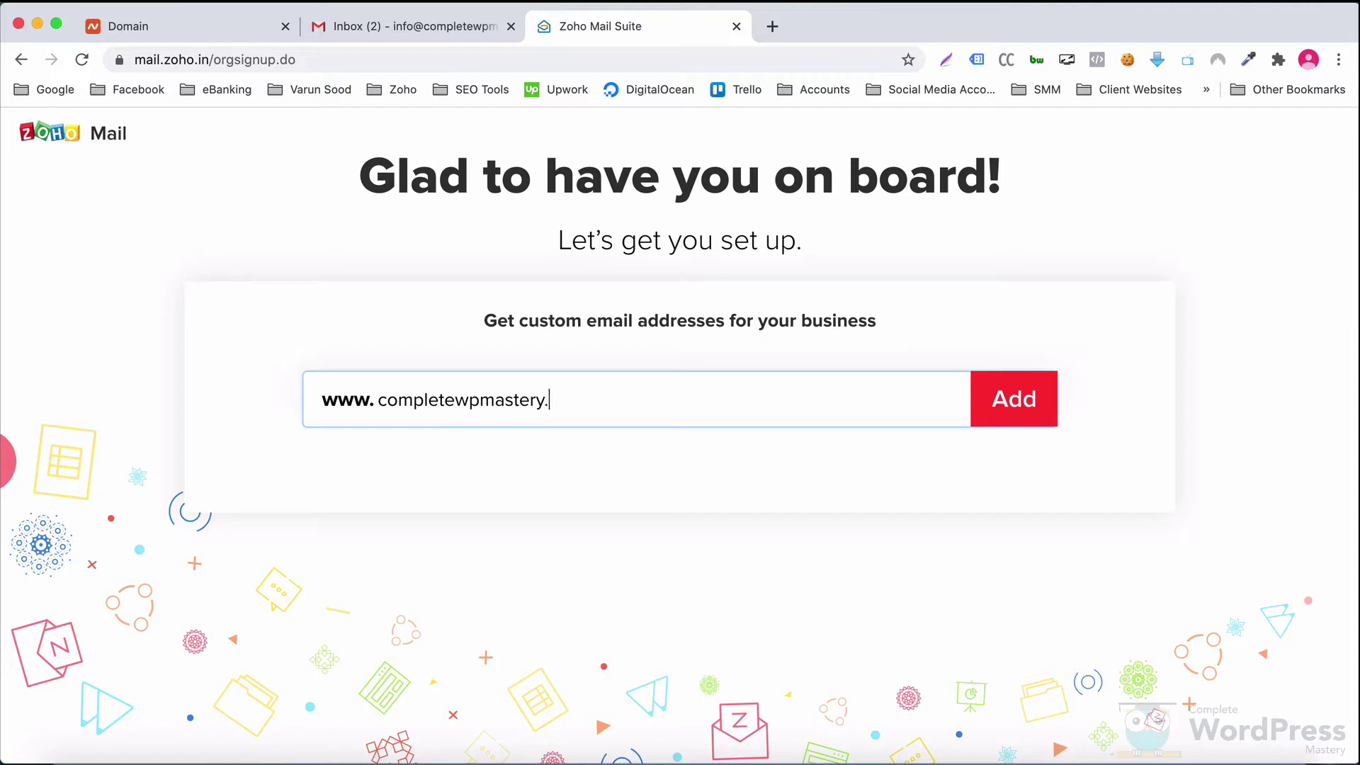
left_click(1036, 398)
scroll(1030, 395, "down", 1)
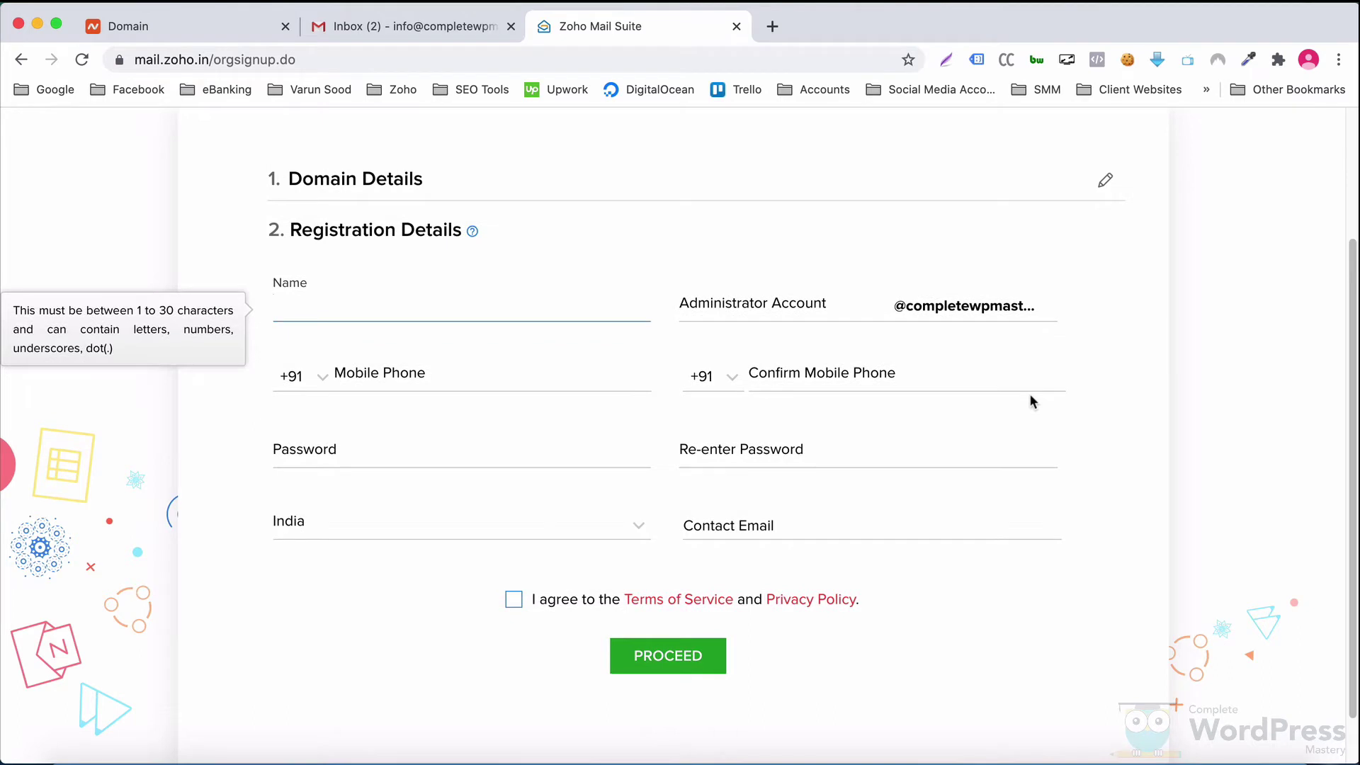
key("Tab")
key("Tab")
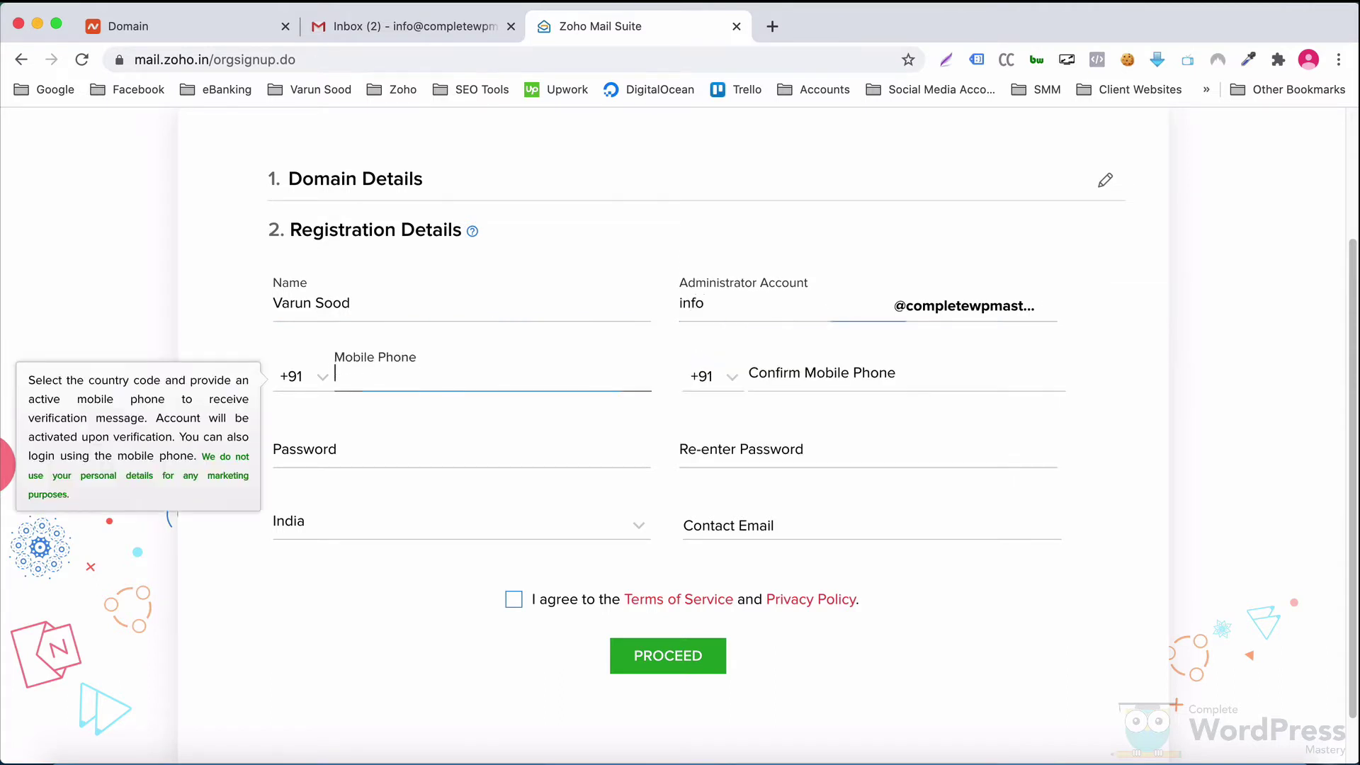
type("****")
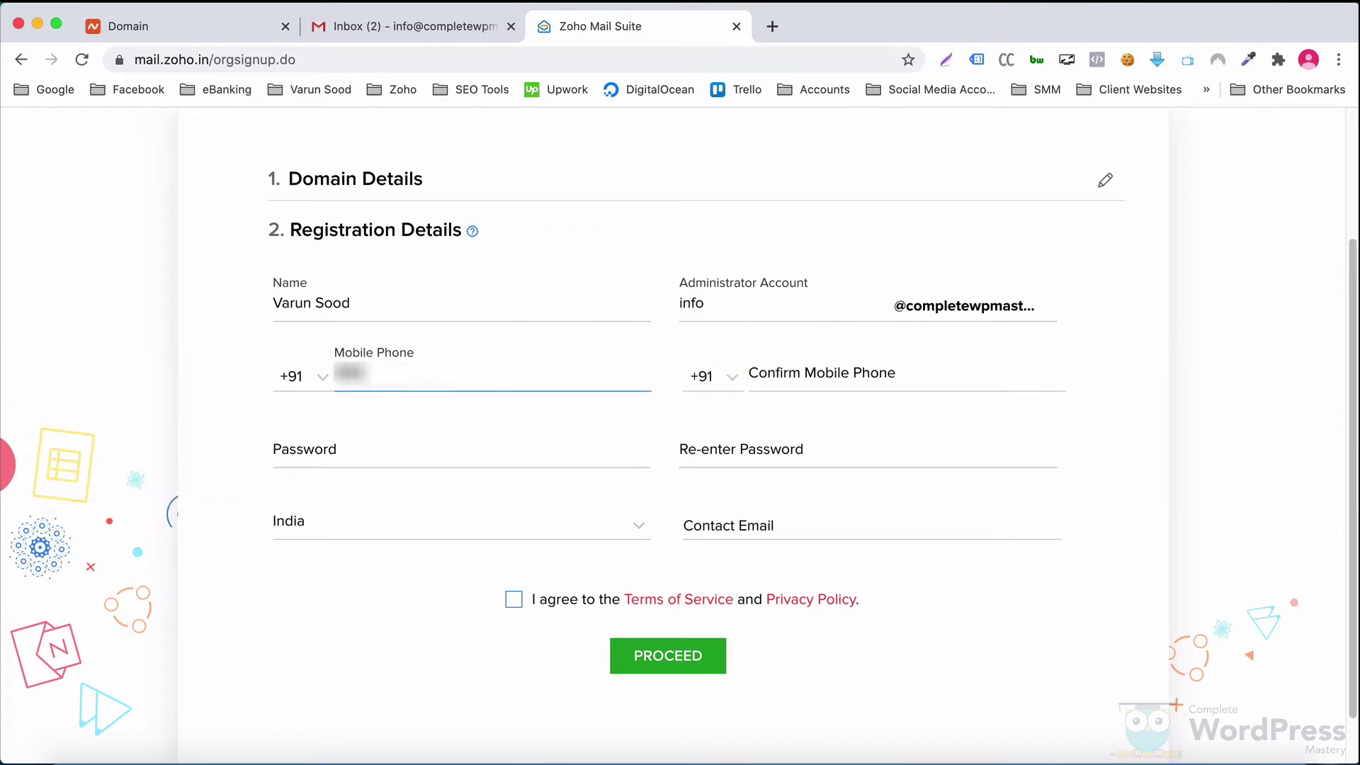
type("********")
key("Tab")
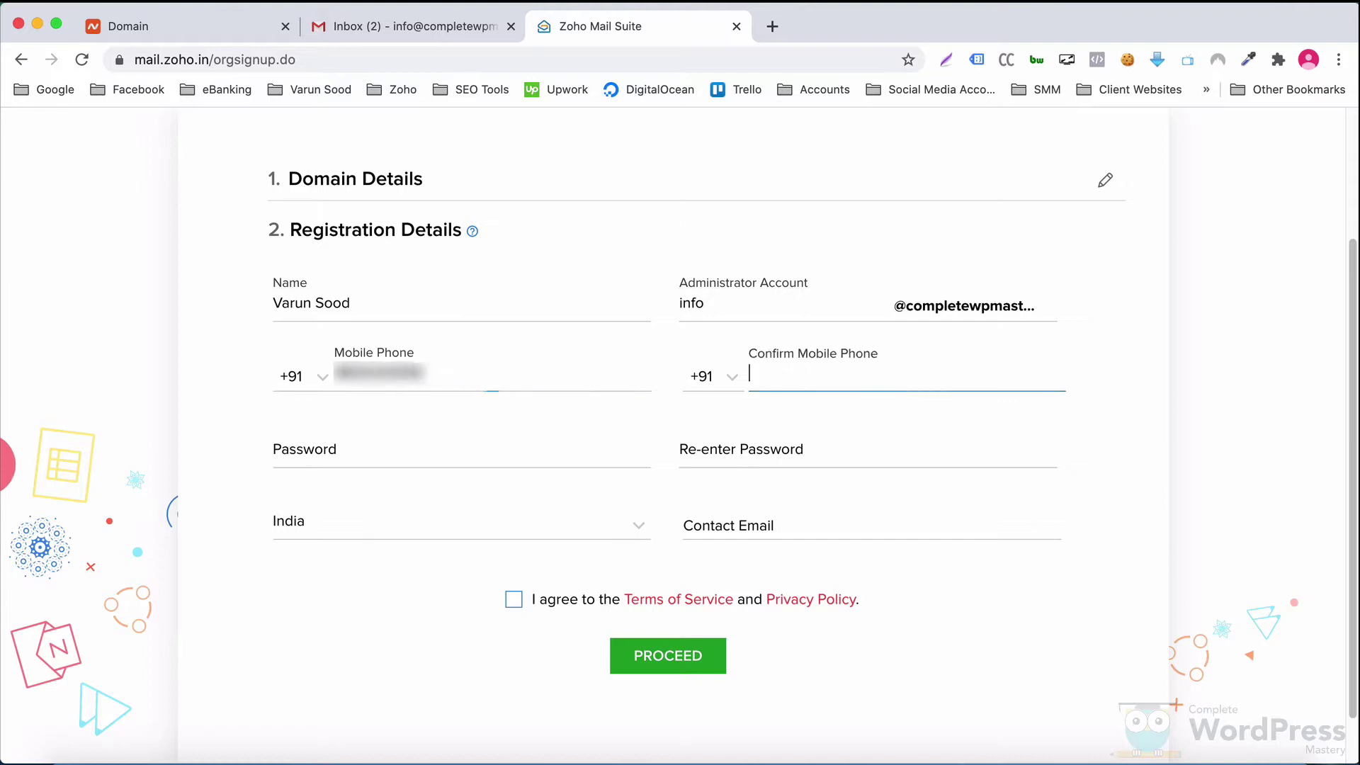
type("******")
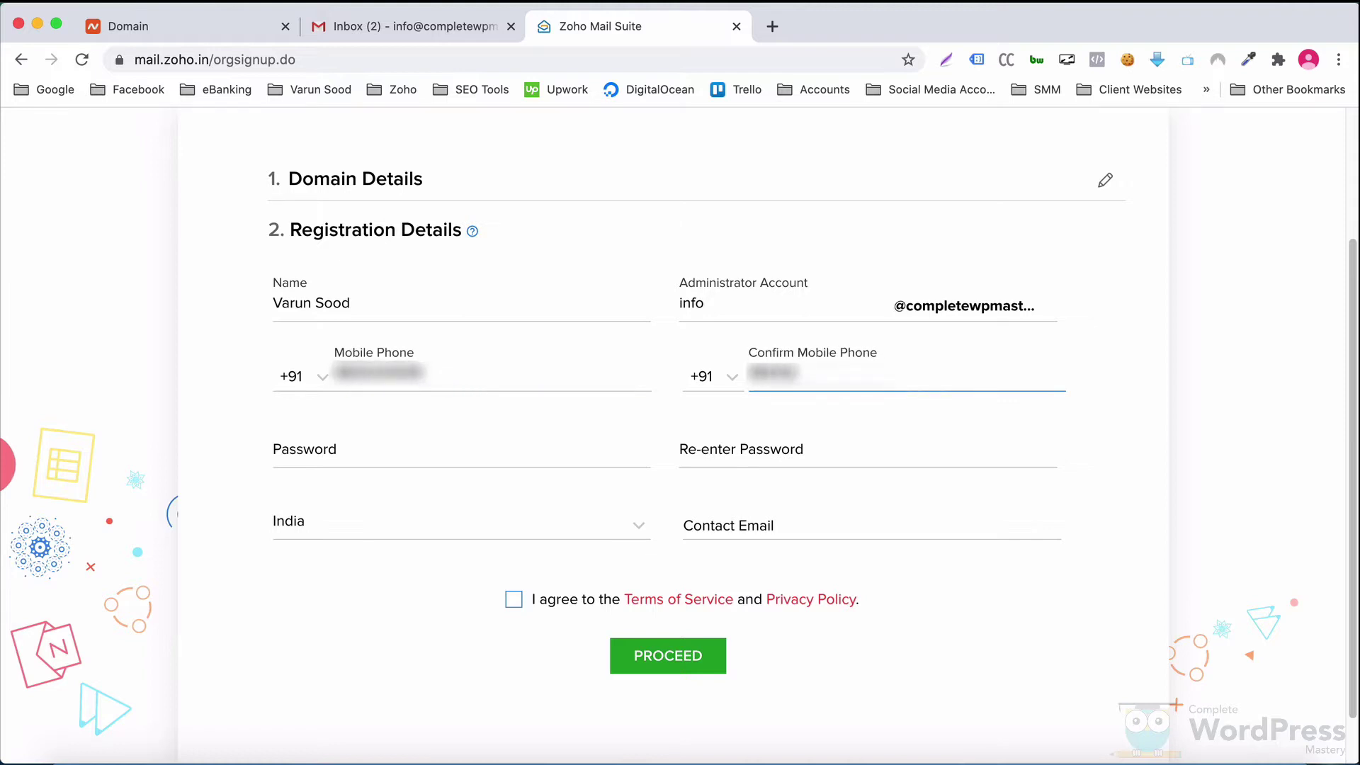
type("****")
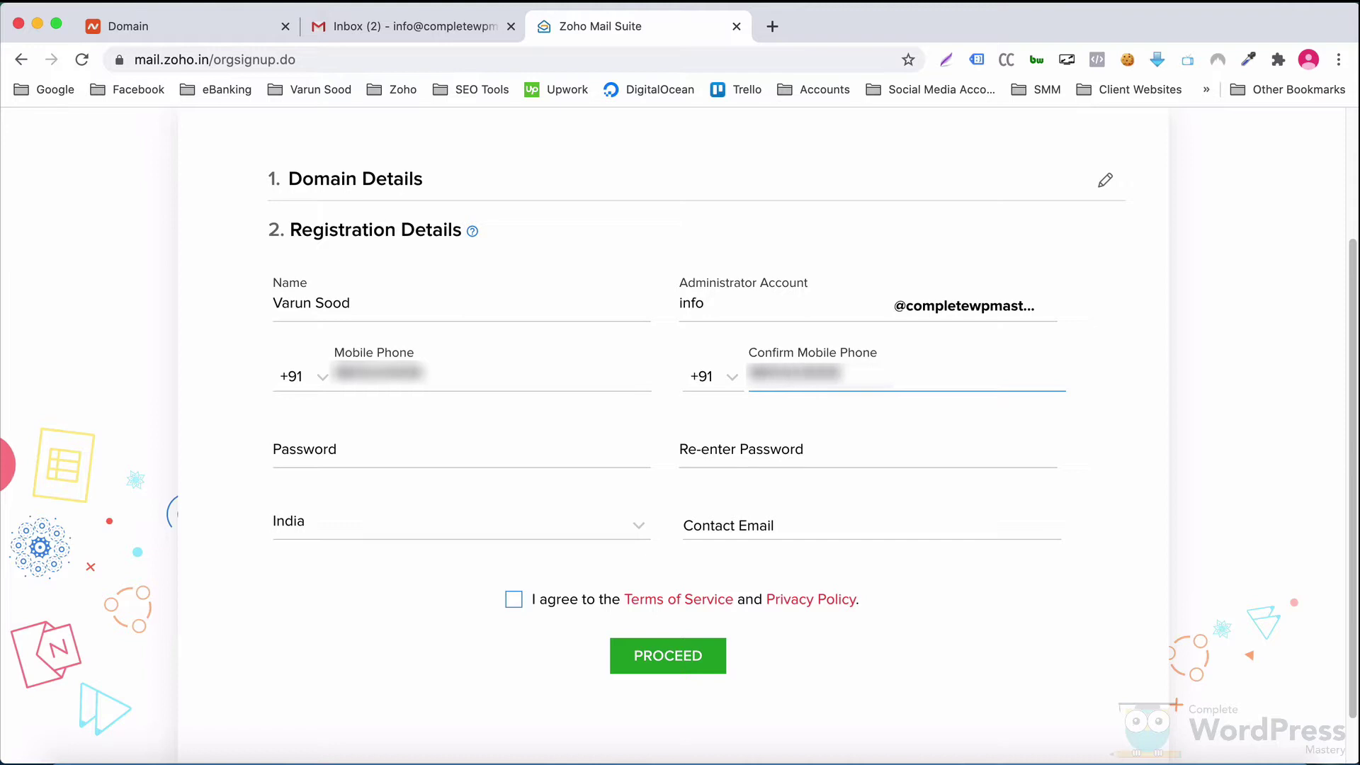
Set the account password, add the contact email, accept the terms and proceed.
key("Tab")
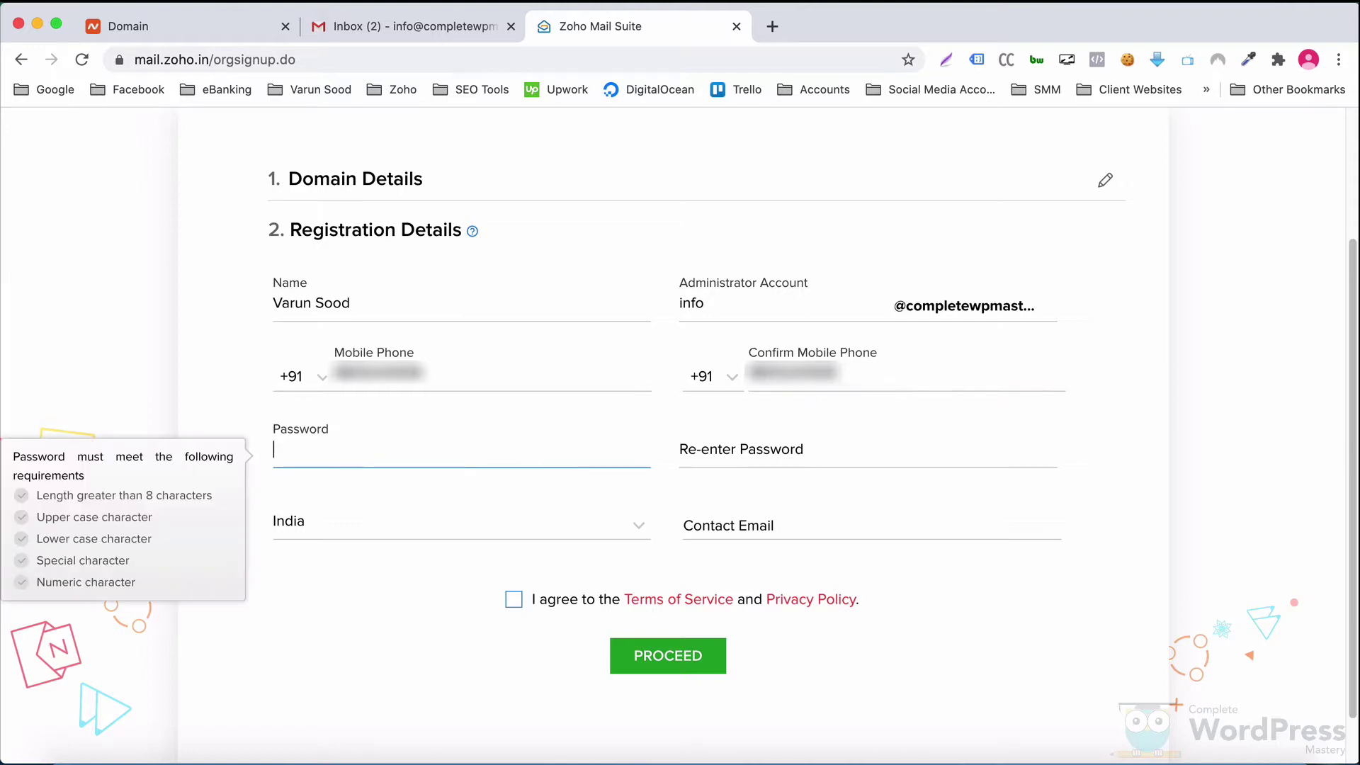
type("*********")
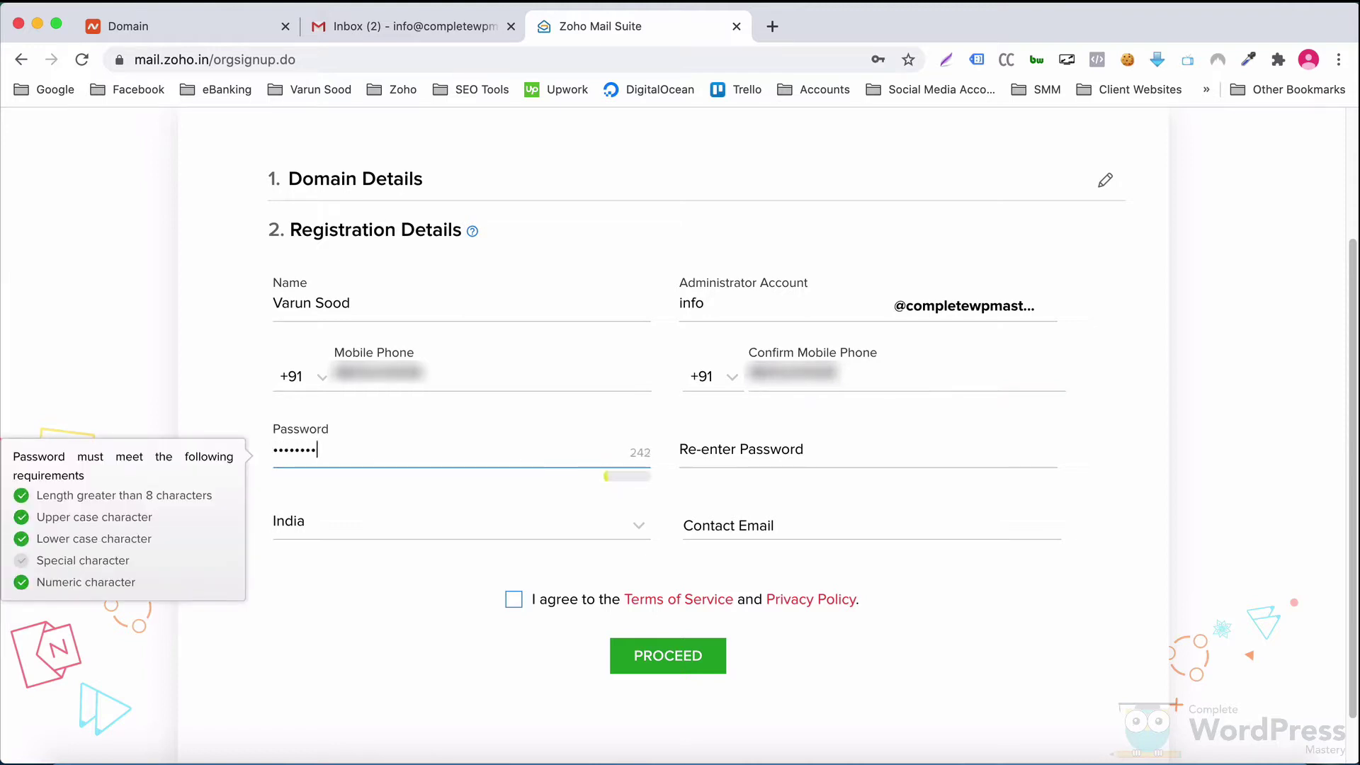
key("Tab")
type("*********")
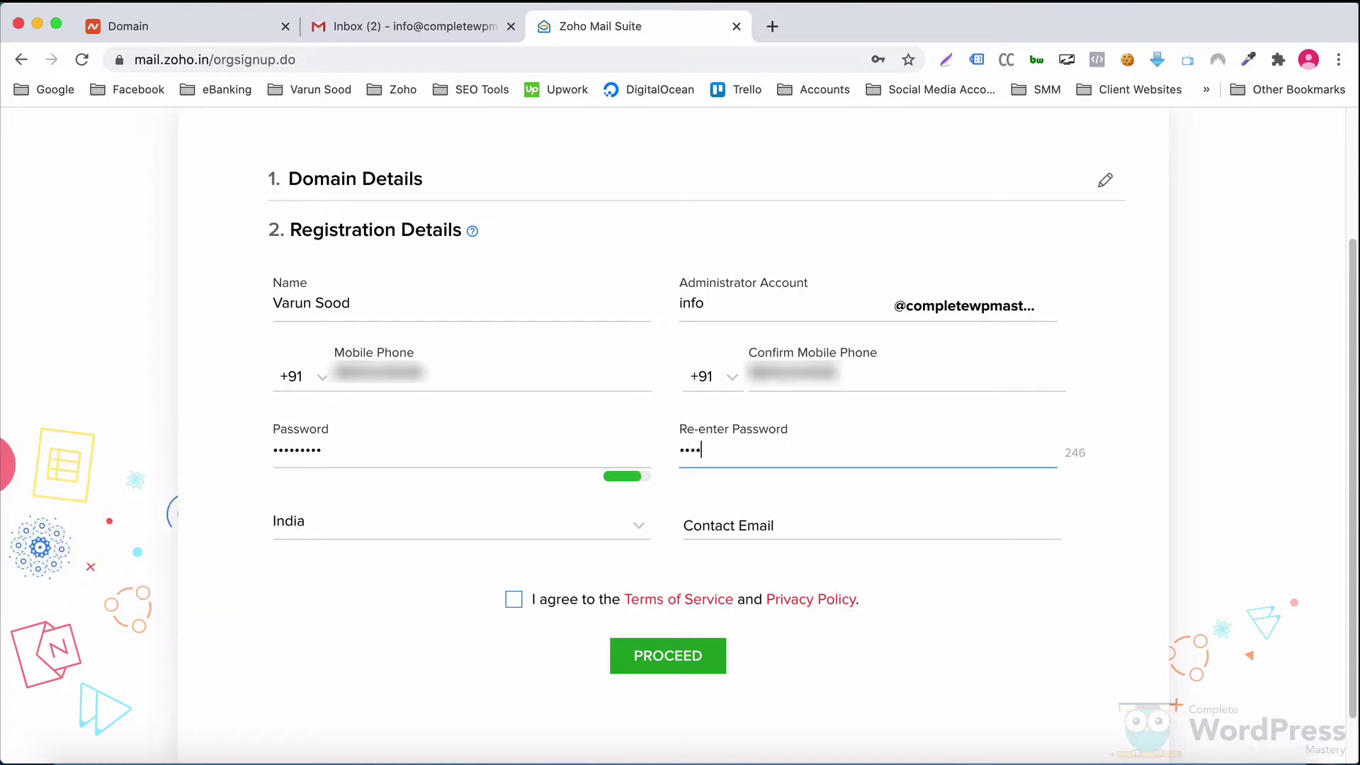
key("Tab")
key("Tab")
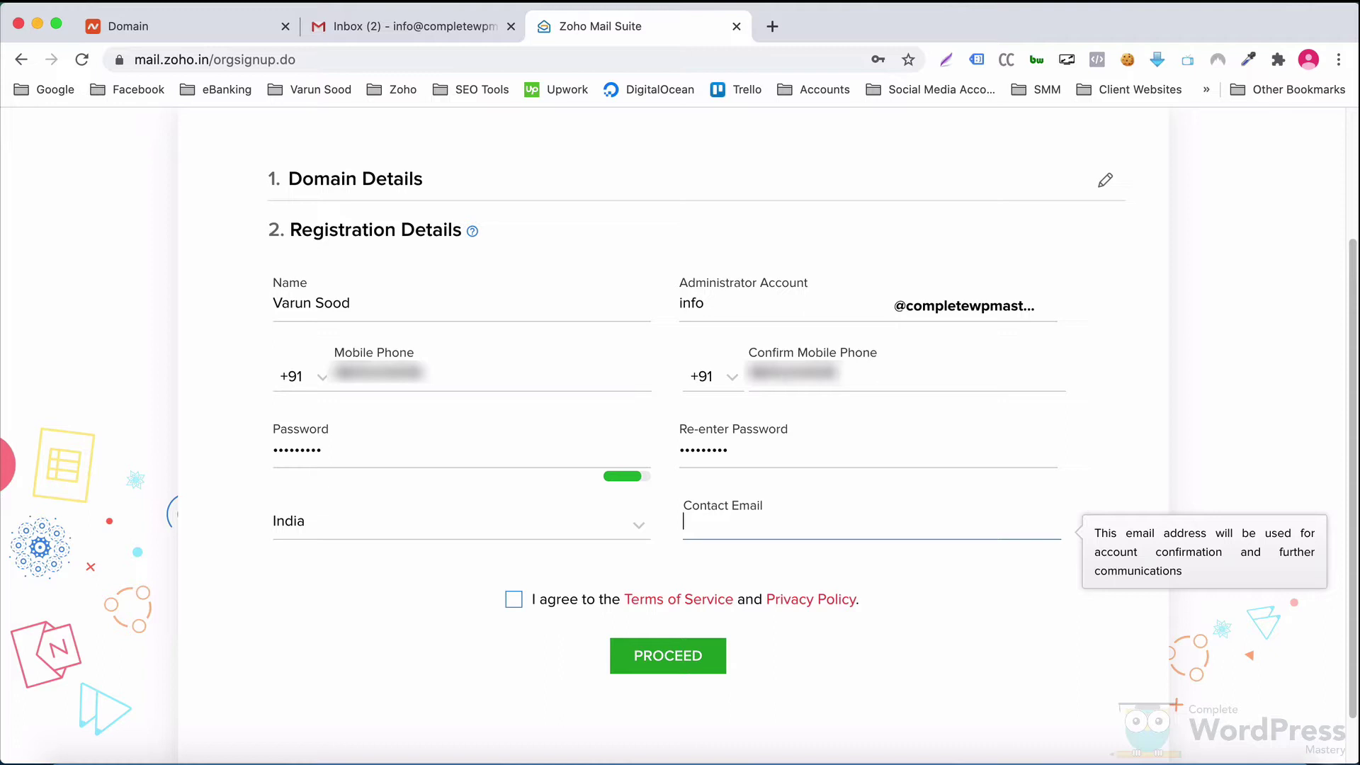
type("**********")
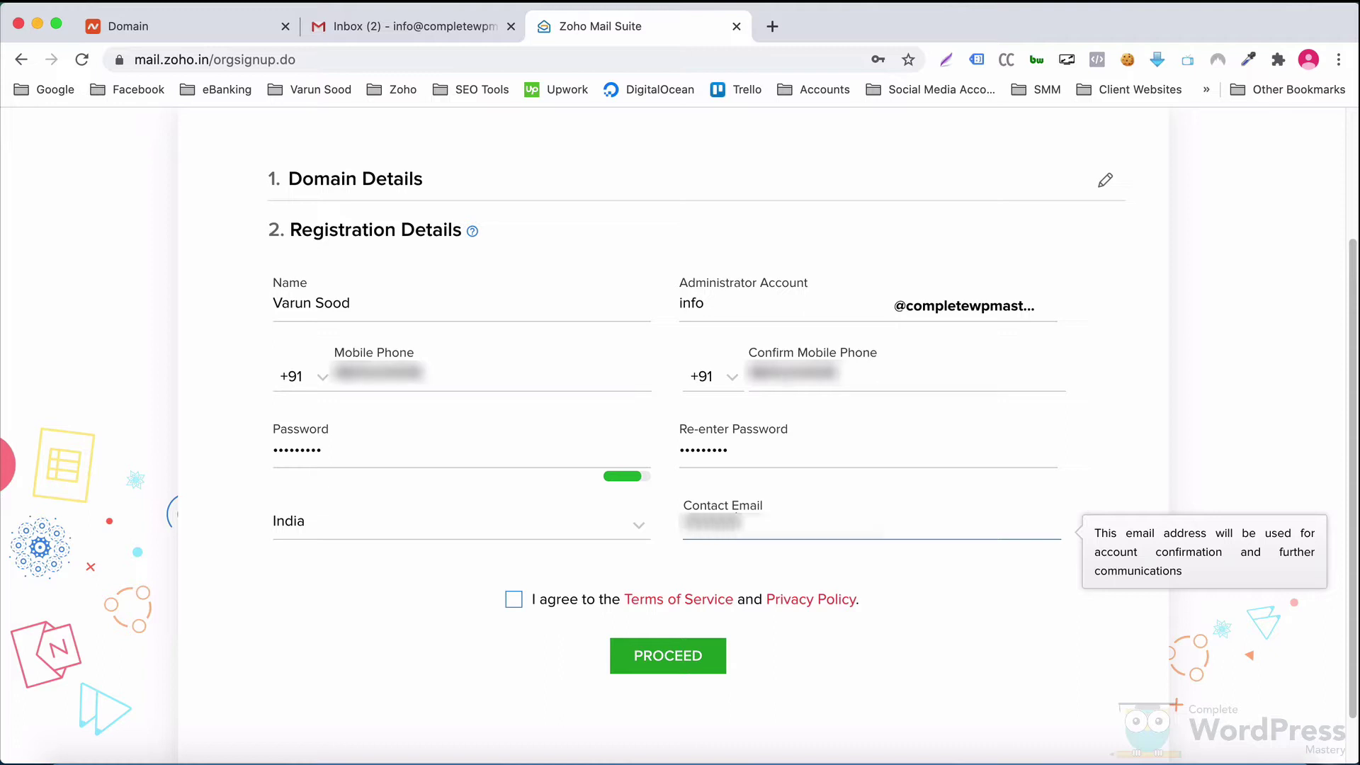
type("**********")
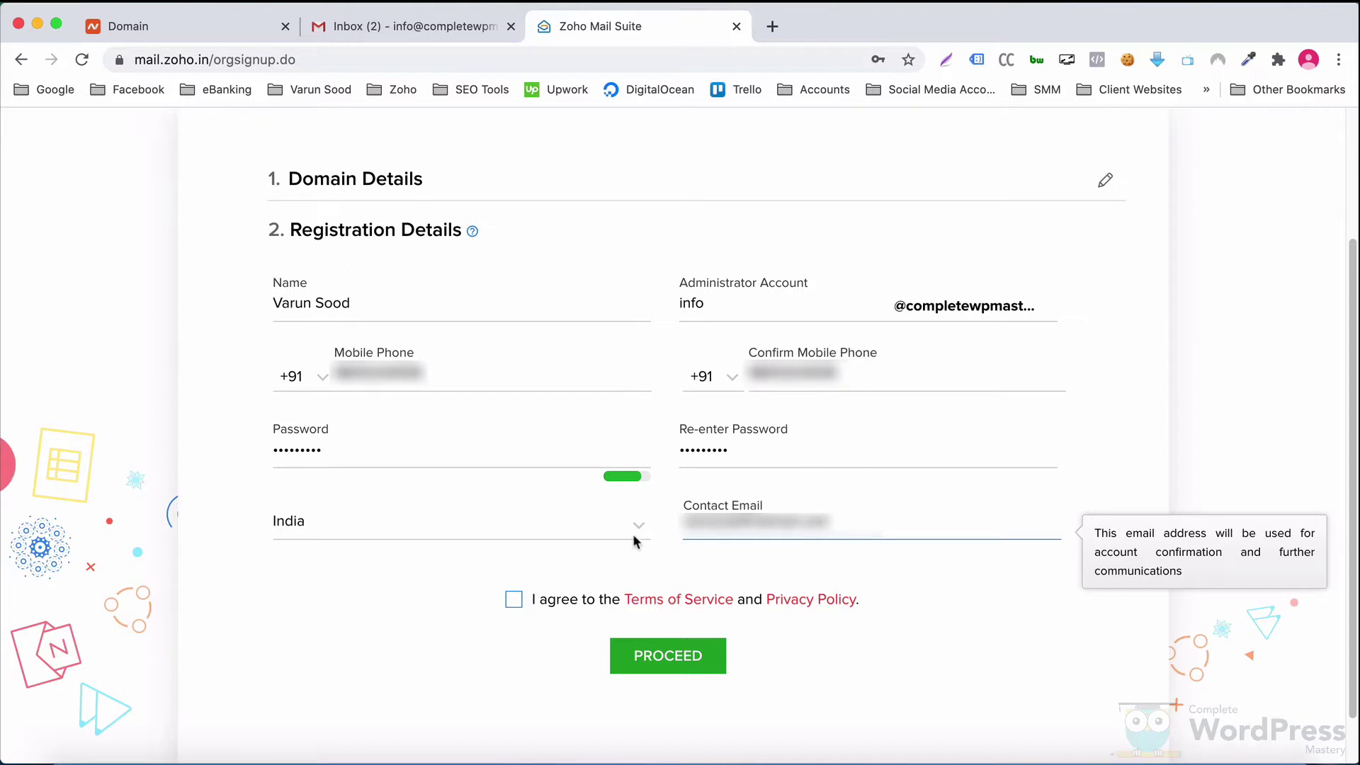
left_click(526, 600)
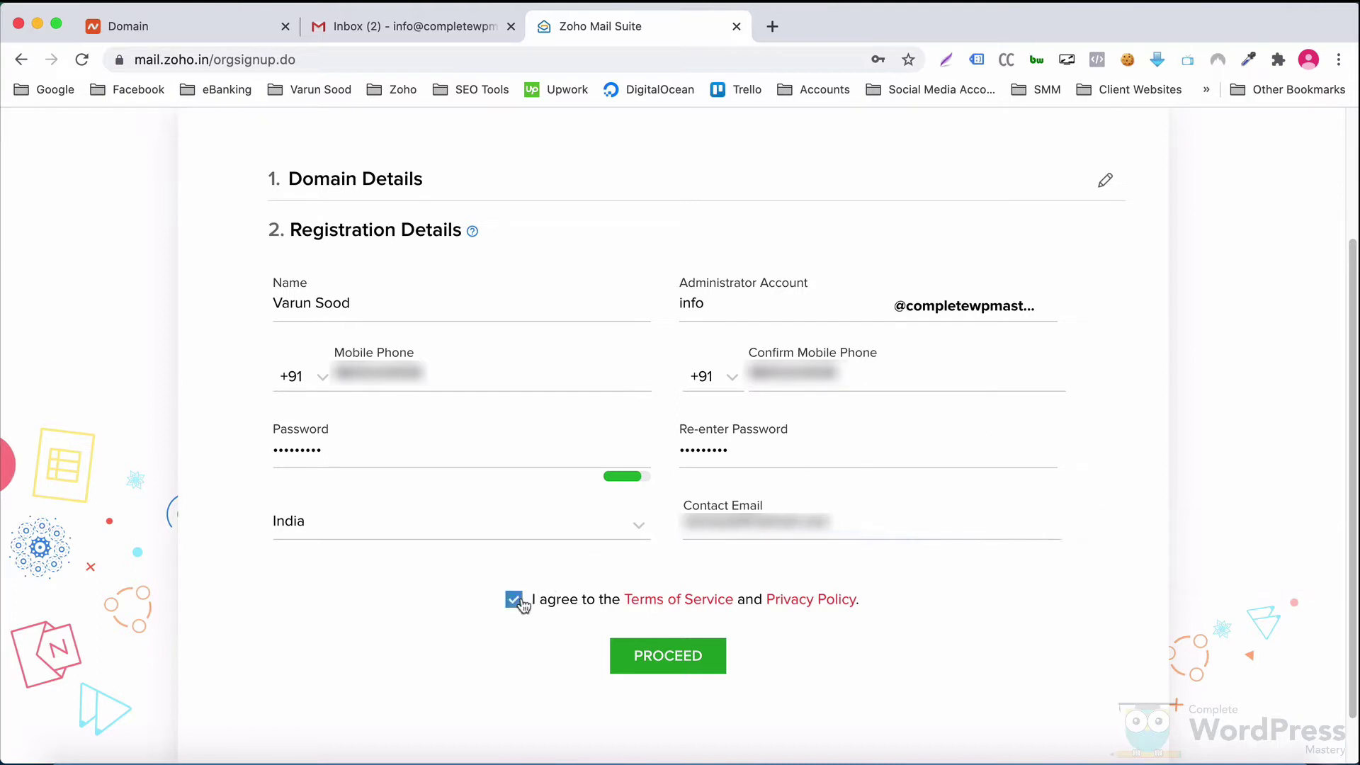
left_click(649, 657)
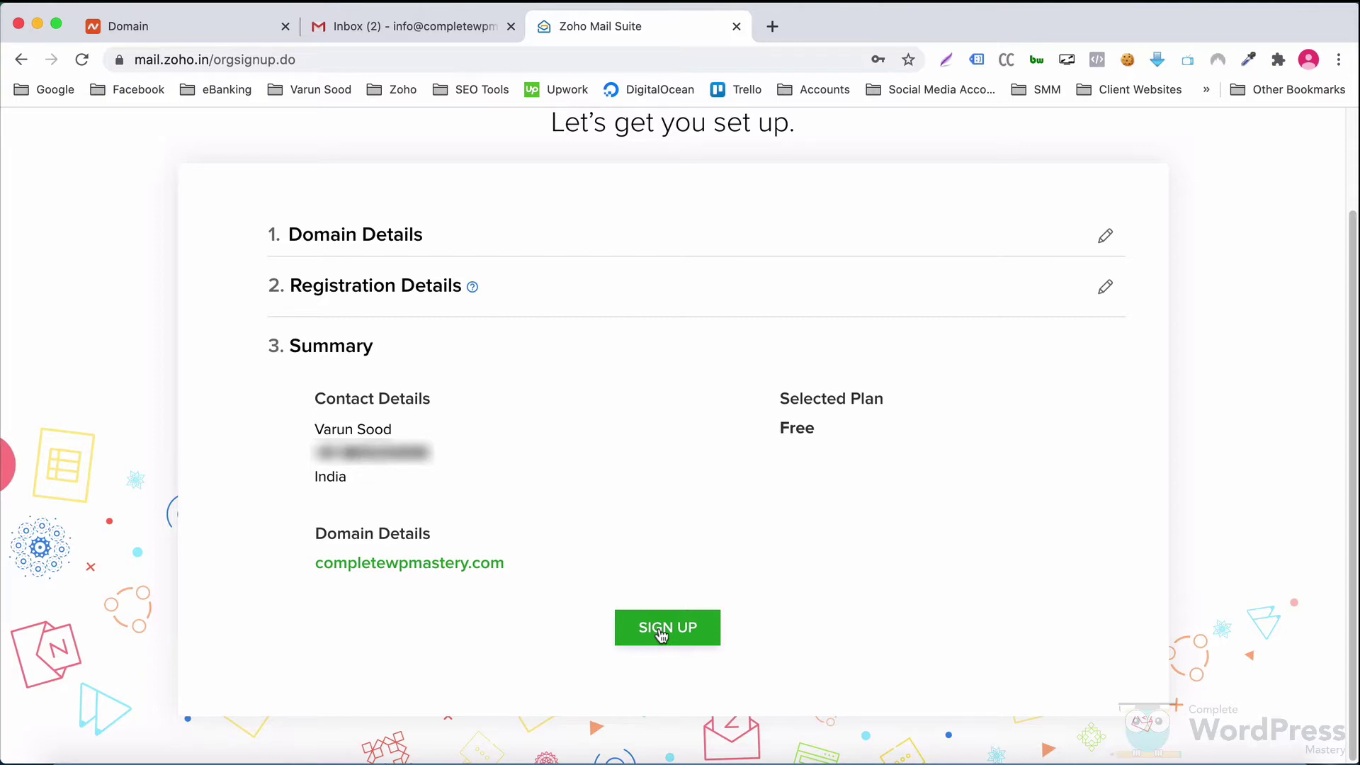
Confirm the free-plan signup and verify the mobile number with the SMS verification code.
left_click(661, 632)
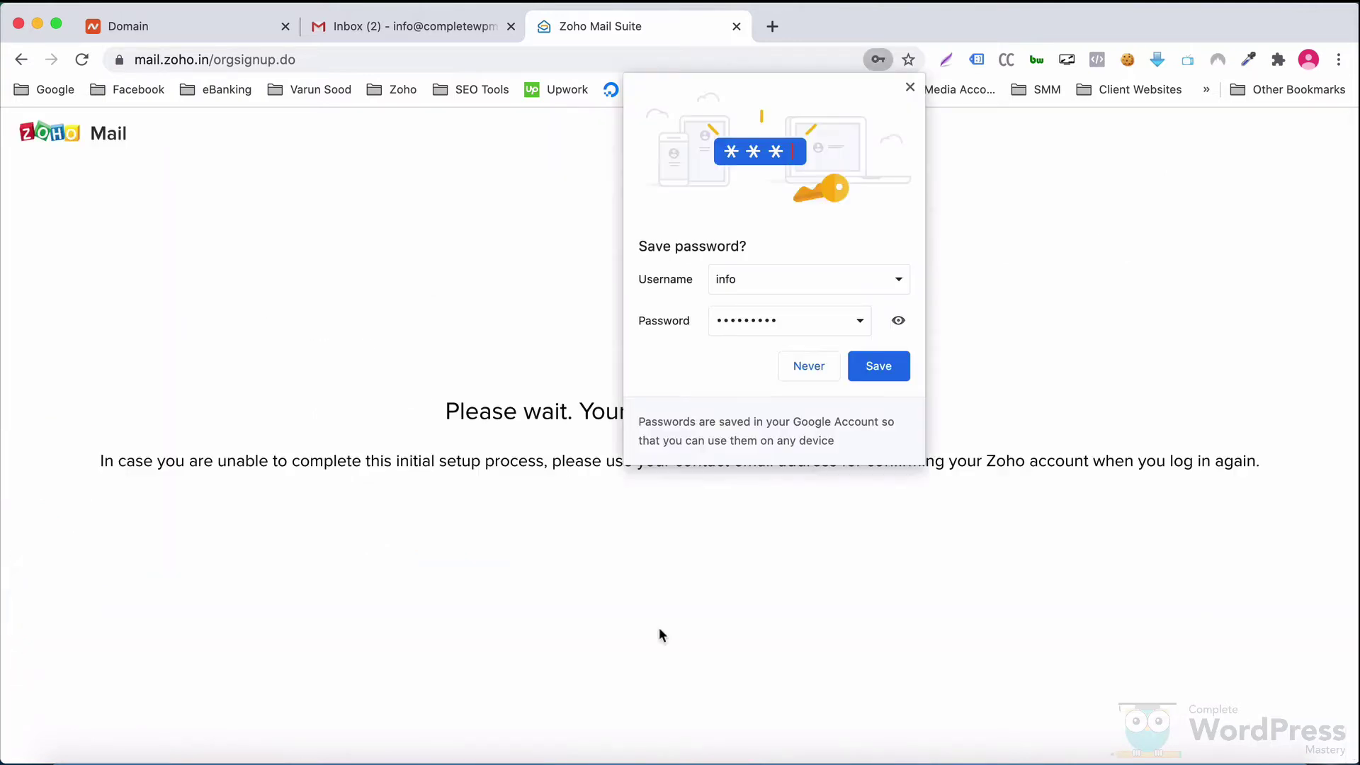
left_click(907, 88)
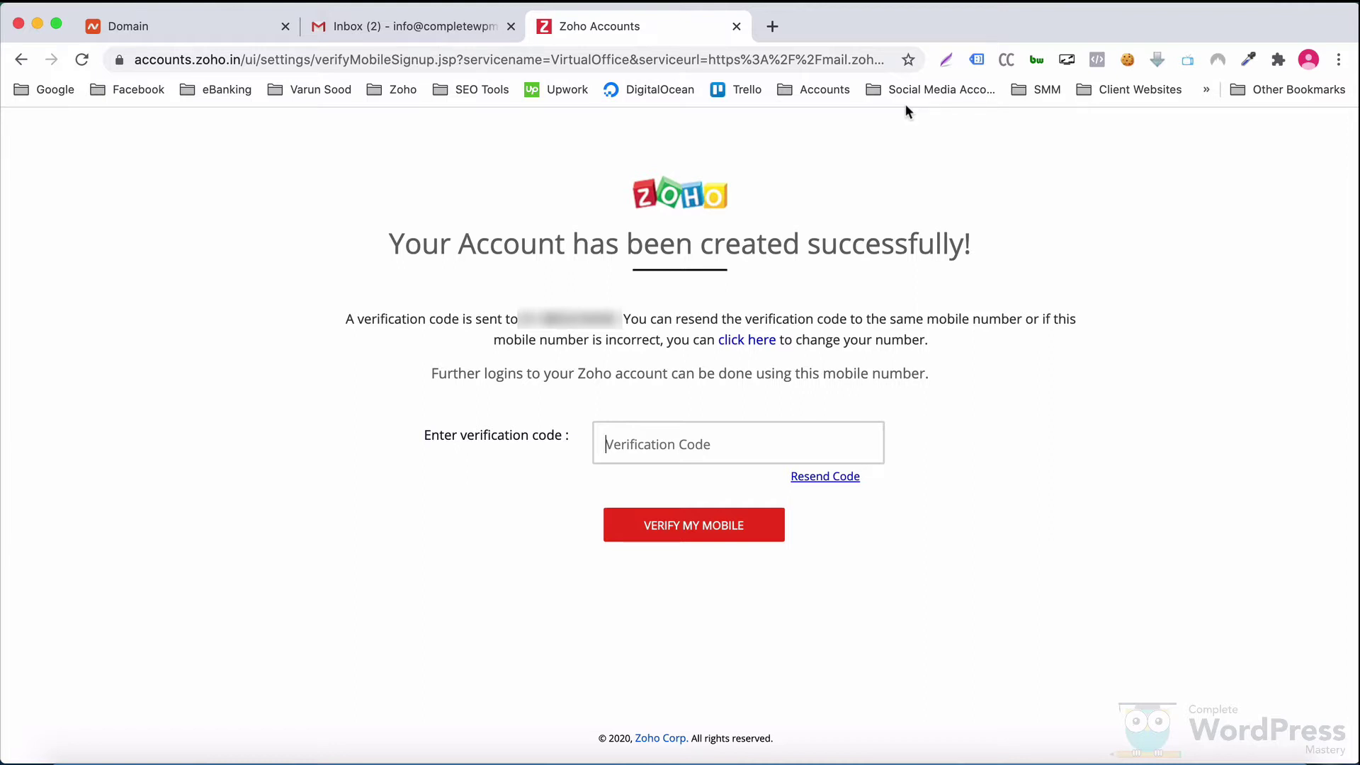
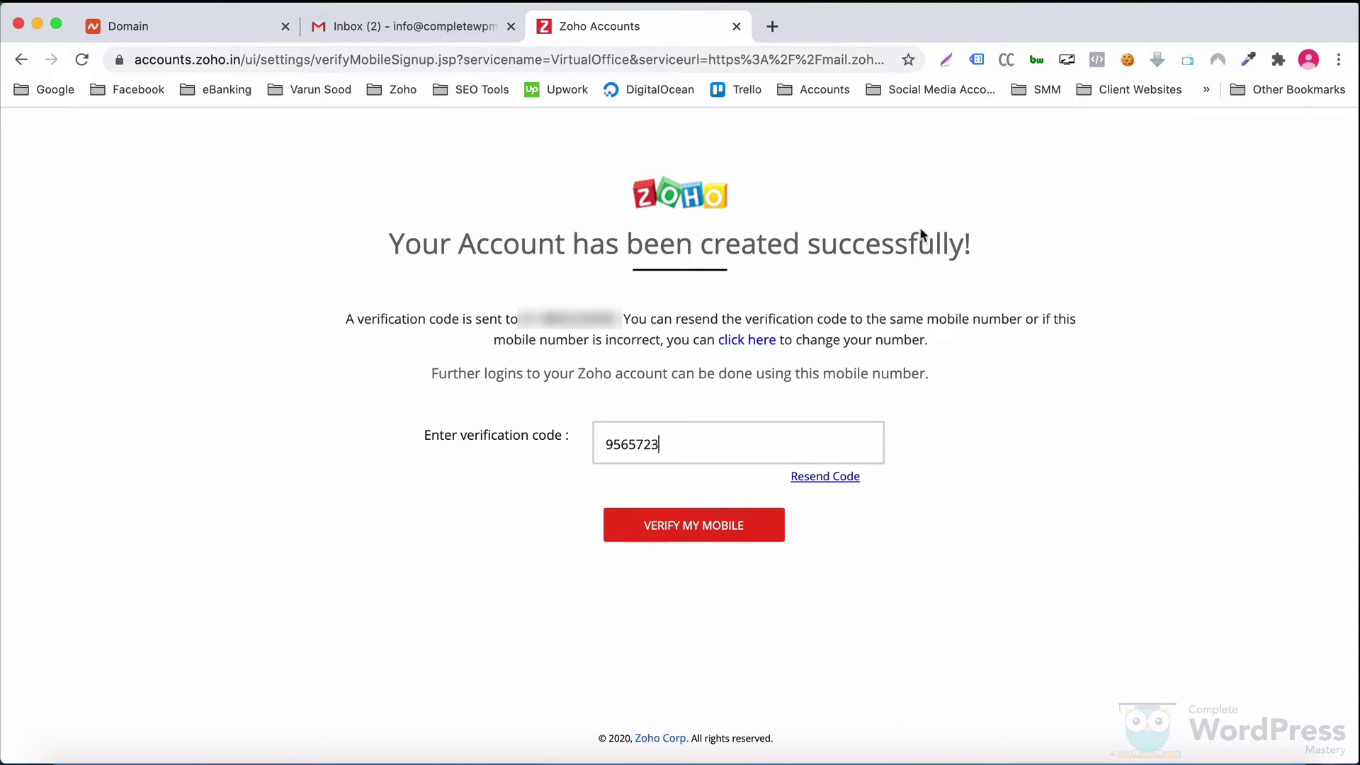
left_click(751, 524)
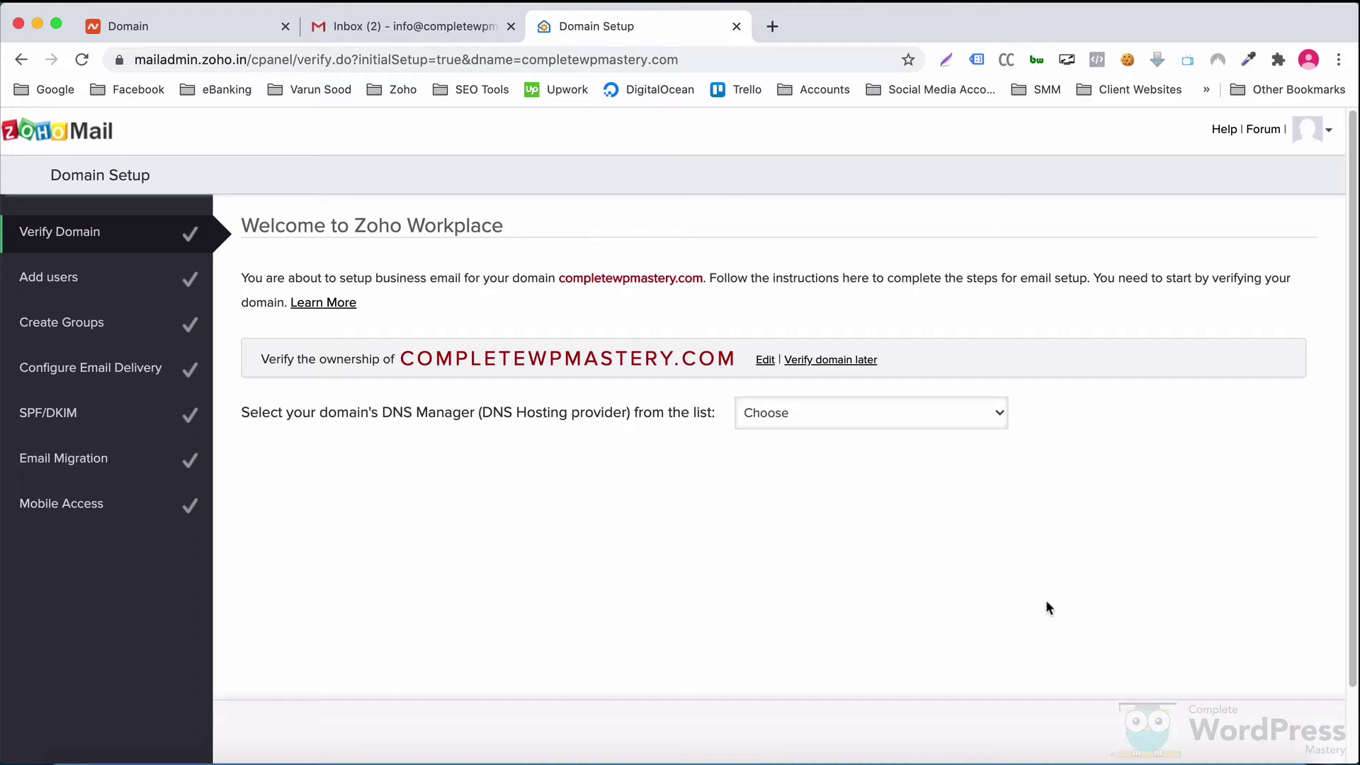
Set the DNS provider to Others.. and copy the TXT verification value for Namecheap.
left_click(980, 413)
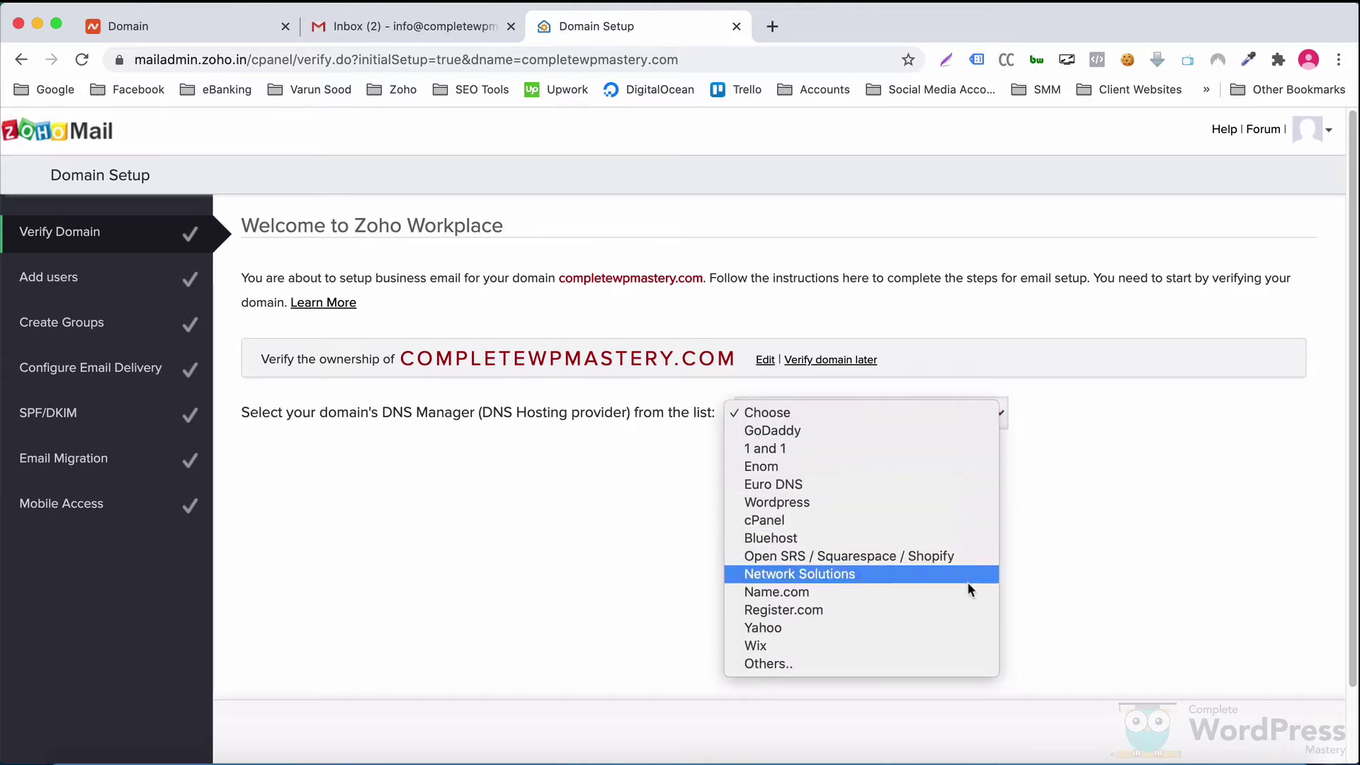
left_click(960, 661)
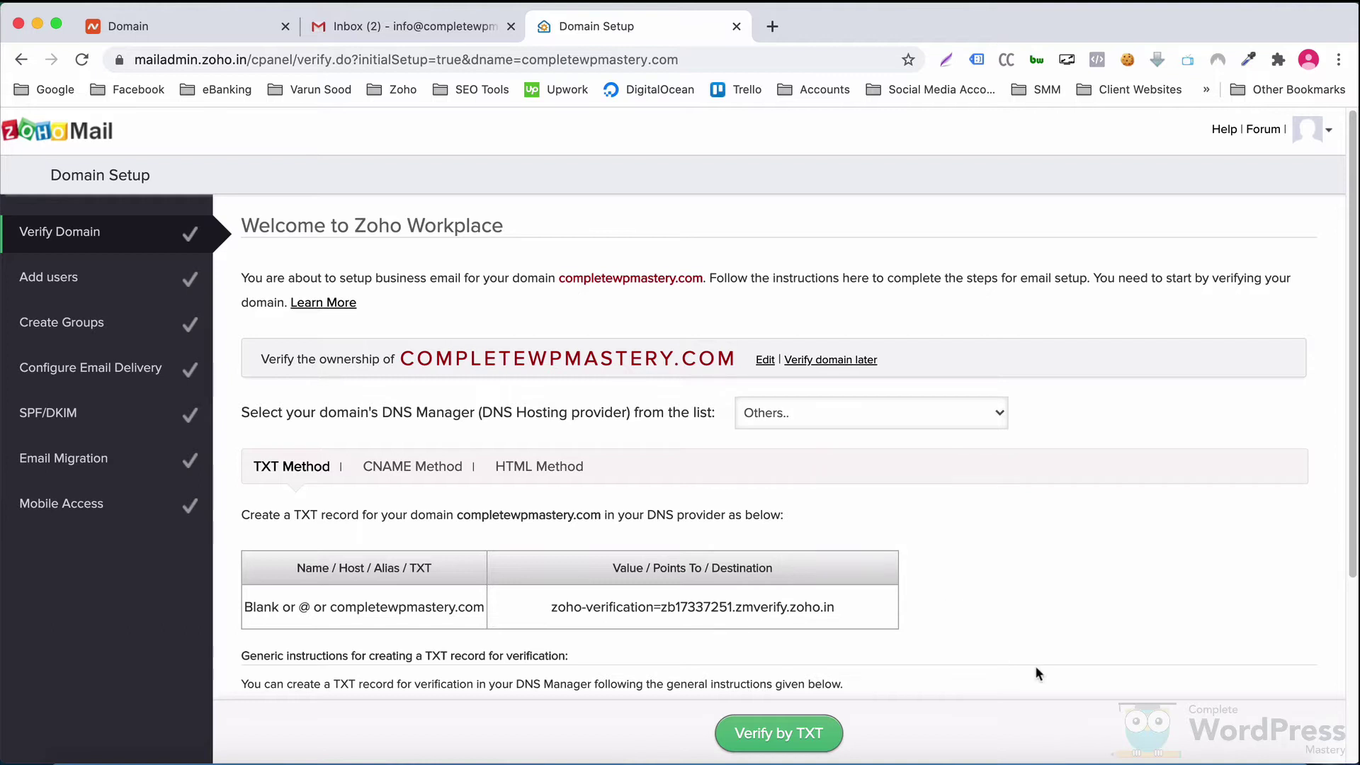
left_click_drag(551, 607, 836, 607)
right_click(834, 601)
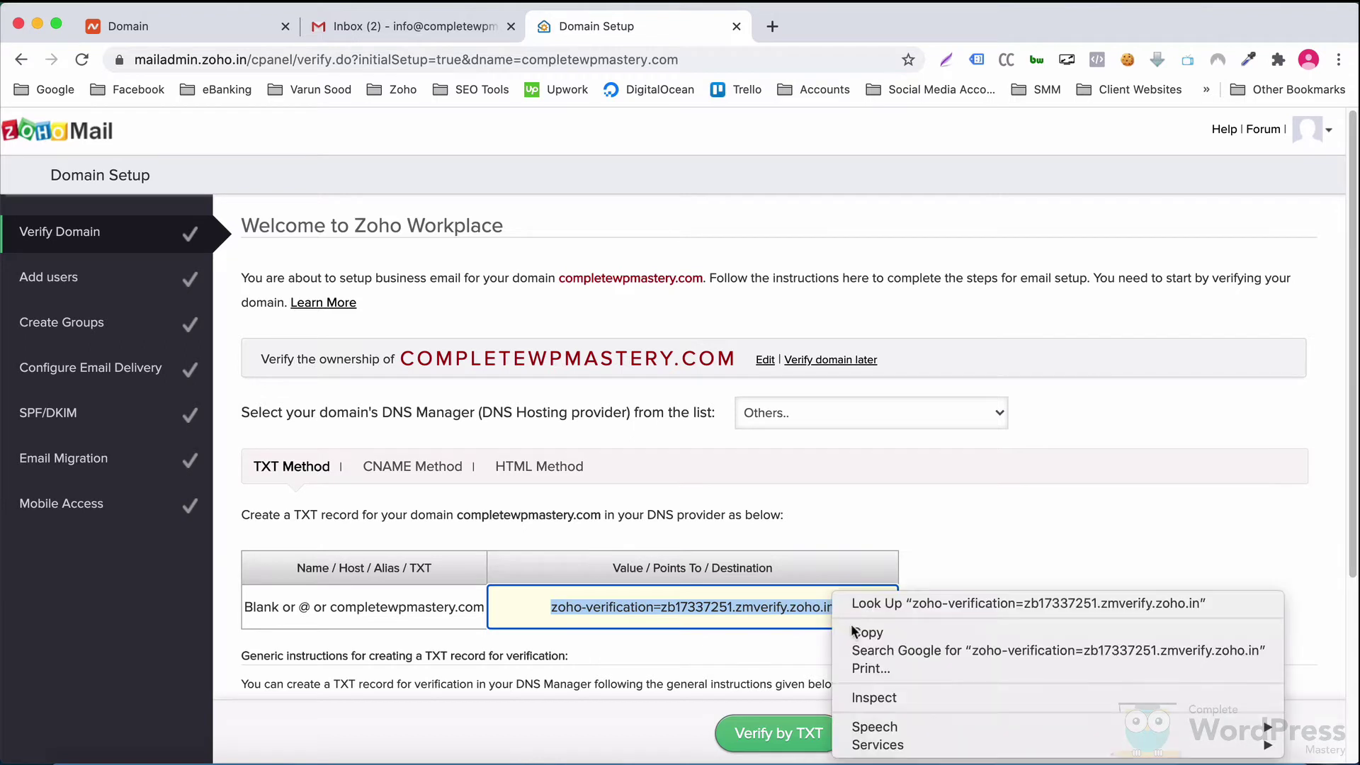
left_click(860, 632)
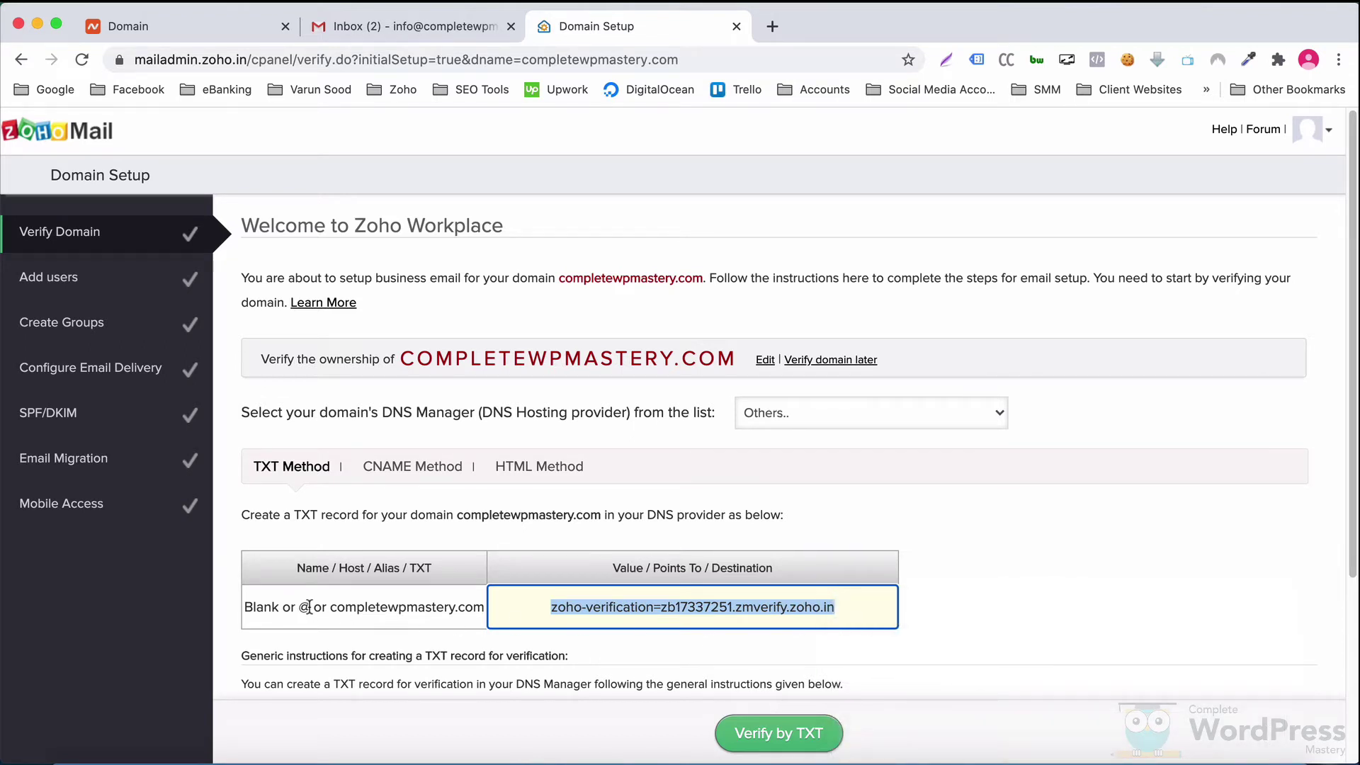
left_click(342, 607)
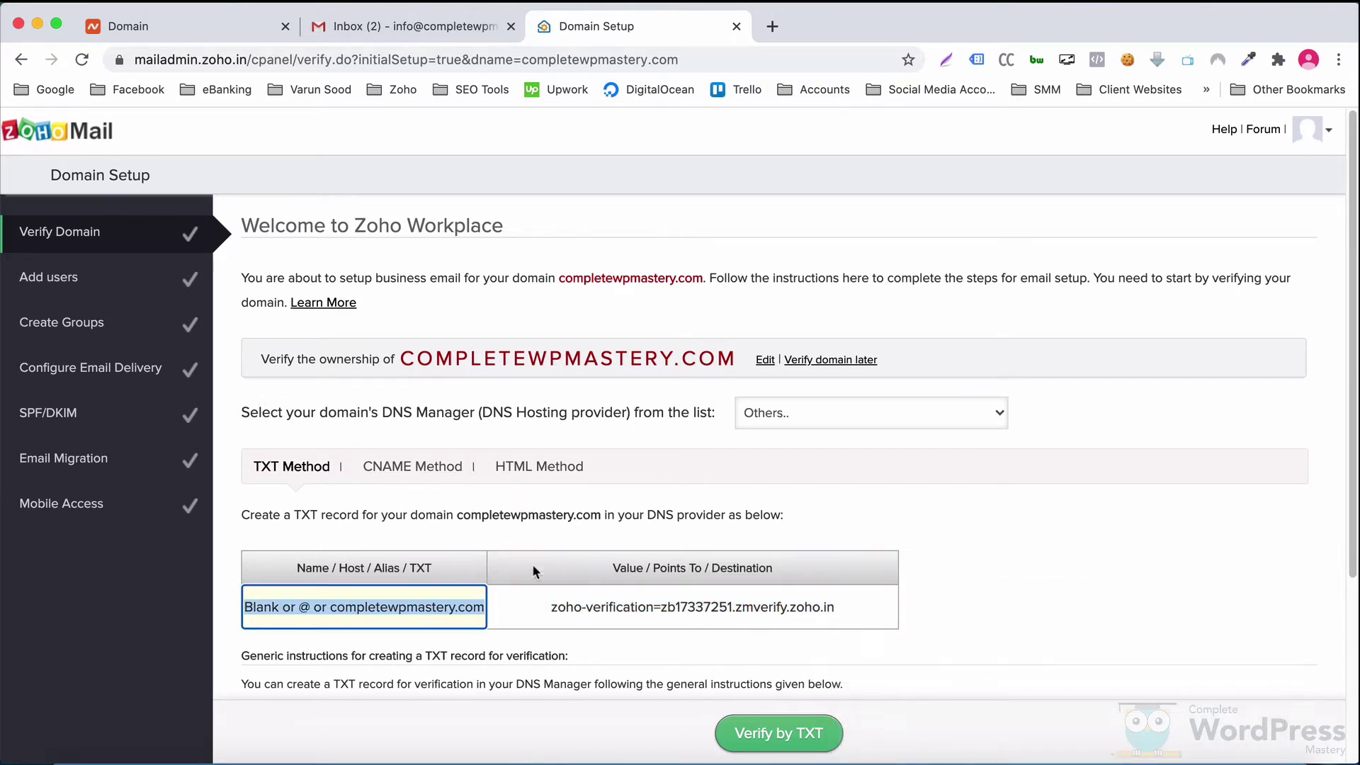
left_click(239, 32)
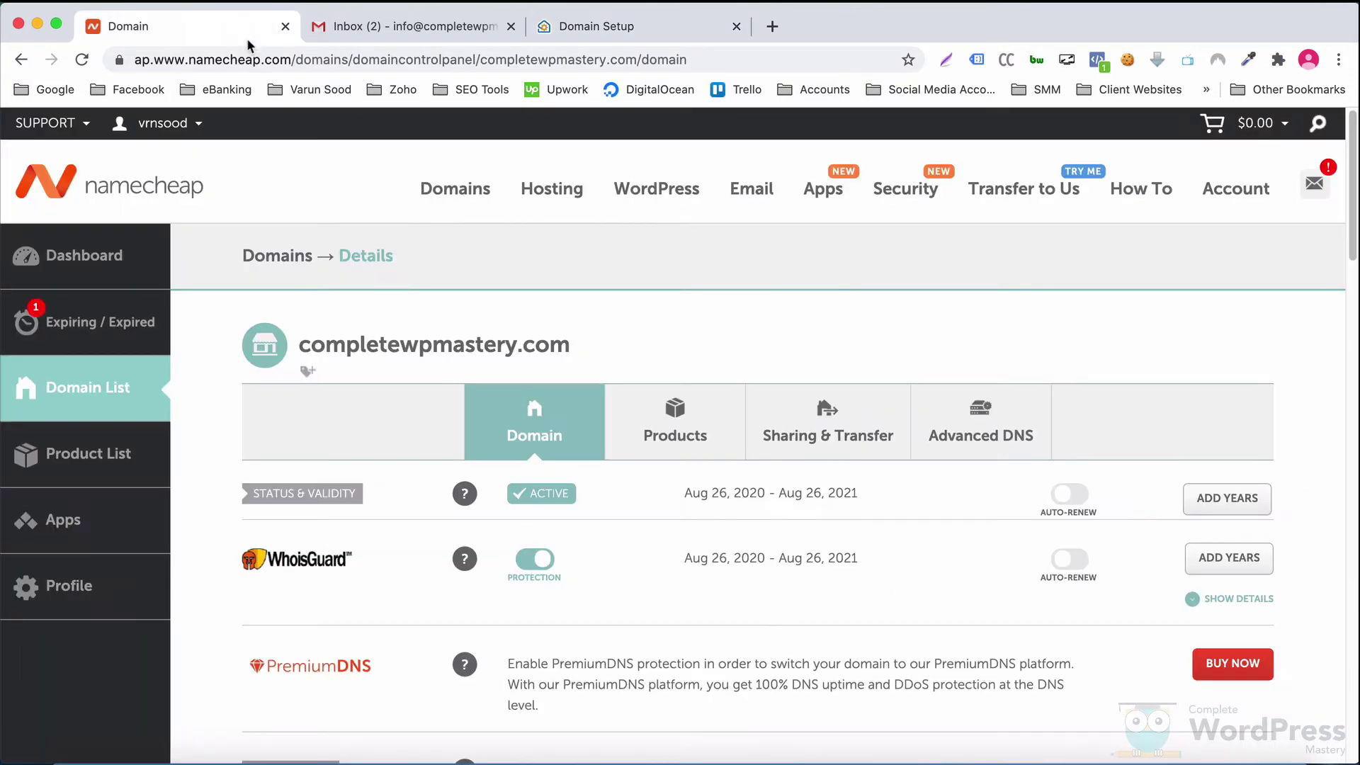
Add a new TXT Record row in the domain's Advanced DNS settings.
left_click(952, 427)
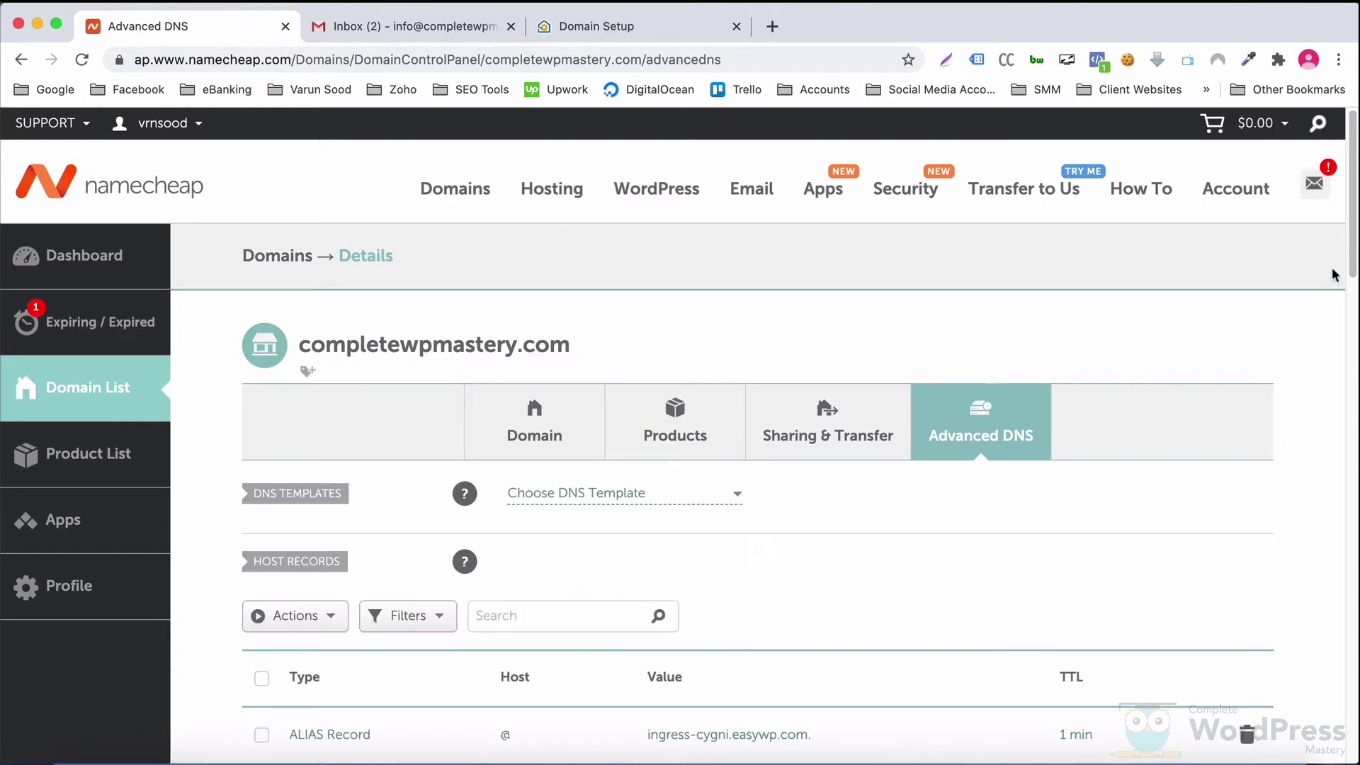
left_click_drag(1350, 263, 1354, 332)
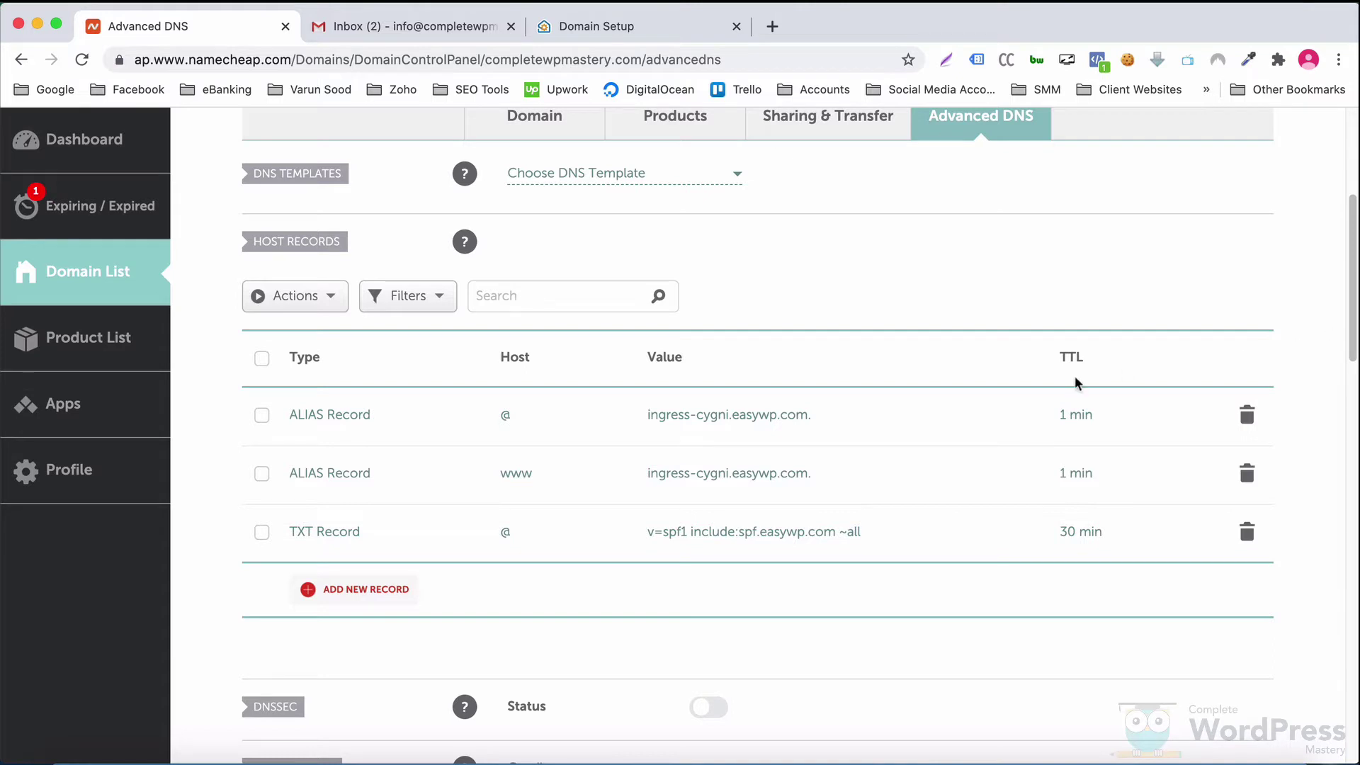
left_click(370, 595)
scroll(371, 599, "down", 4)
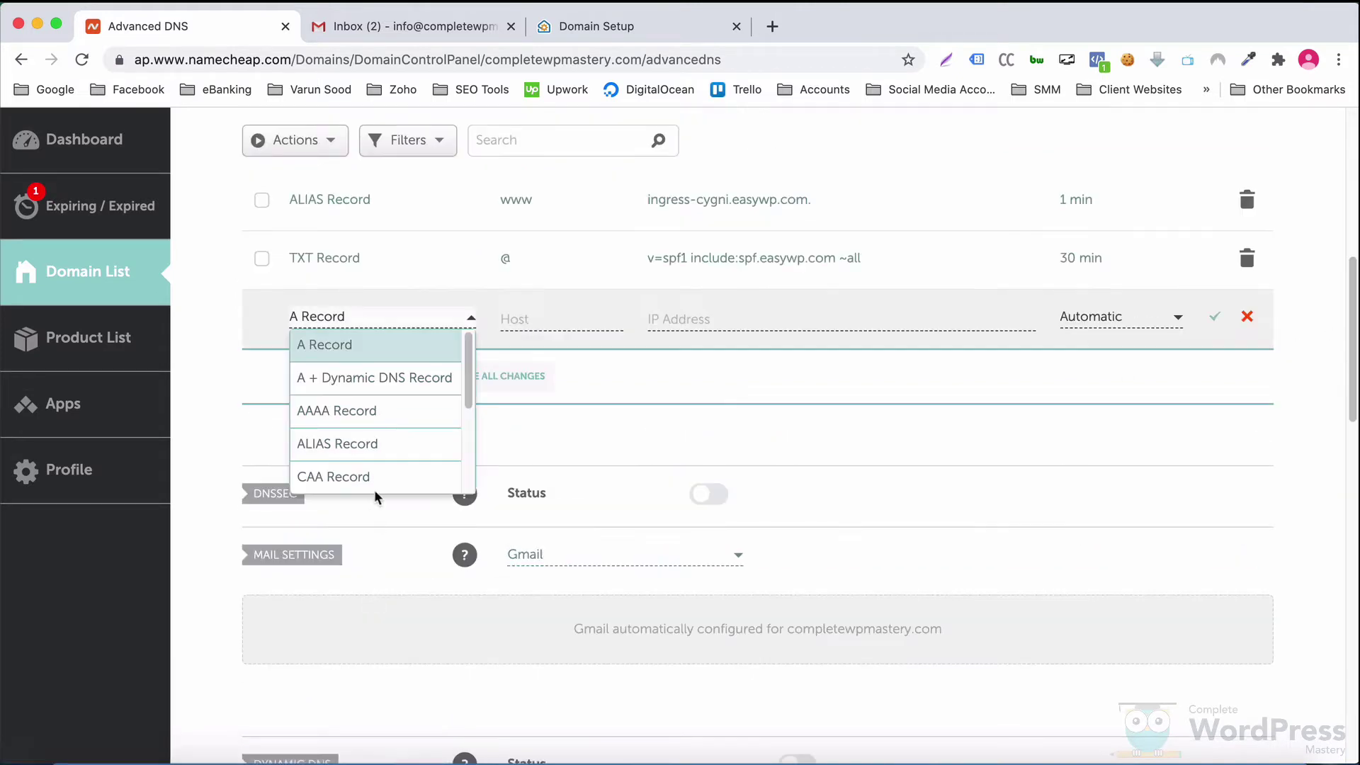
left_click_drag(465, 388, 468, 465)
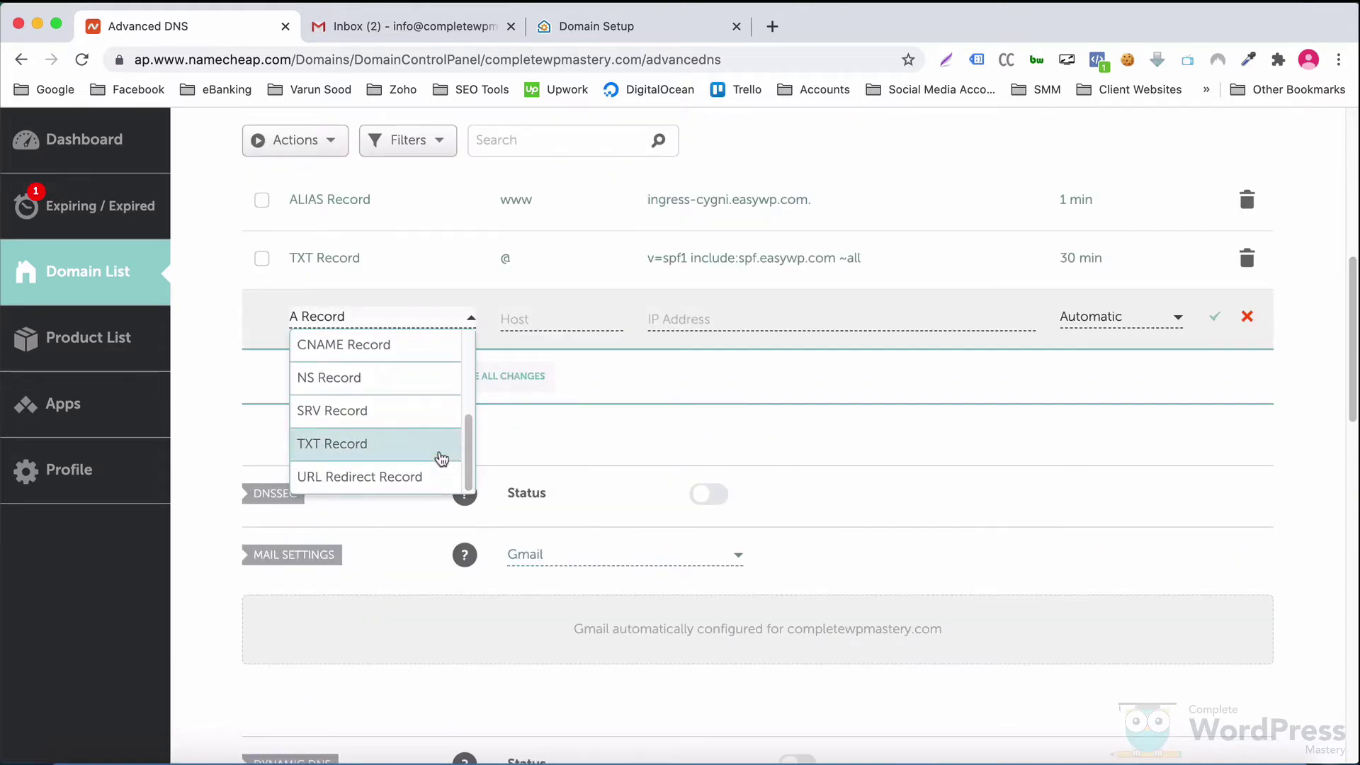
left_click(435, 452)
Save the TXT record with host @ and the pasted zoho-verification value, then return to Zoho.
left_click(528, 317)
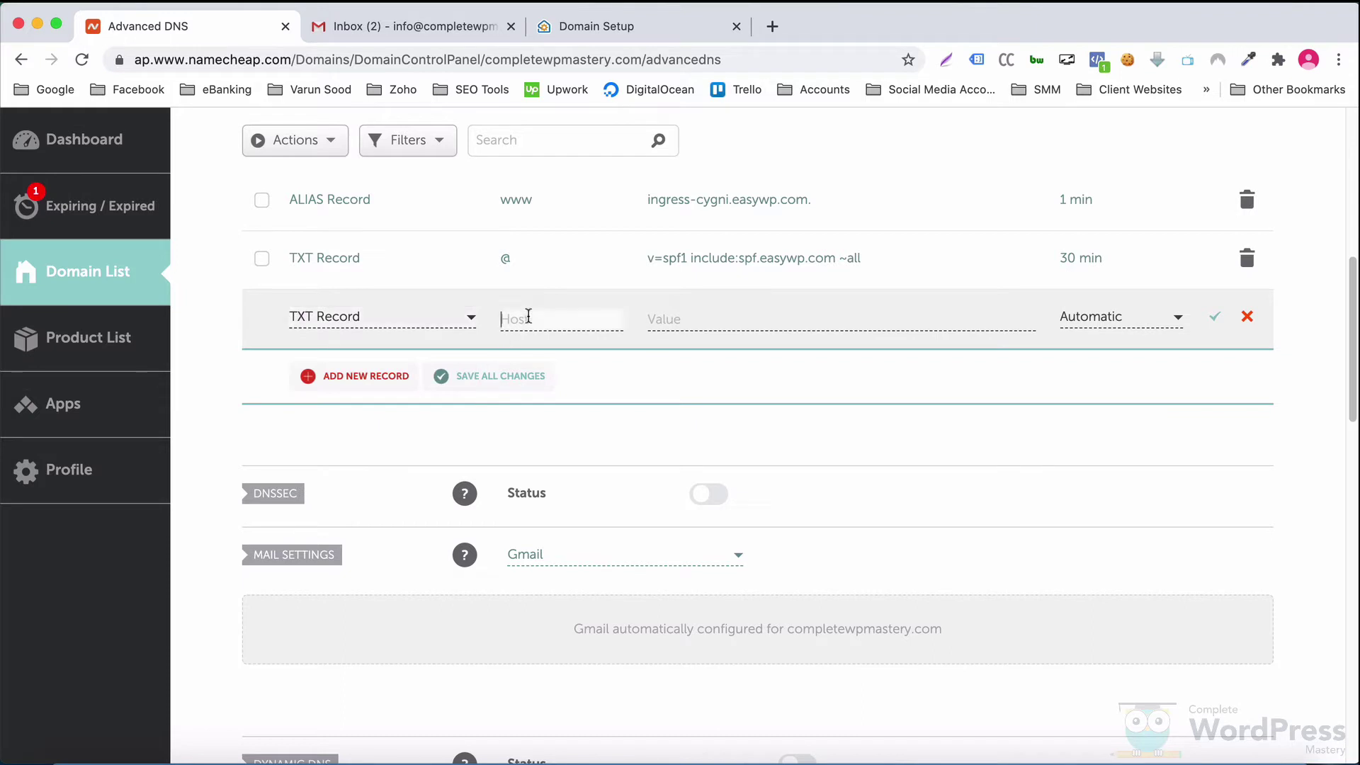
type("@")
left_click(684, 317)
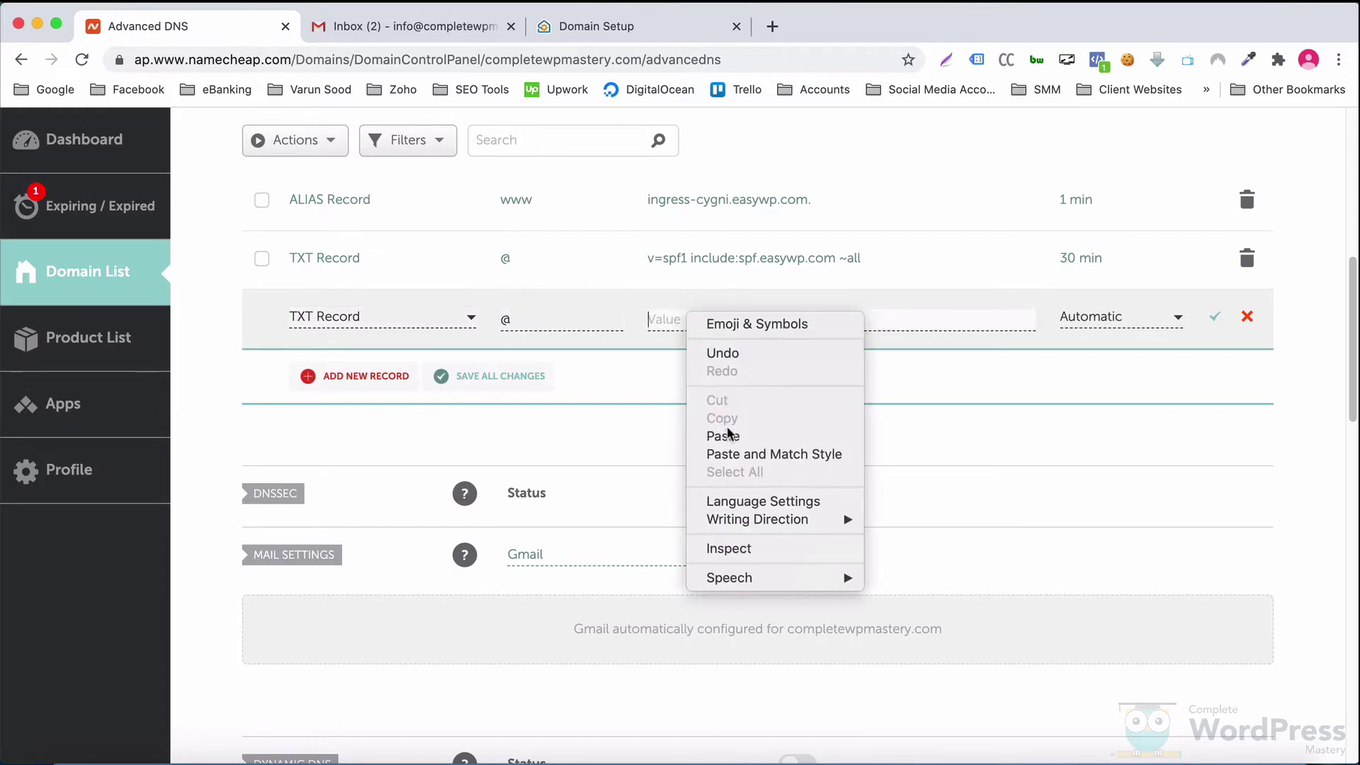
left_click(730, 436)
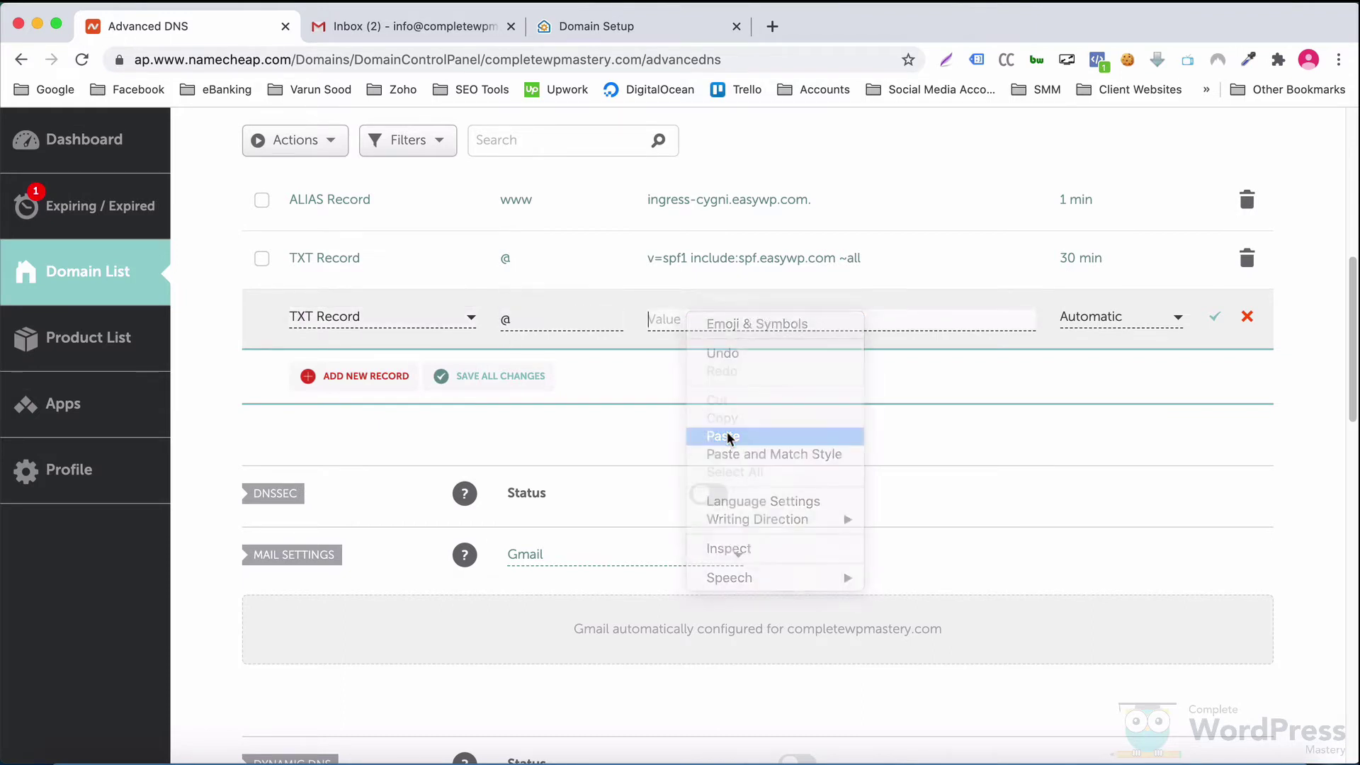
left_click(1215, 317)
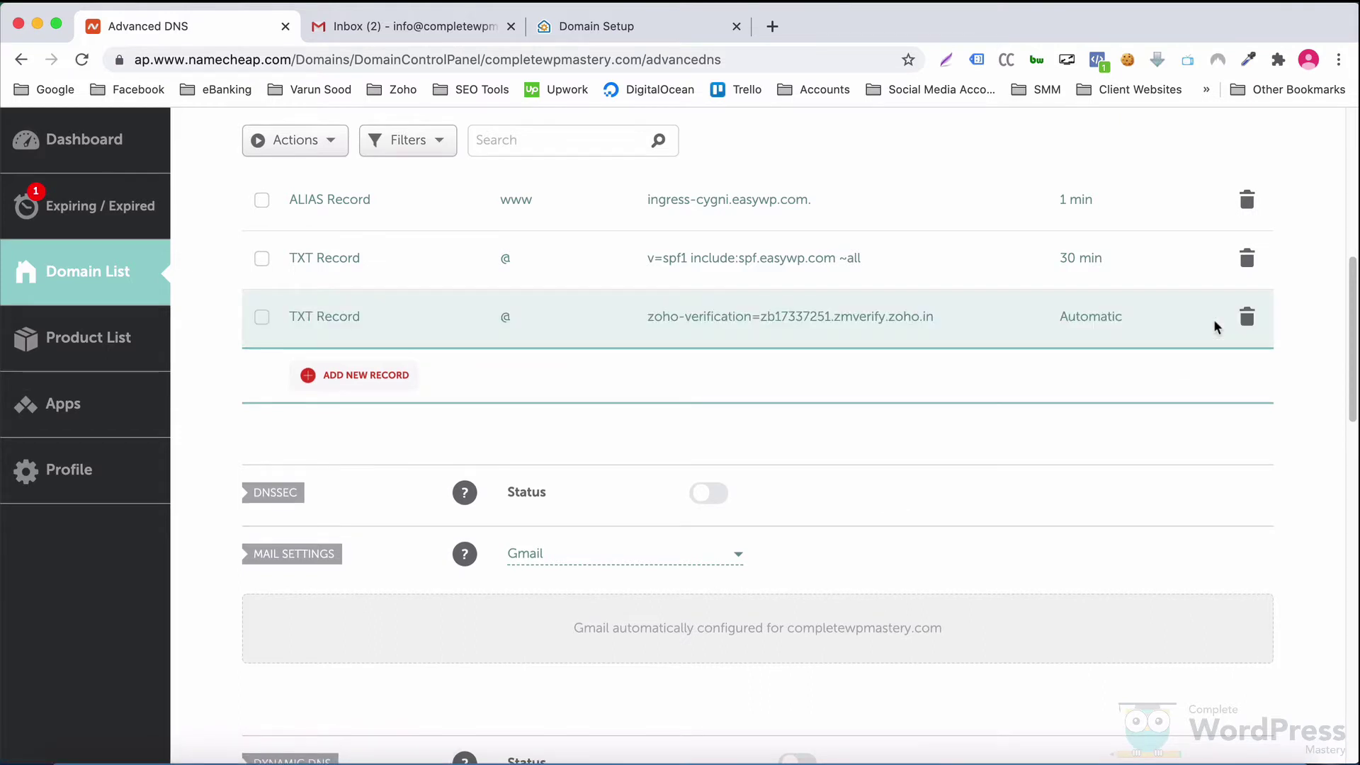
left_click(666, 32)
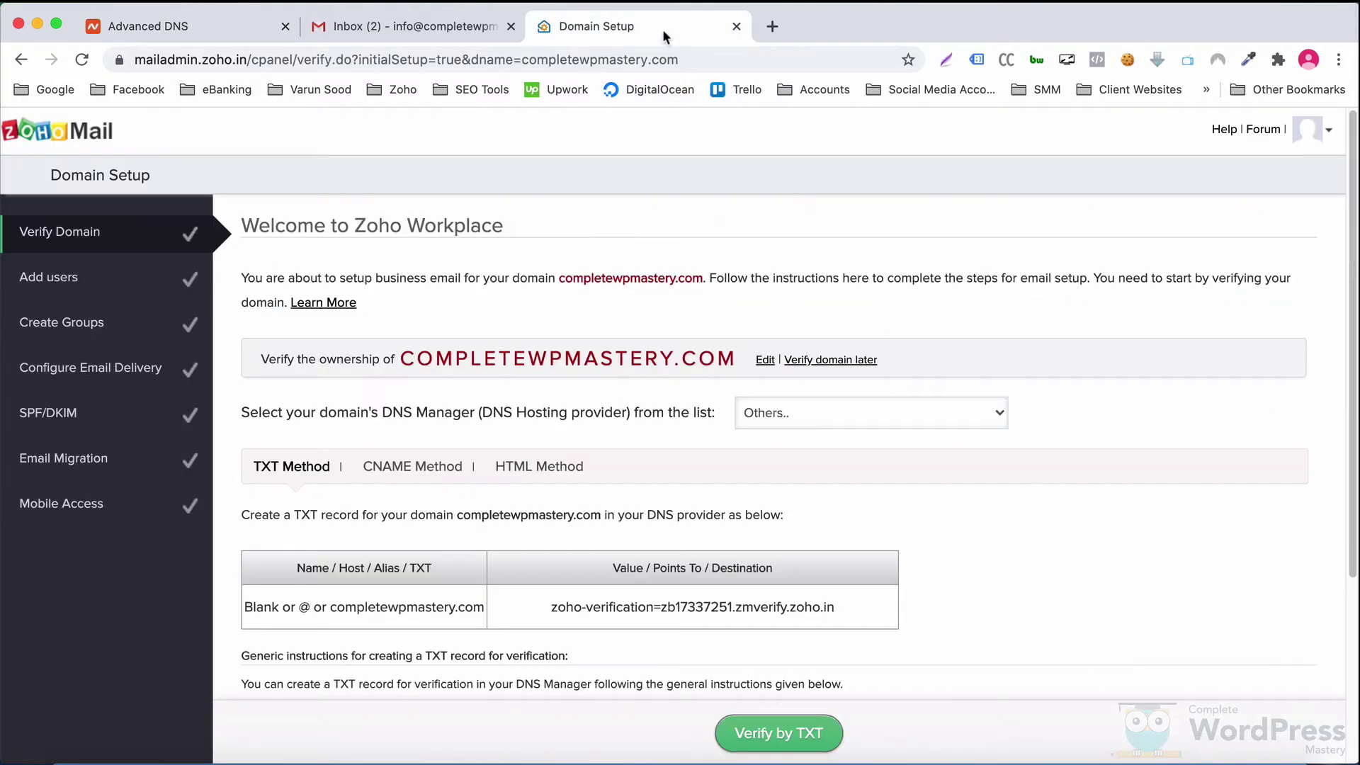
Verify ownership of completewpmastery.com using the TXT record.
left_click(792, 733)
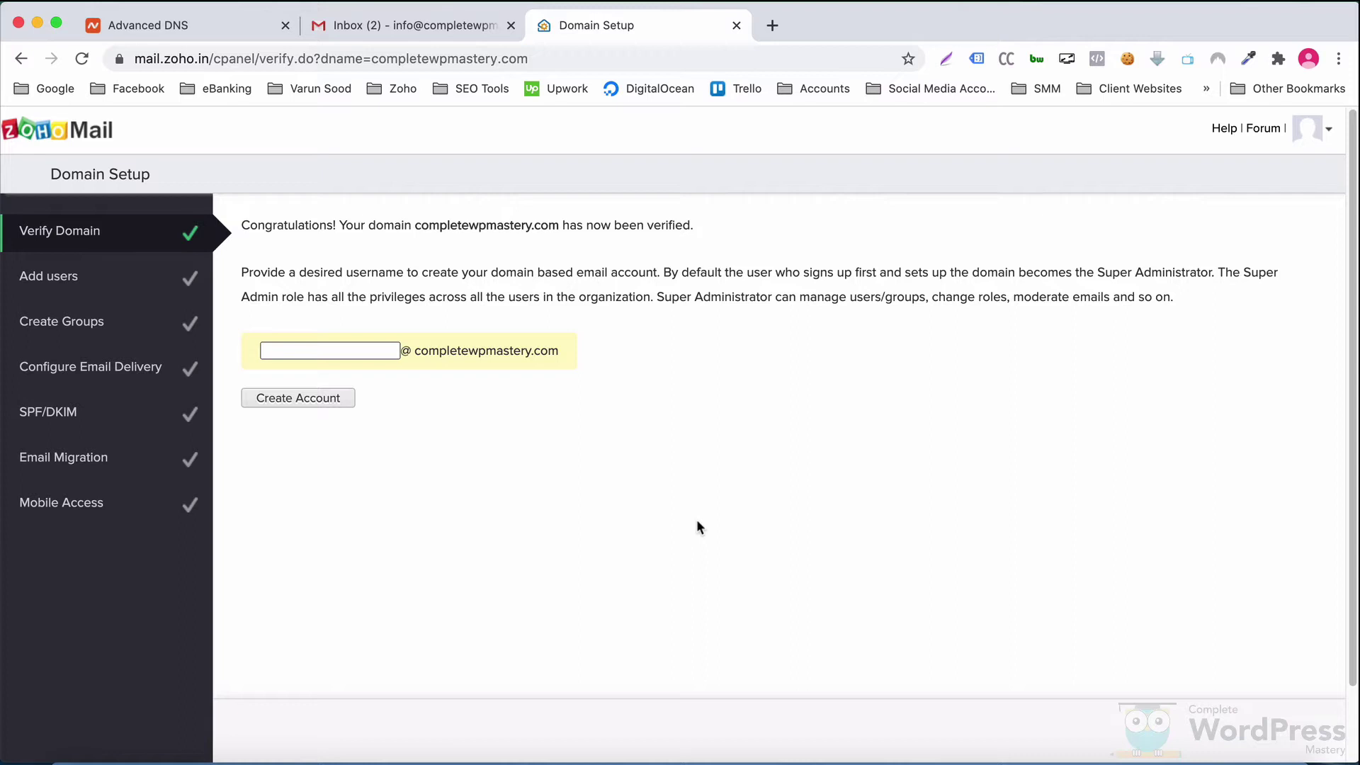
left_click(361, 352)
left_click(313, 398)
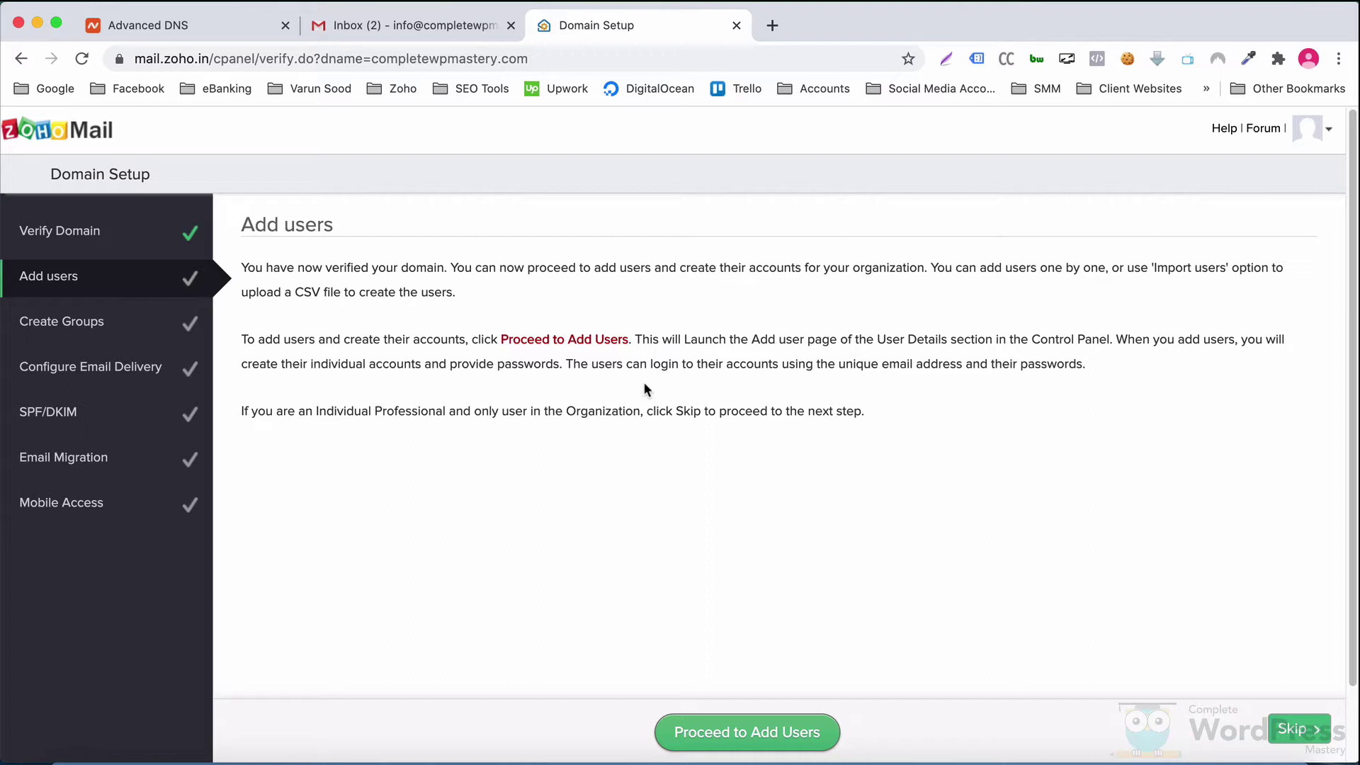
Skip the Add users and Groups pages to reach the MX record listing.
left_click(1286, 731)
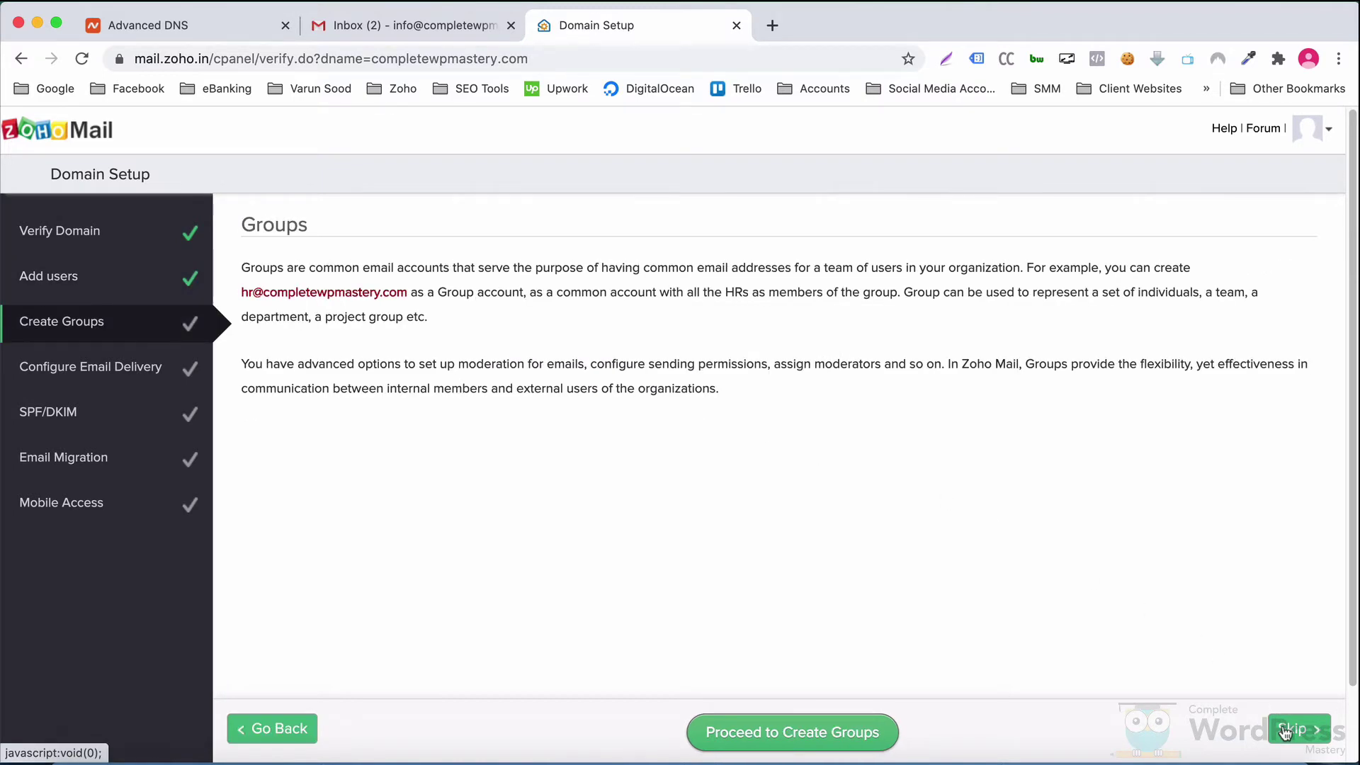
left_click(1286, 731)
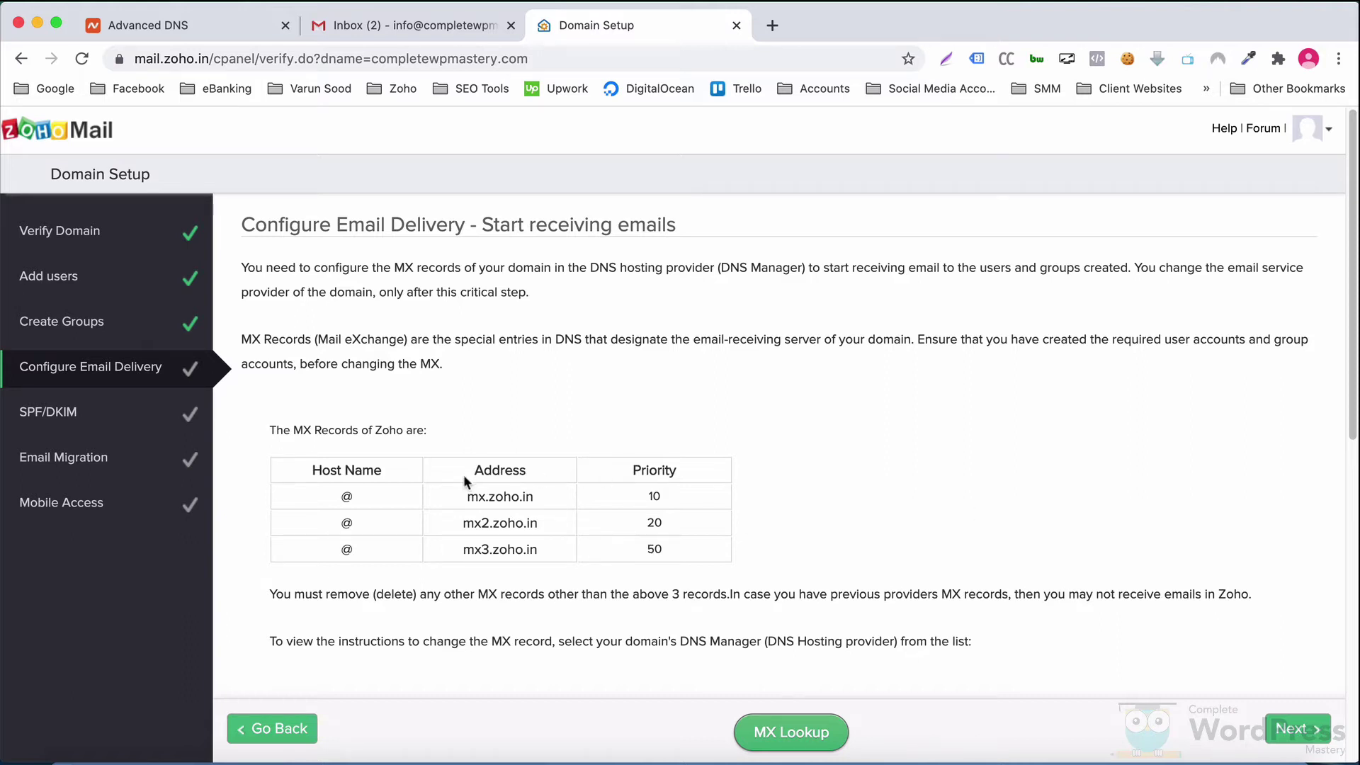
Copy mx.zoho.in from Zoho and switch Namecheap's mail settings to Custom MX.
left_click_drag(466, 496, 534, 496)
right_click(523, 496)
left_click(560, 533)
left_click(223, 35)
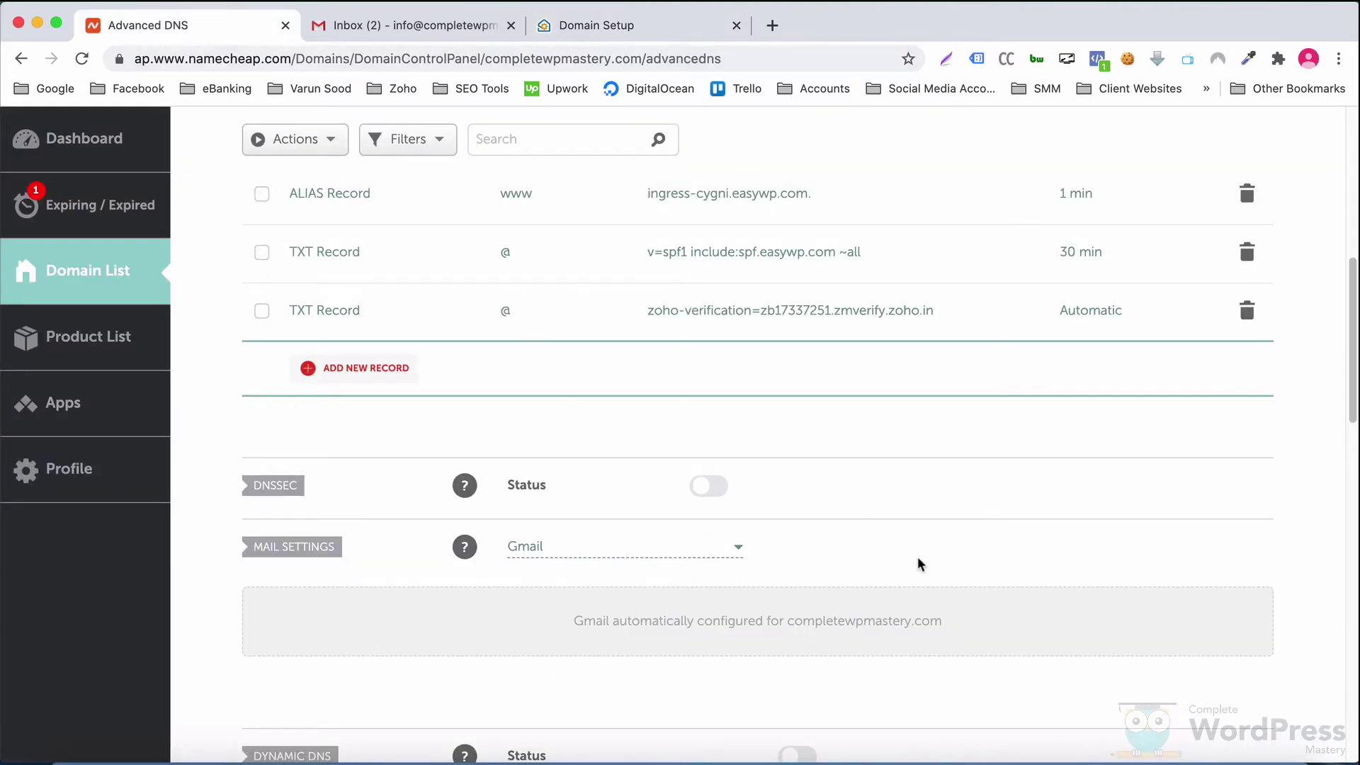
scroll(914, 555, "down", 3)
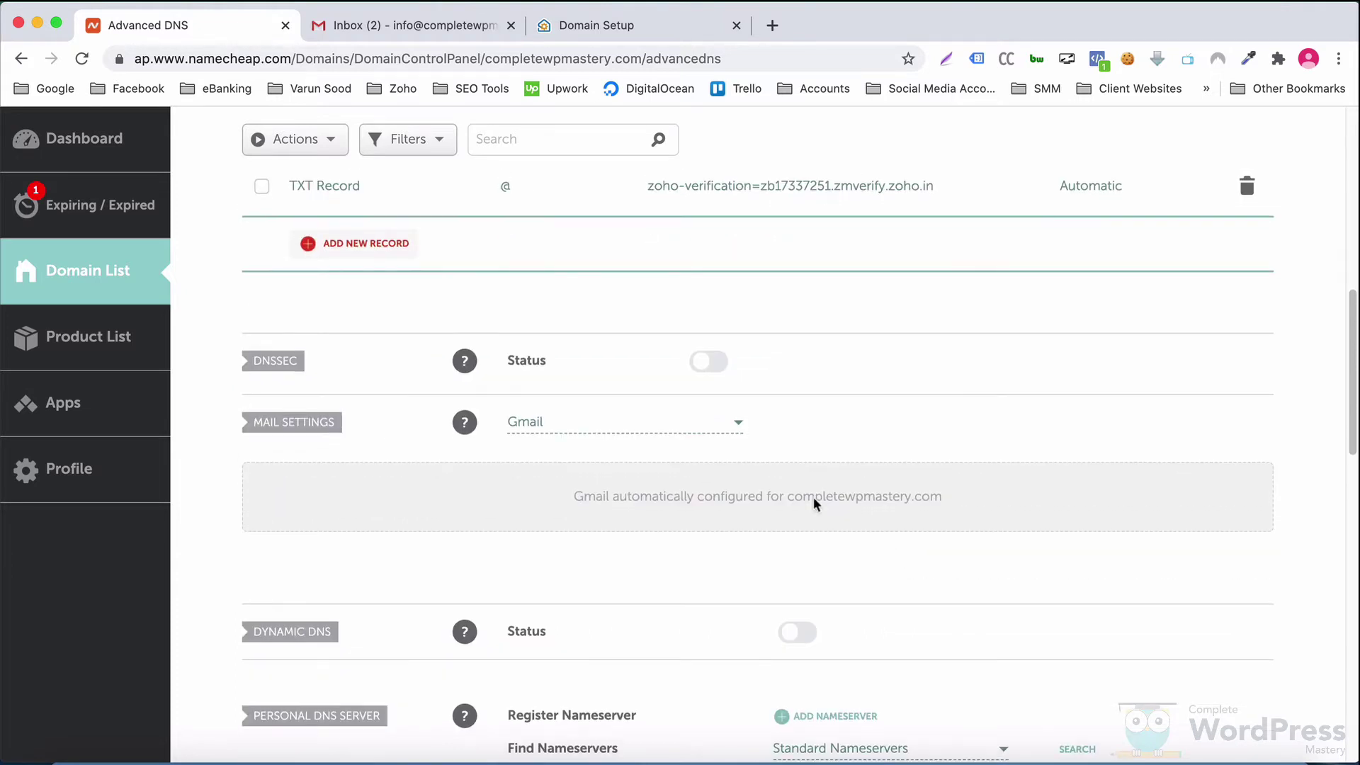
left_click(540, 422)
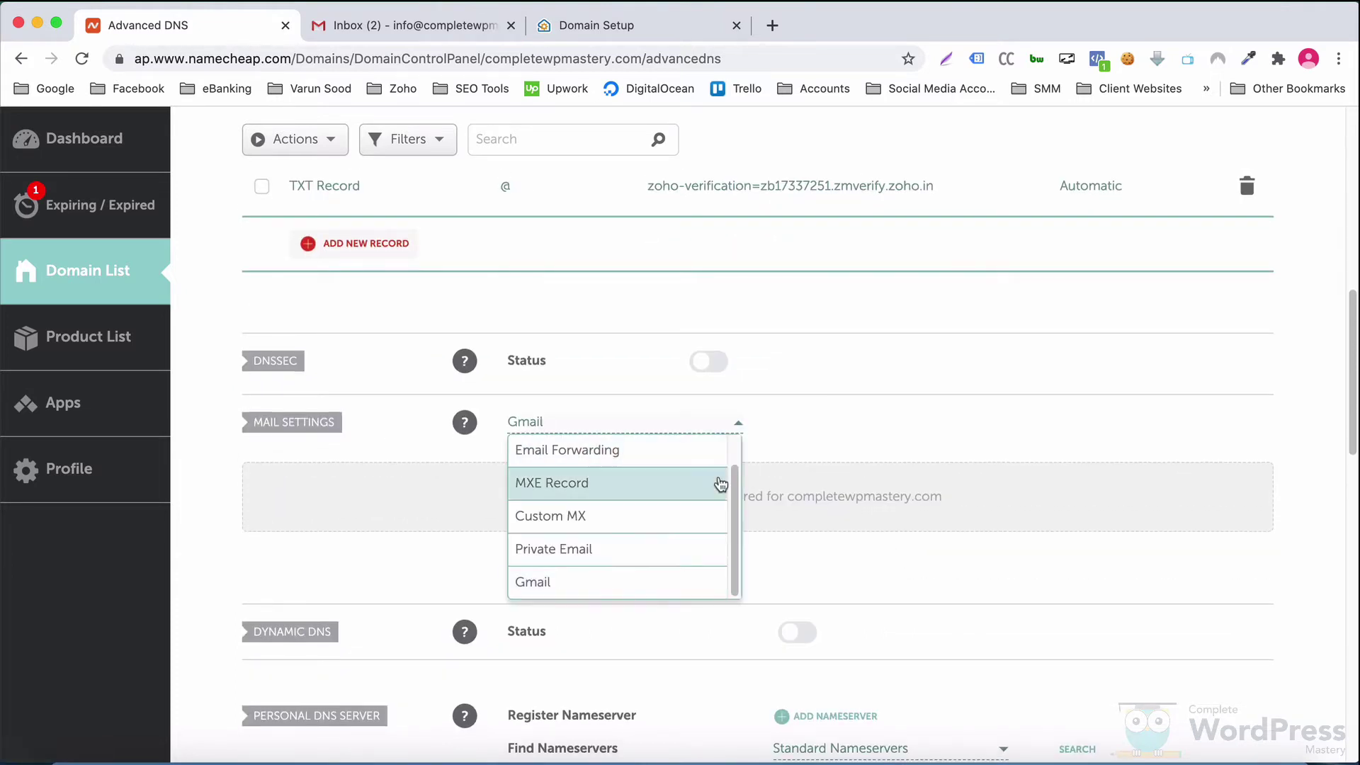
left_click_drag(735, 504, 741, 532)
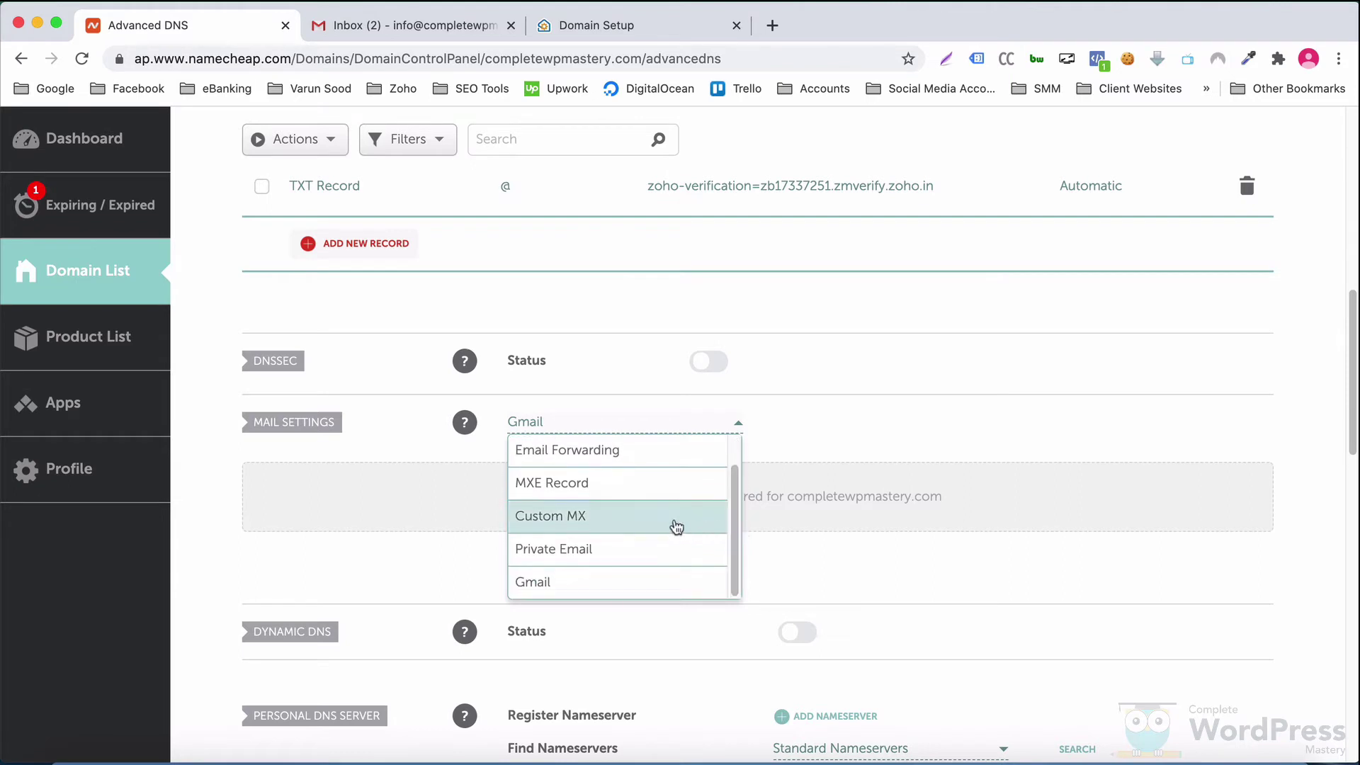
left_click(673, 523)
Add an MX record @ → mx.zoho.in with priority 10 and save all changes.
left_click(564, 599)
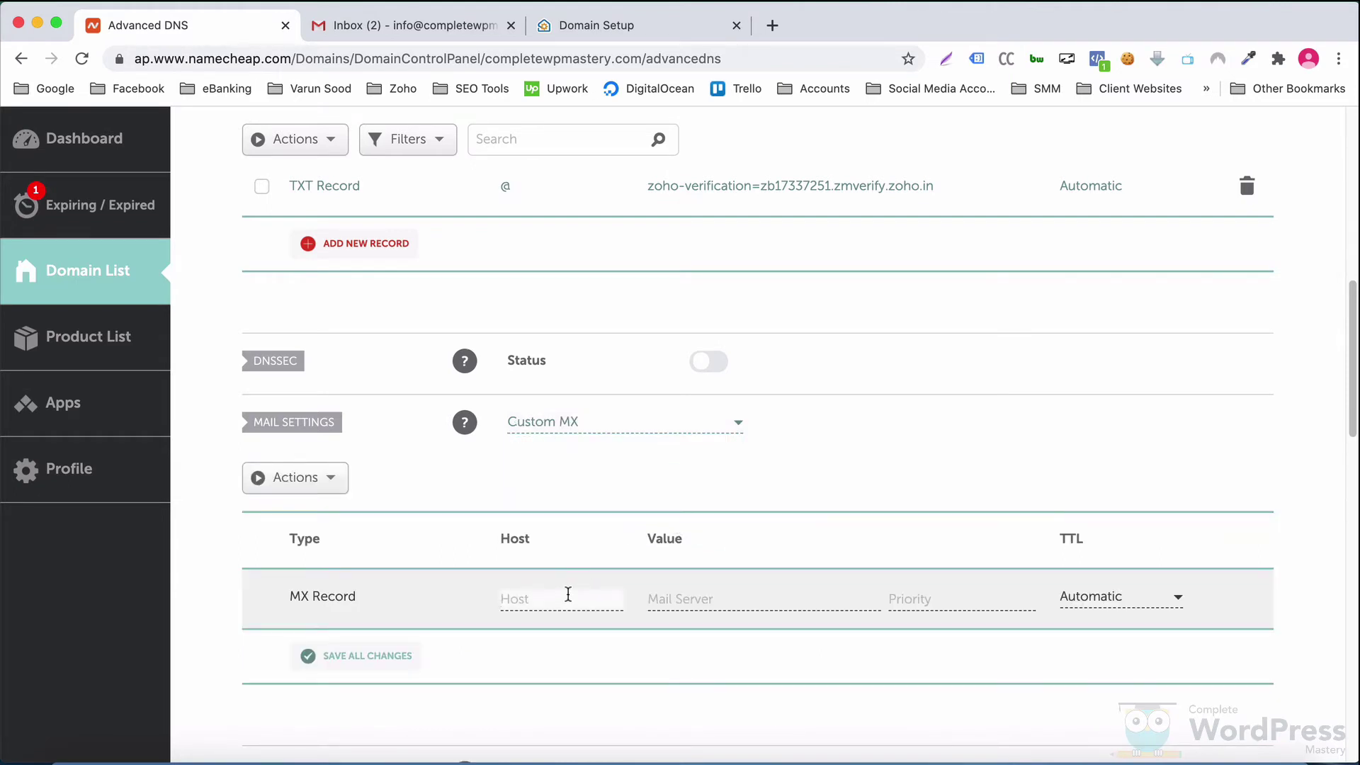
type("@")
left_click(677, 597)
right_click(675, 598)
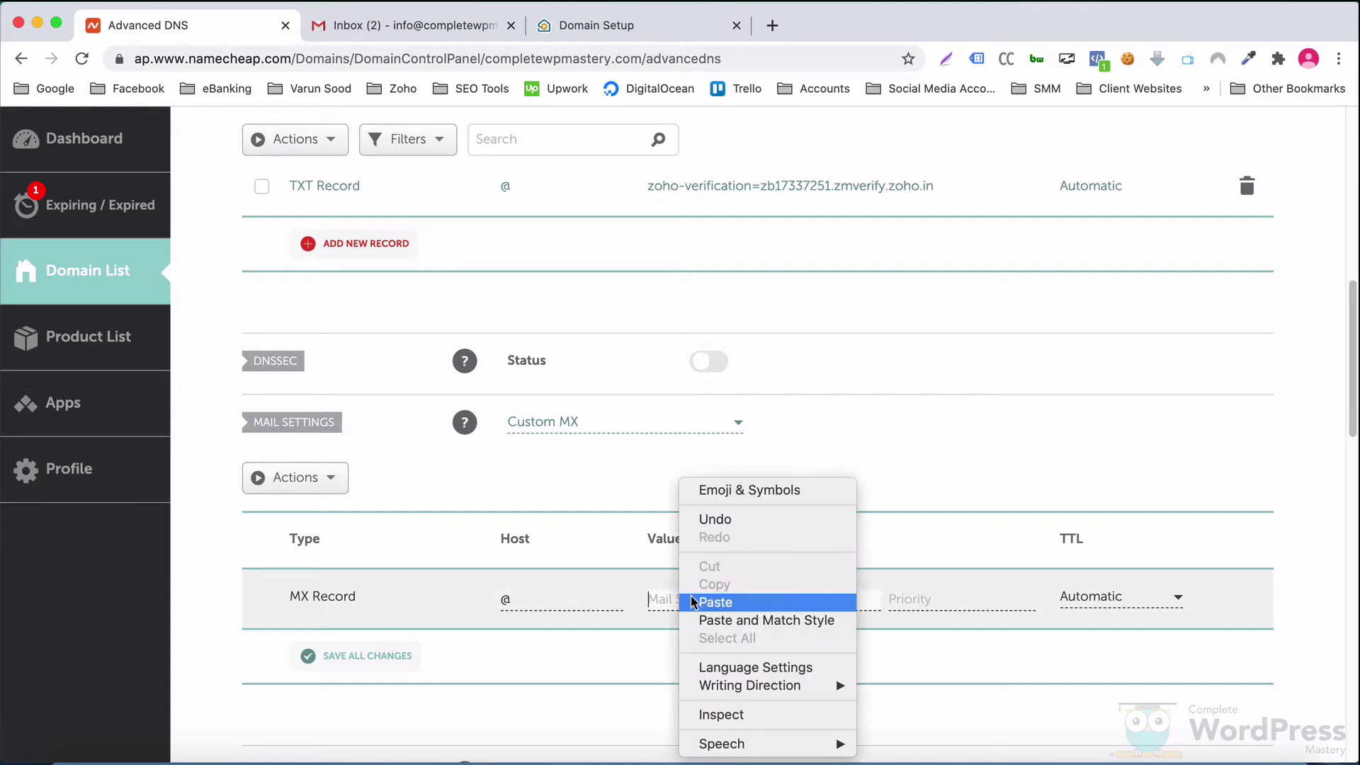
left_click(827, 599)
left_click(915, 599)
type("10")
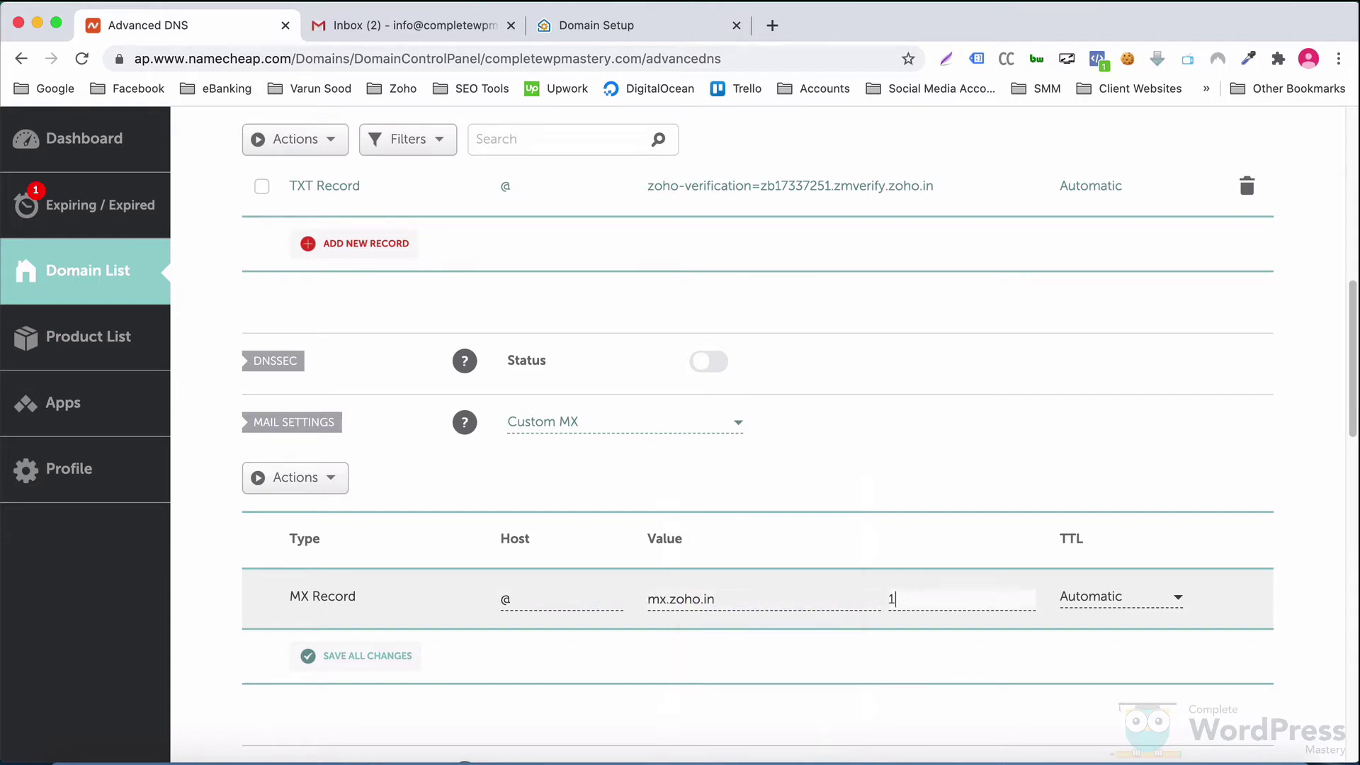
left_click(363, 655)
scroll(363, 647, "down", 2)
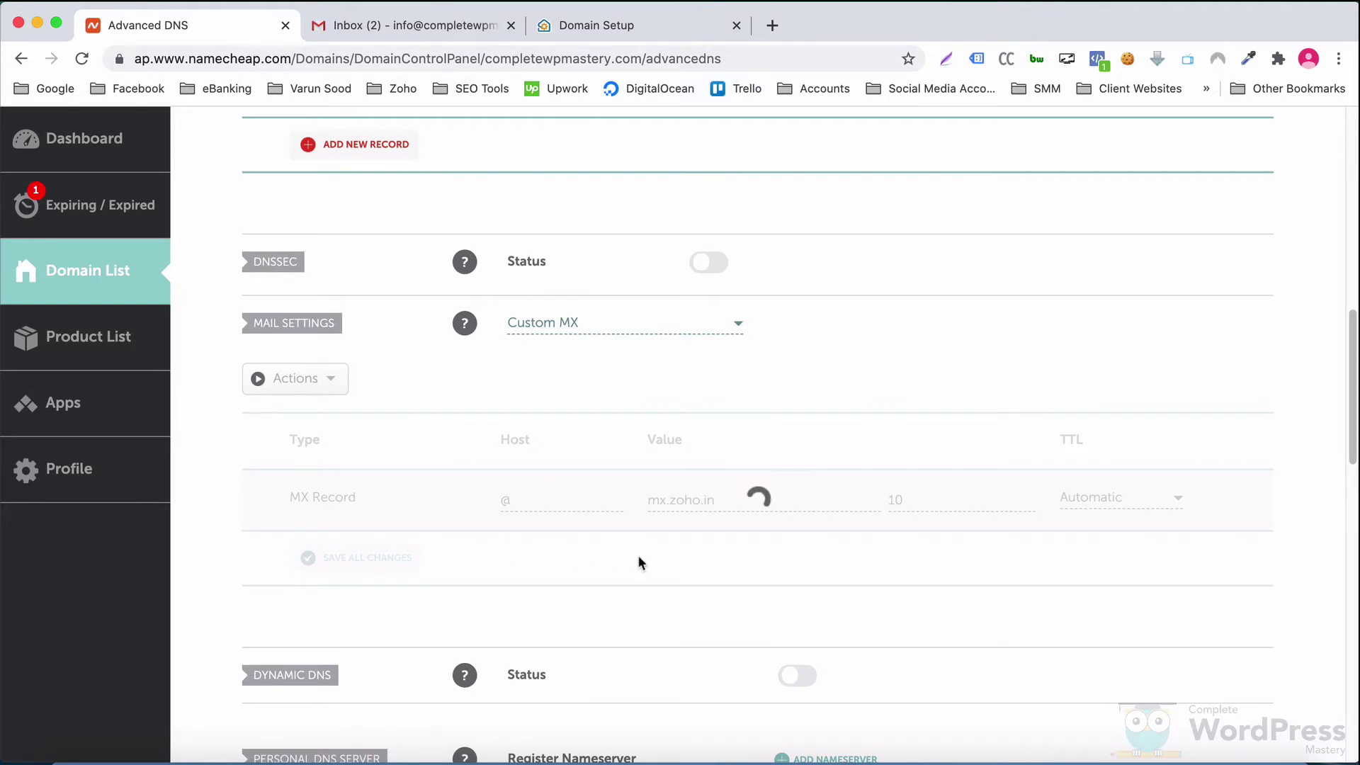
left_click(660, 32)
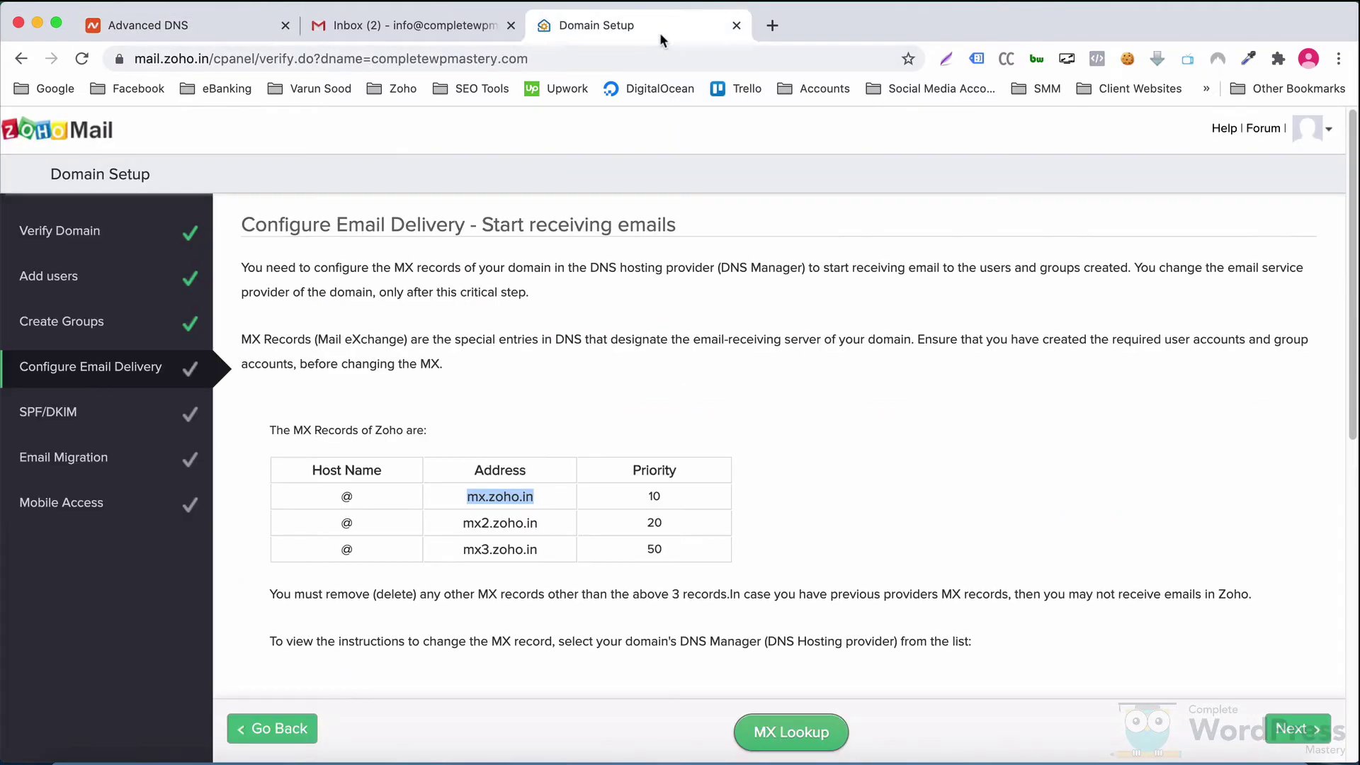
Copy mx2.zoho.in and add it as a Namecheap MX record @ with priority 20.
left_click_drag(462, 518, 537, 521)
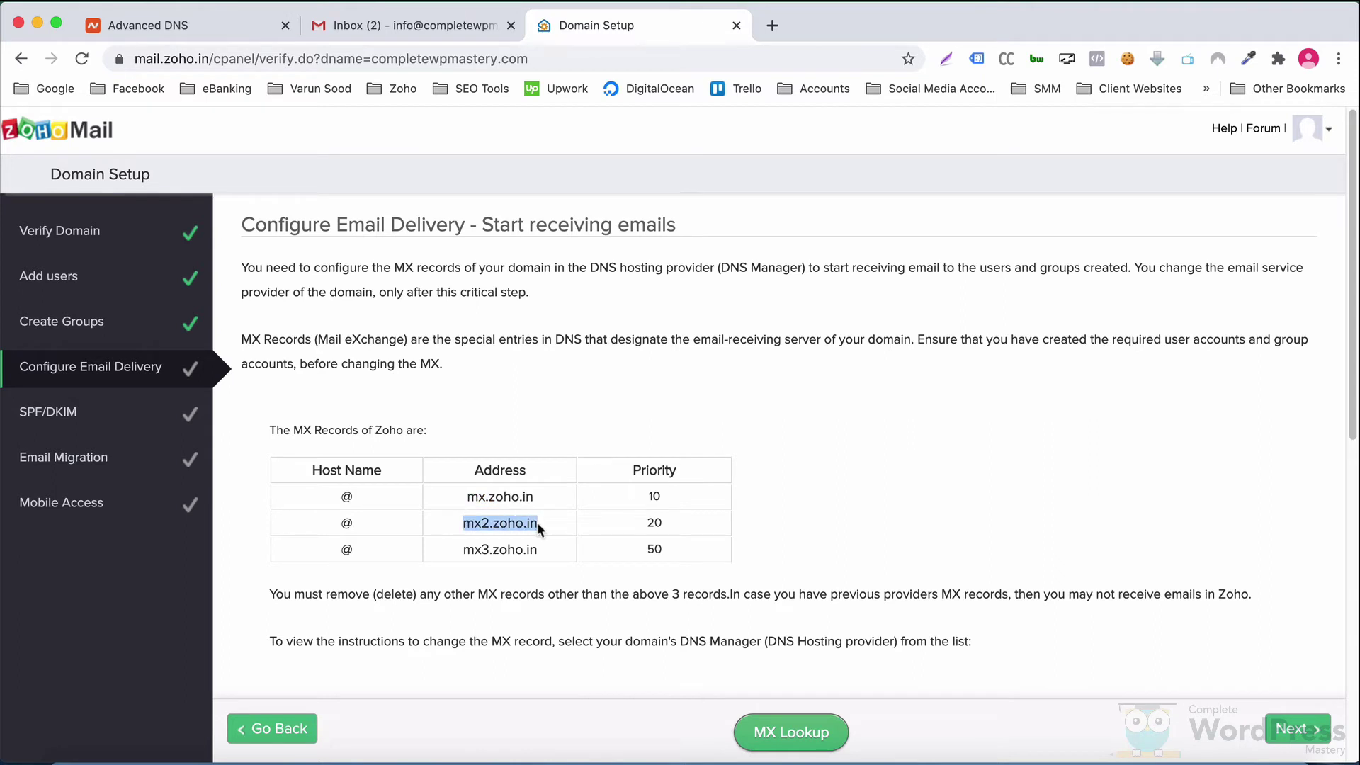
right_click(536, 522)
left_click(559, 551)
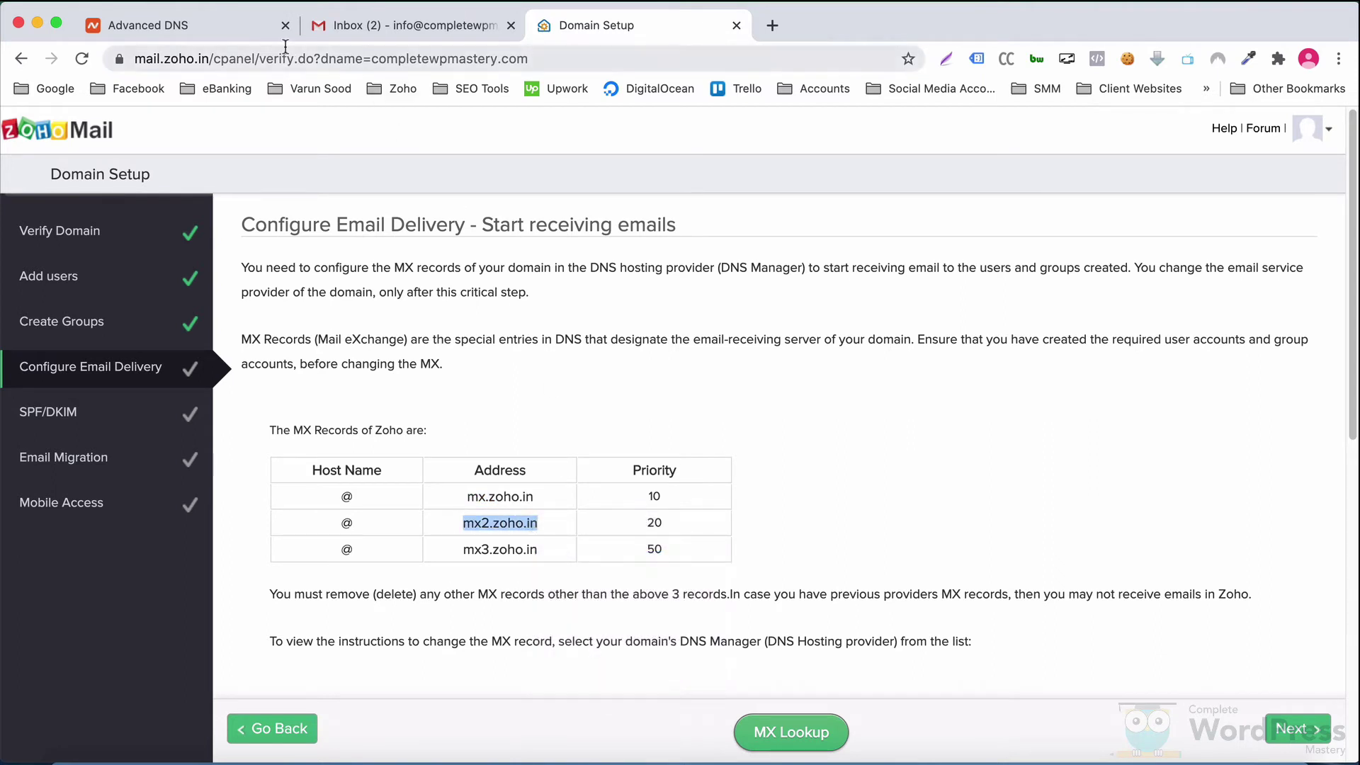
left_click(261, 32)
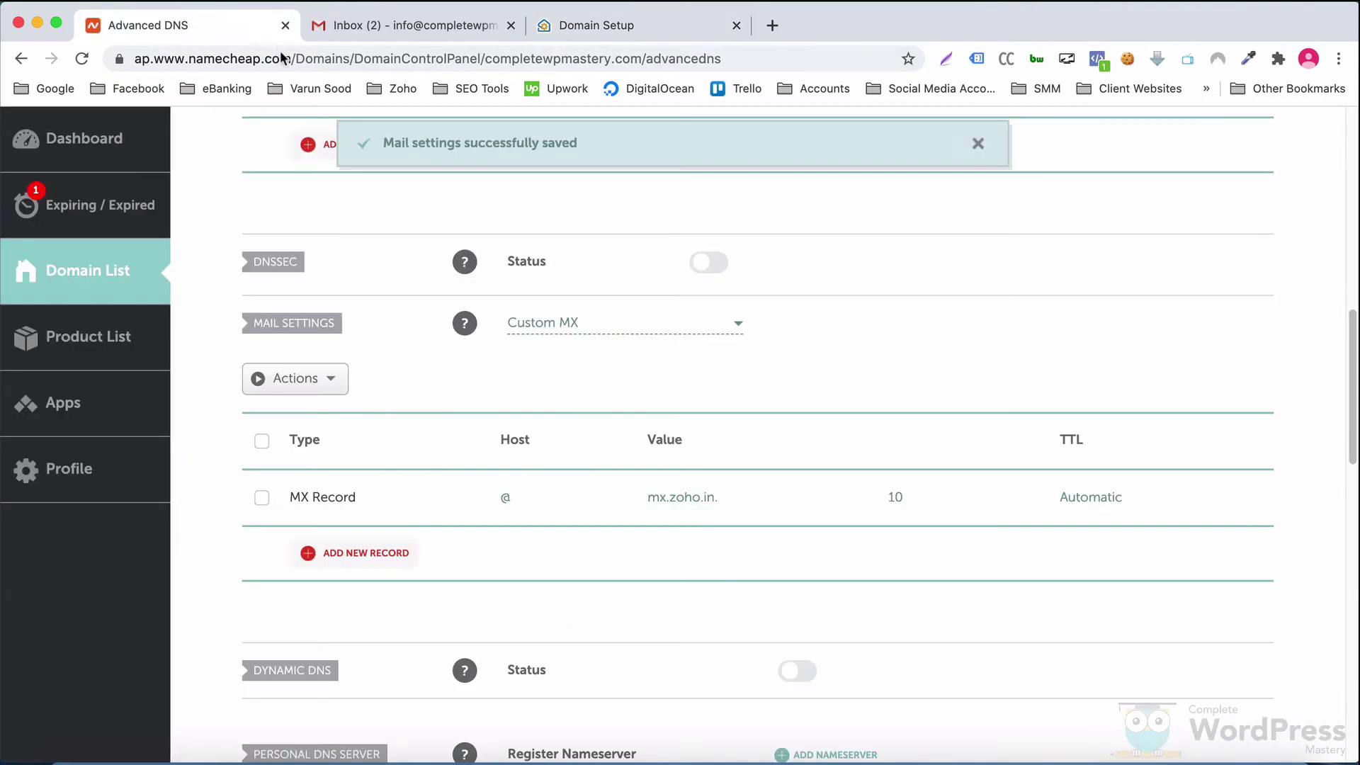
left_click(382, 556)
scroll(418, 554, "down", 3)
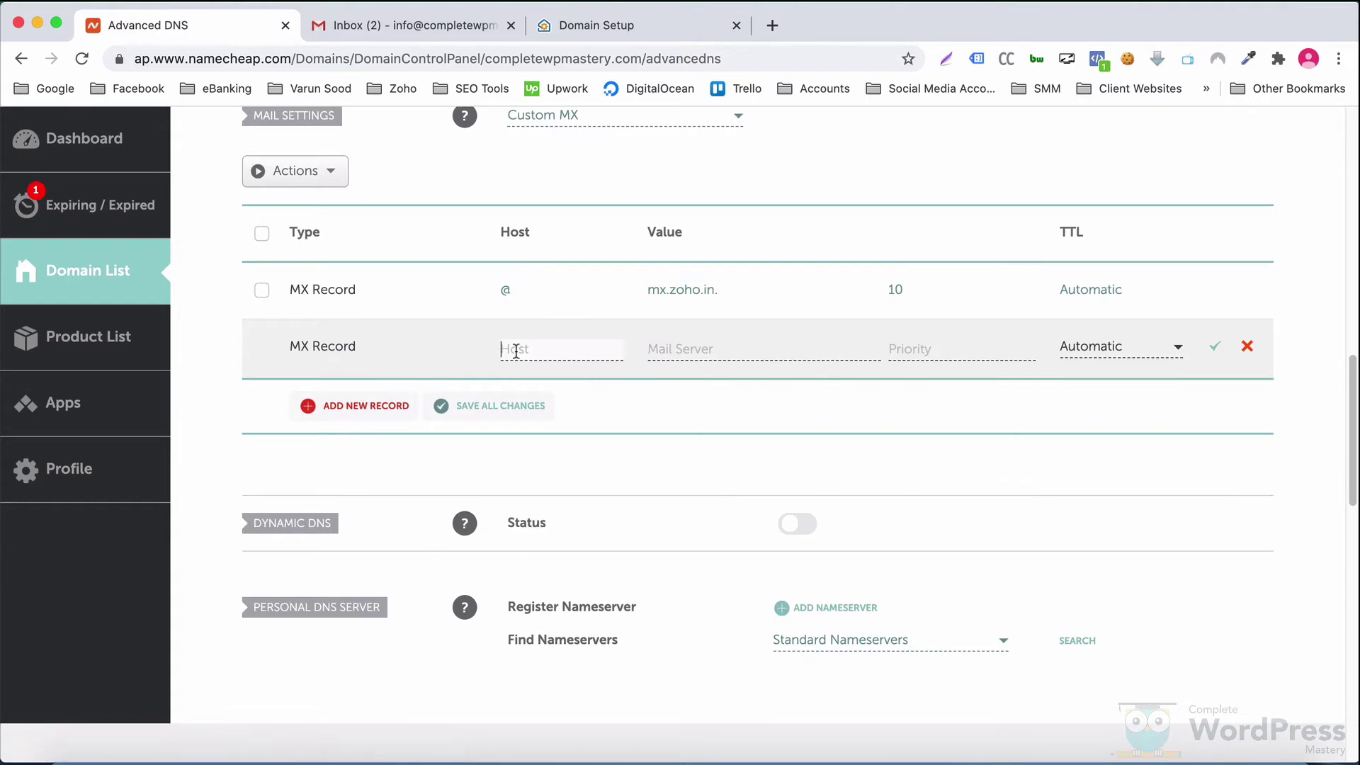
type("@")
left_click(692, 349)
right_click(692, 348)
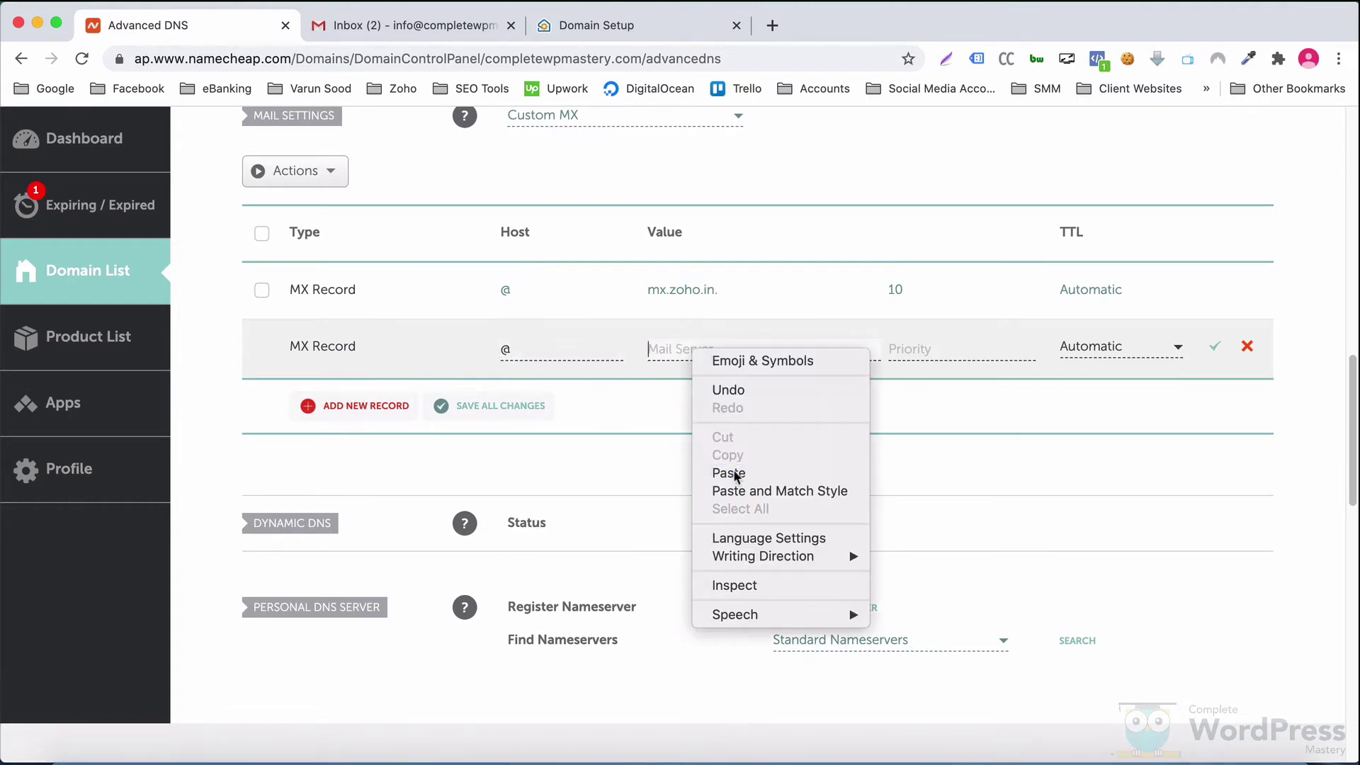
left_click(728, 473)
left_click(906, 352)
type("20")
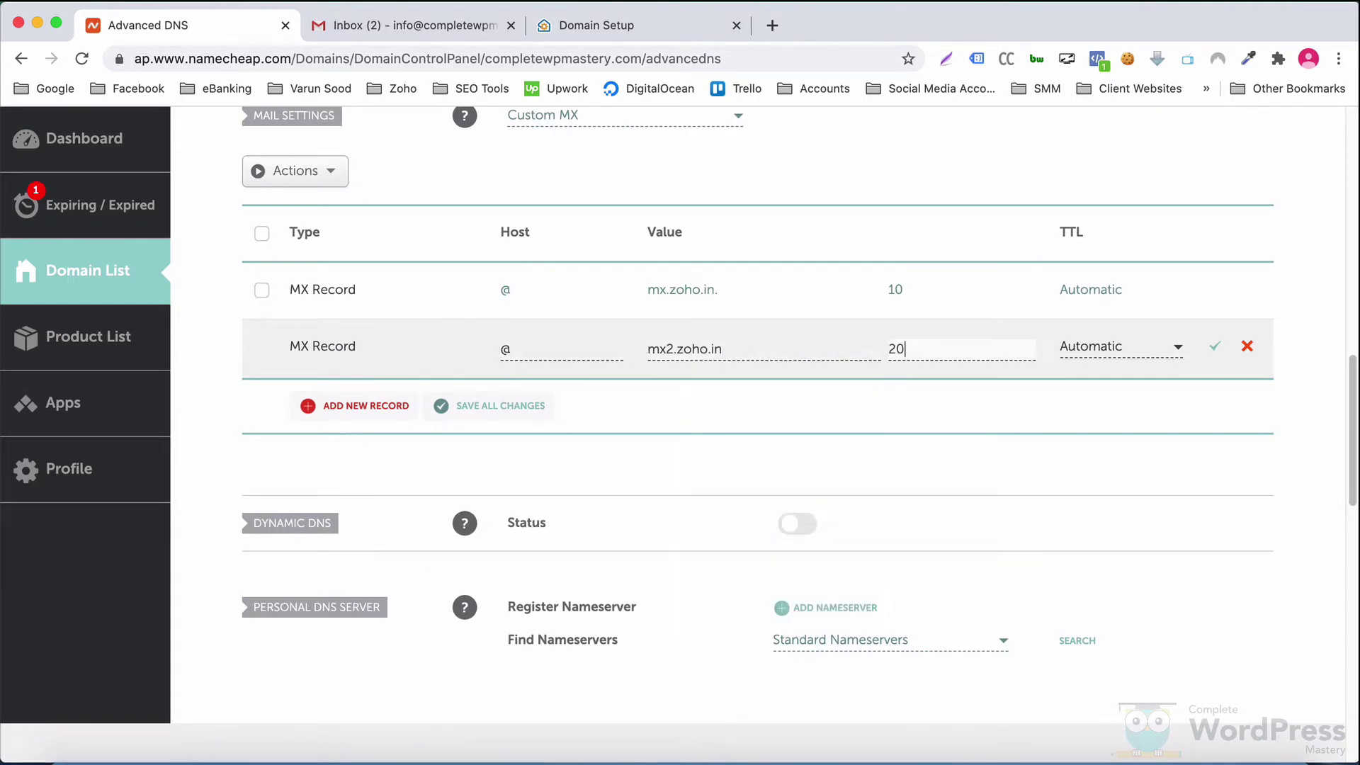
left_click(1204, 339)
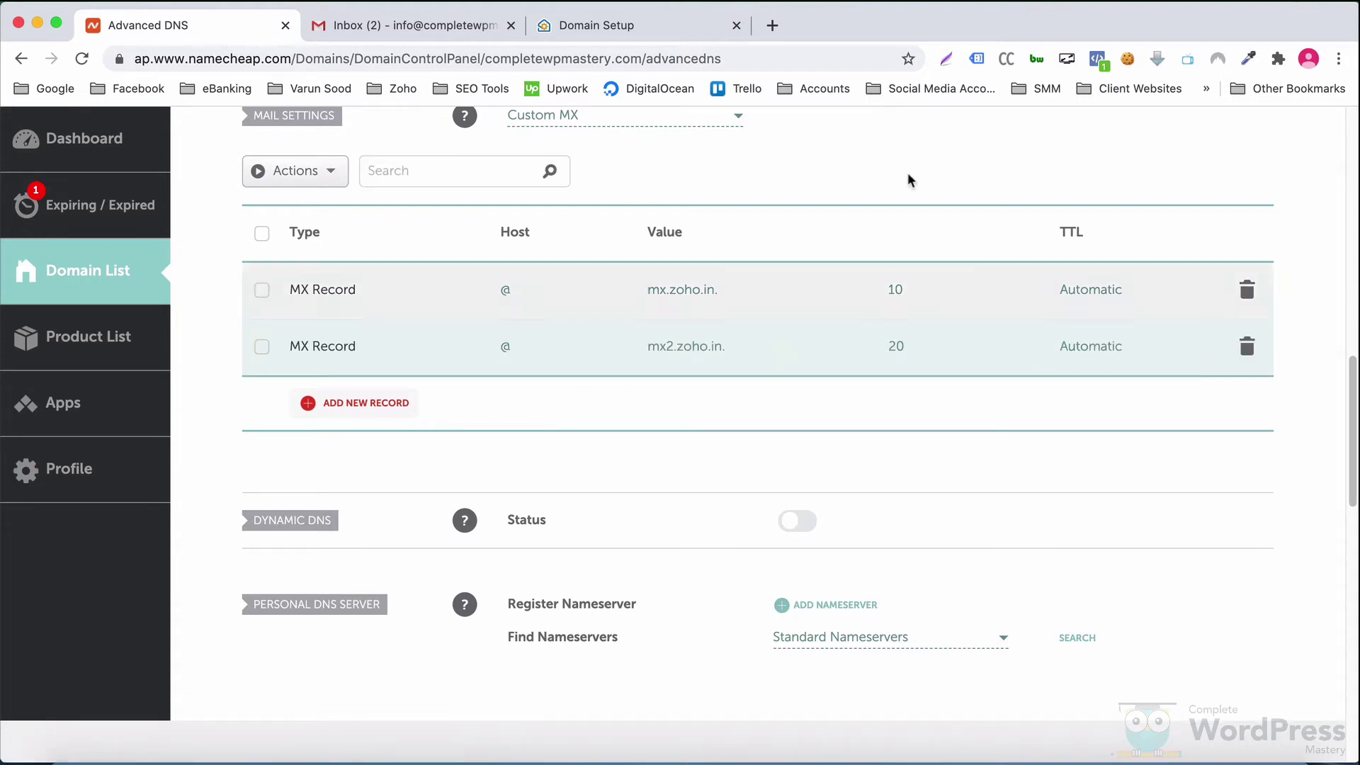
left_click(666, 27)
Copy mx3.zoho.in and add it as a Namecheap MX record @ with priority 50.
left_click_drag(462, 550, 538, 549)
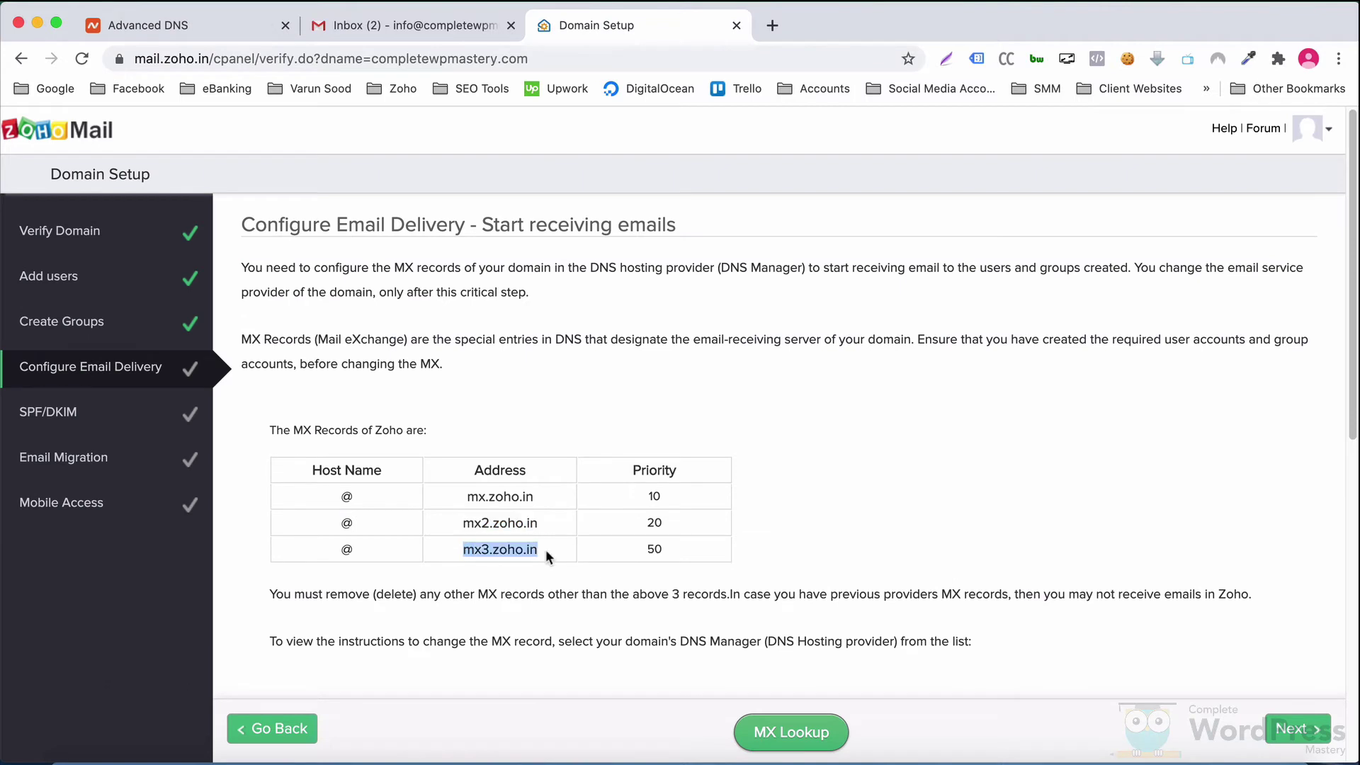
right_click(532, 550)
left_click(560, 587)
left_click(241, 31)
left_click(375, 401)
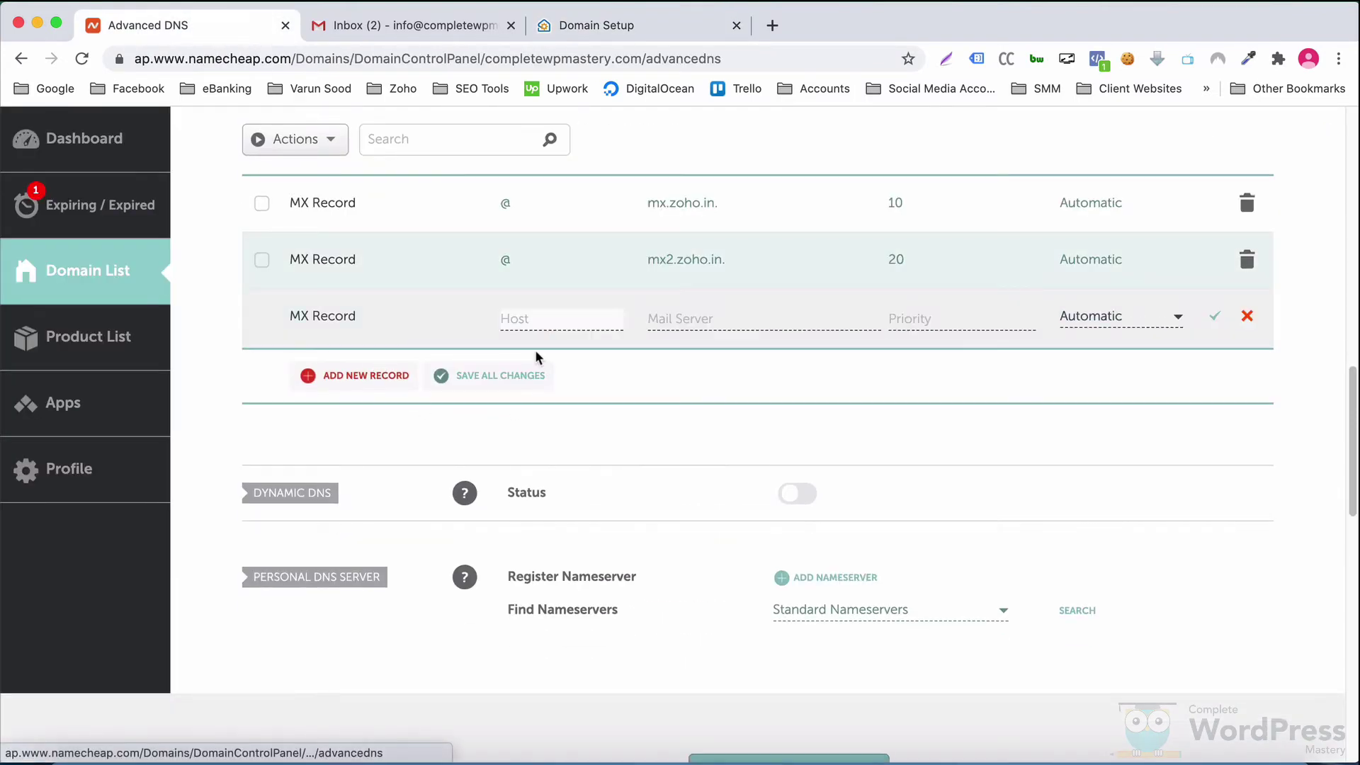
type("@")
right_click(691, 317)
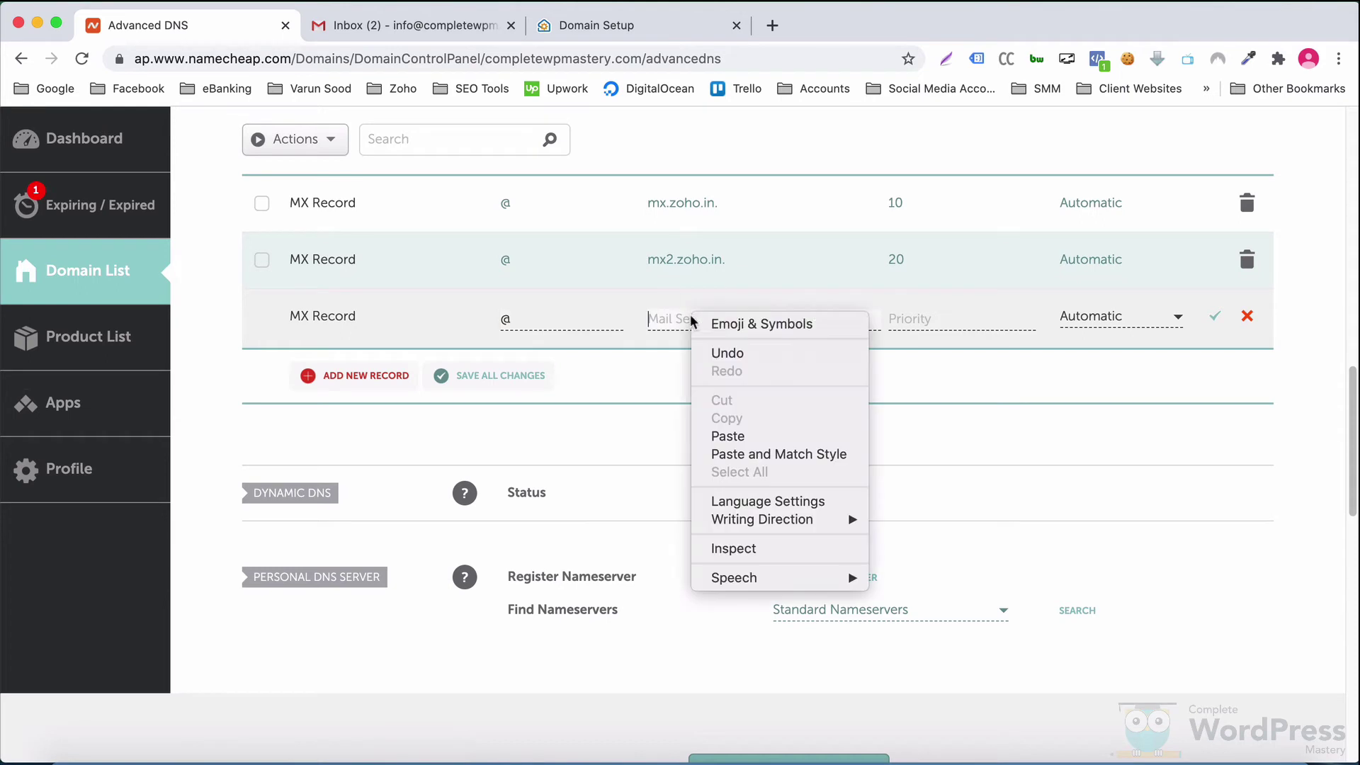
left_click(729, 435)
left_click(900, 316)
type("50")
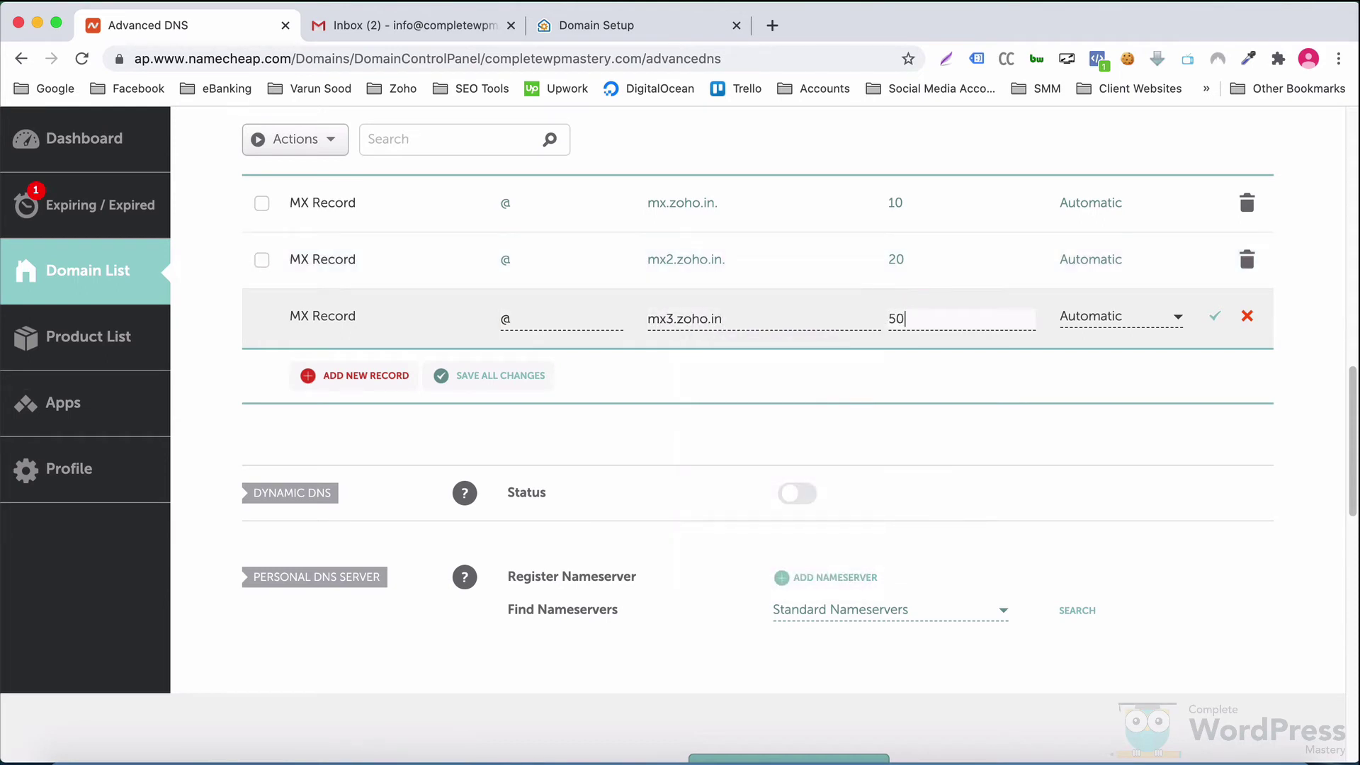
left_click(1216, 318)
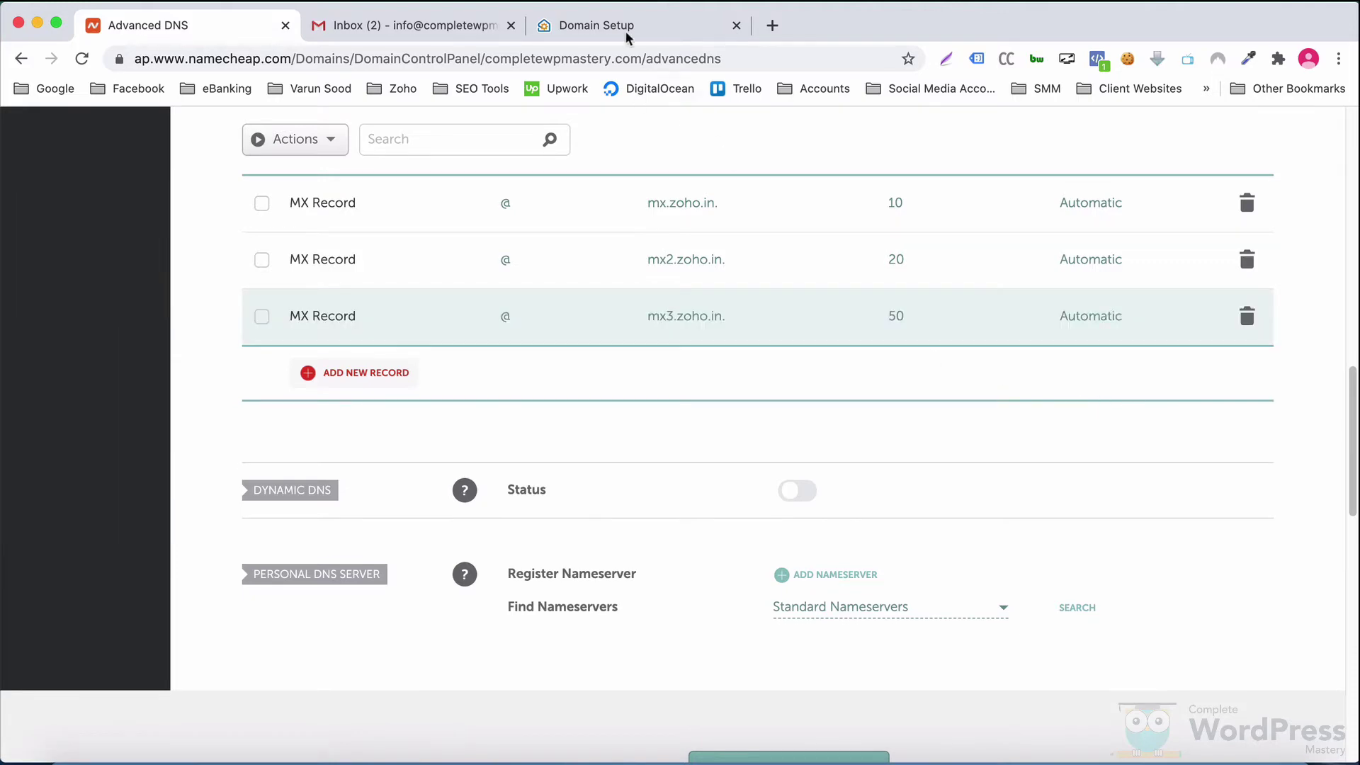
left_click(624, 32)
left_click(772, 456)
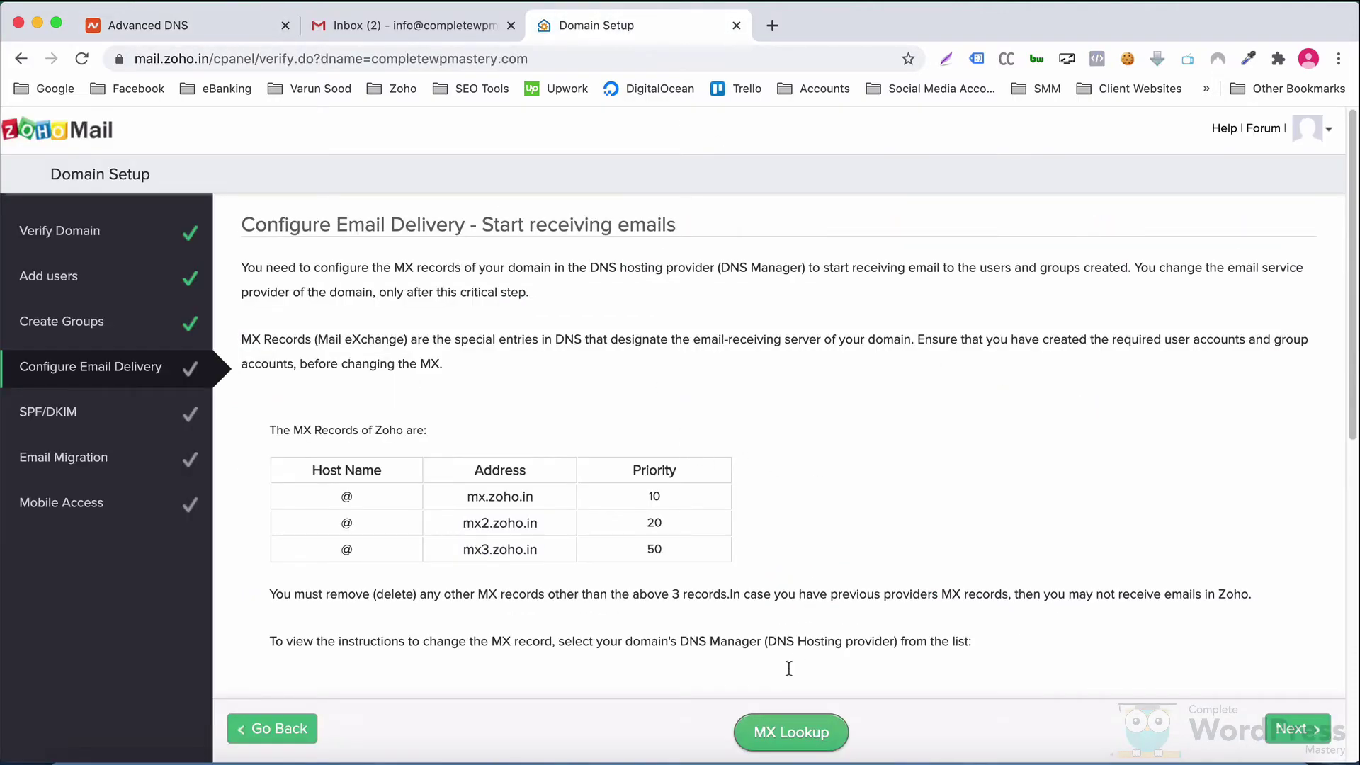
Run an MX Lookup for completewpmastery.com, dismiss the confirmation, and move on to SPF/DKIM.
left_click(779, 750)
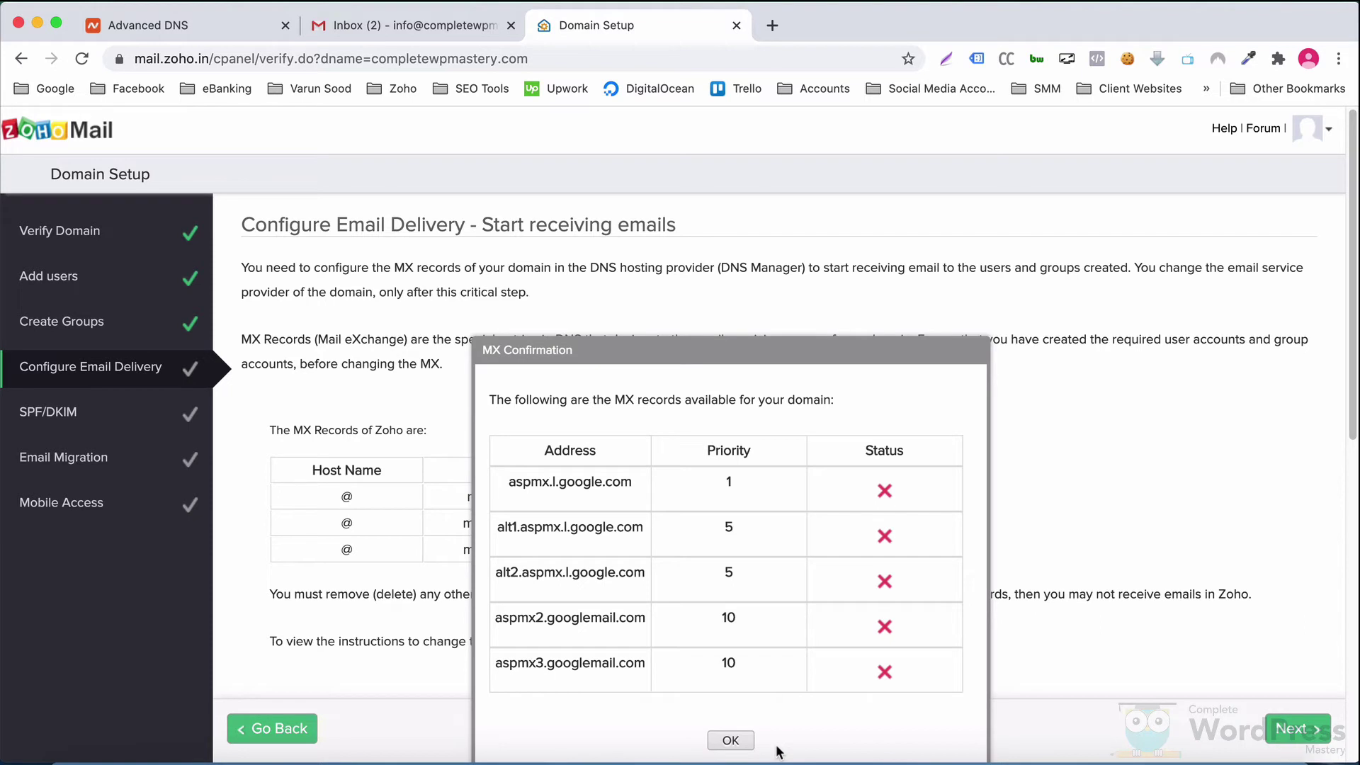
scroll(779, 750, "down", 1)
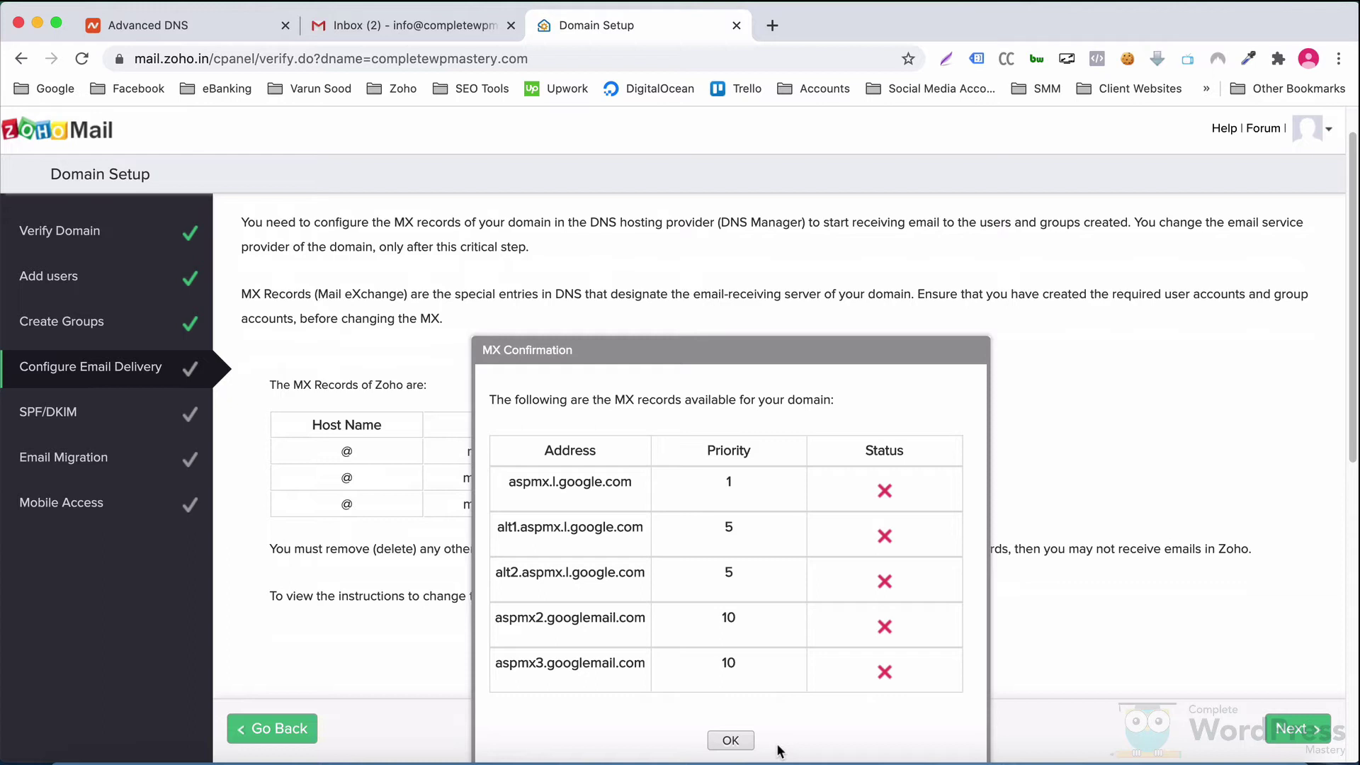
left_click(730, 740)
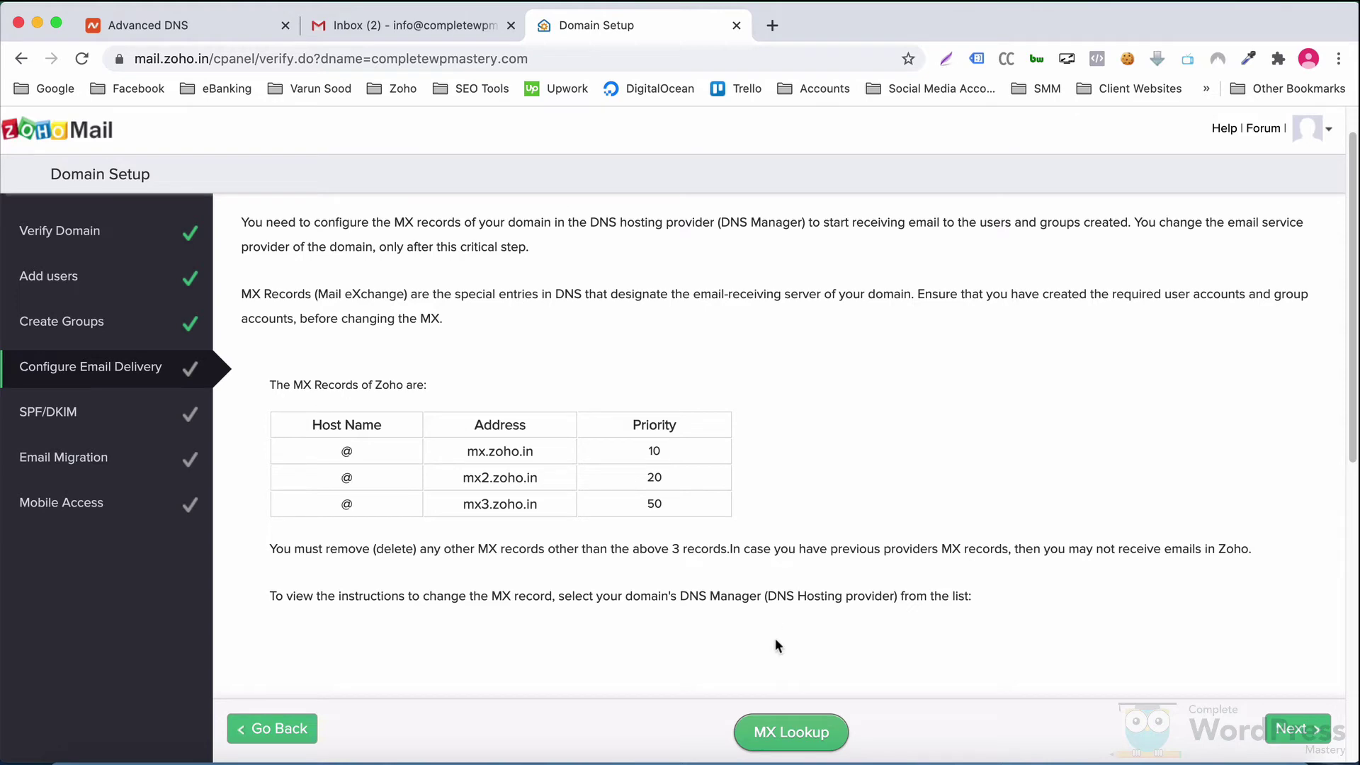
left_click(1288, 732)
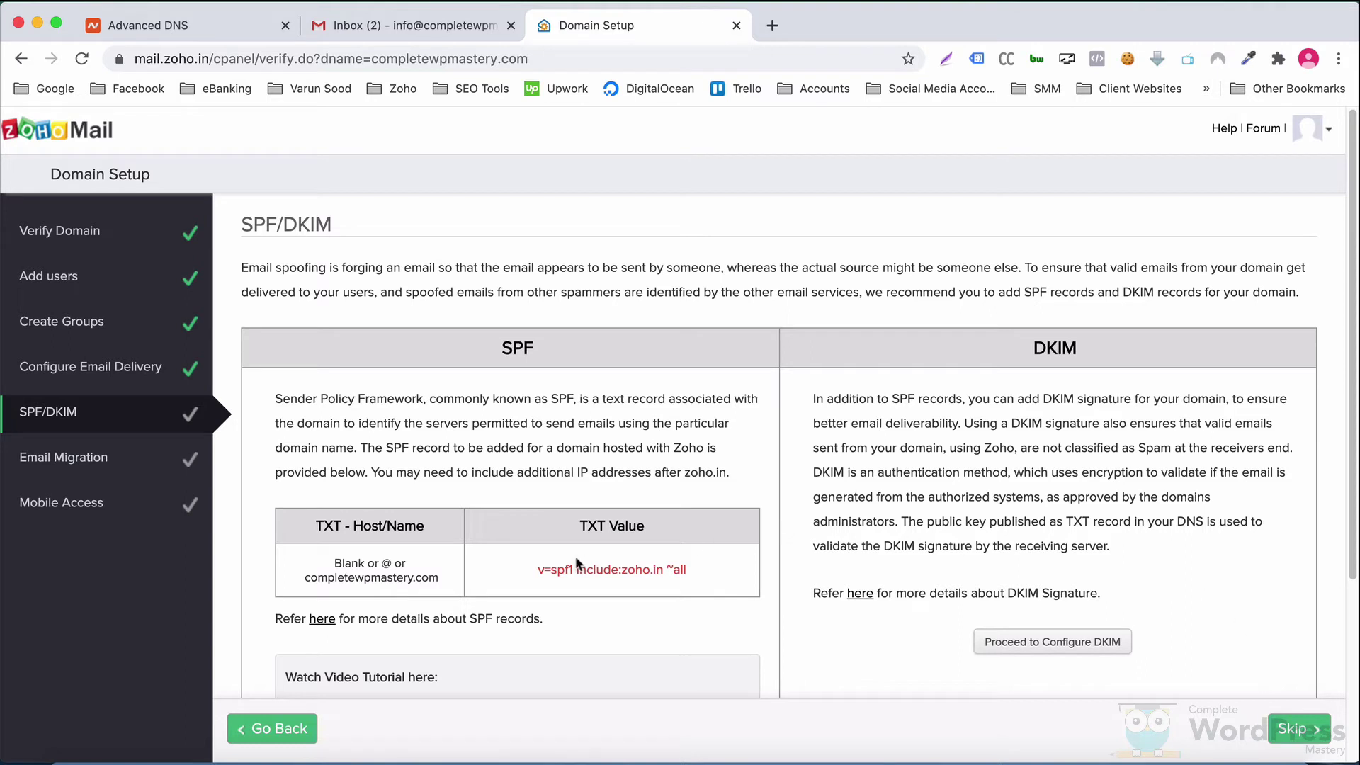
Copy include:zoho.in from Zoho's SPF TXT value.
left_click_drag(537, 569, 685, 567)
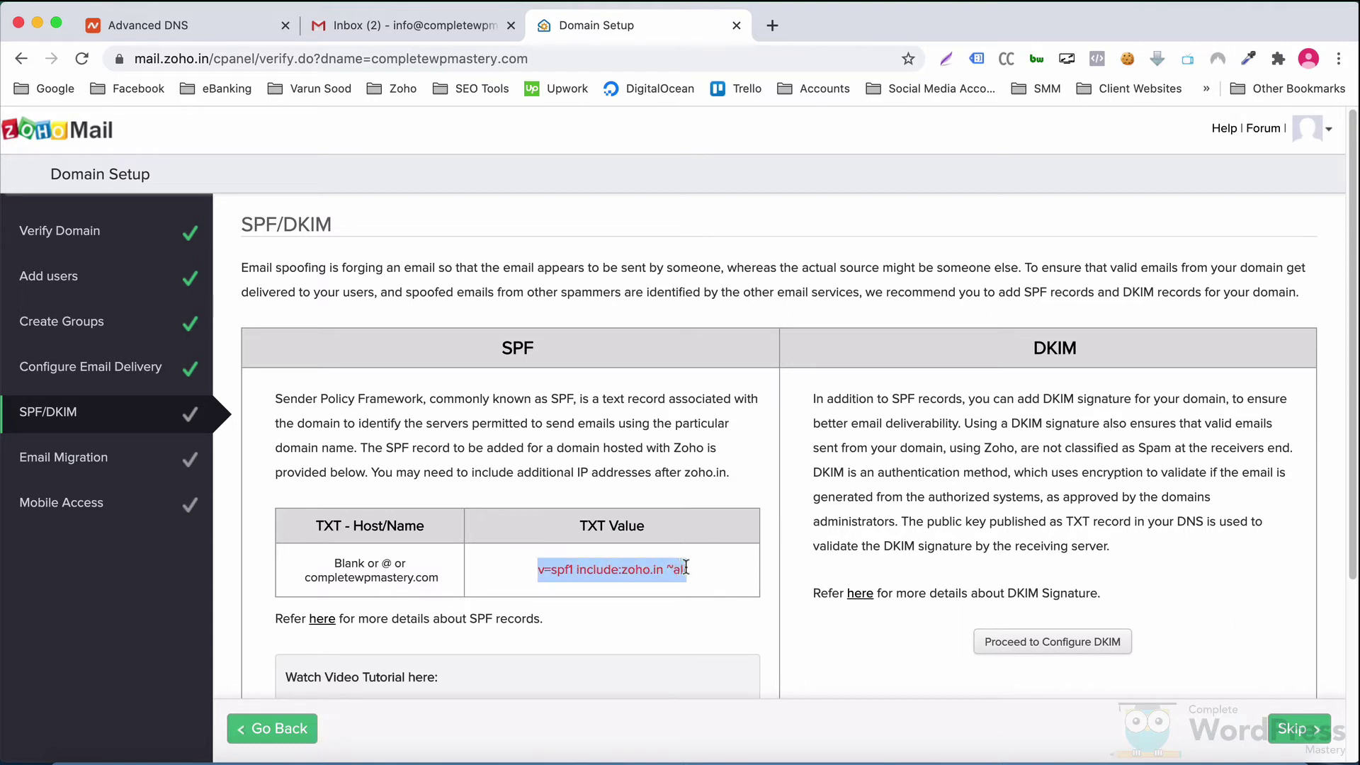
left_click(174, 27)
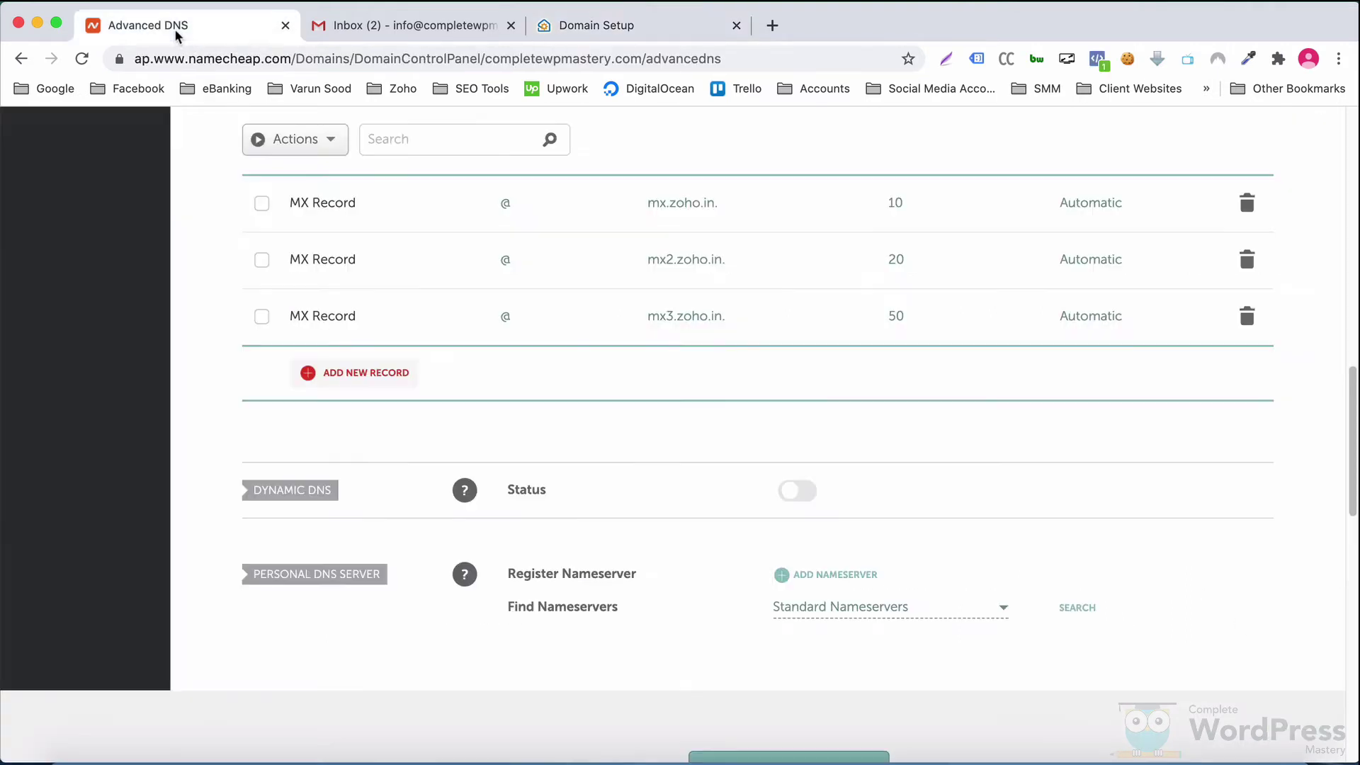
scroll(663, 388, "up", 5)
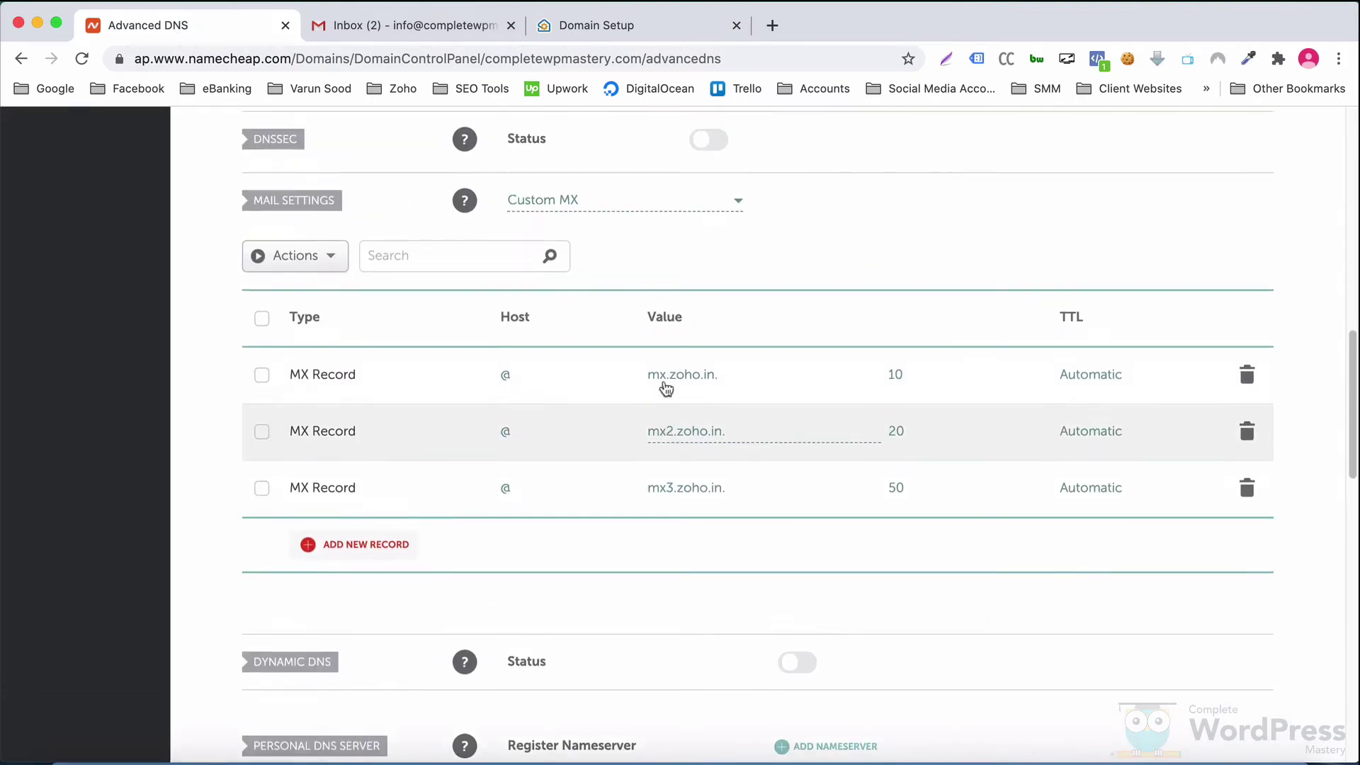
scroll(662, 383, "up", 7)
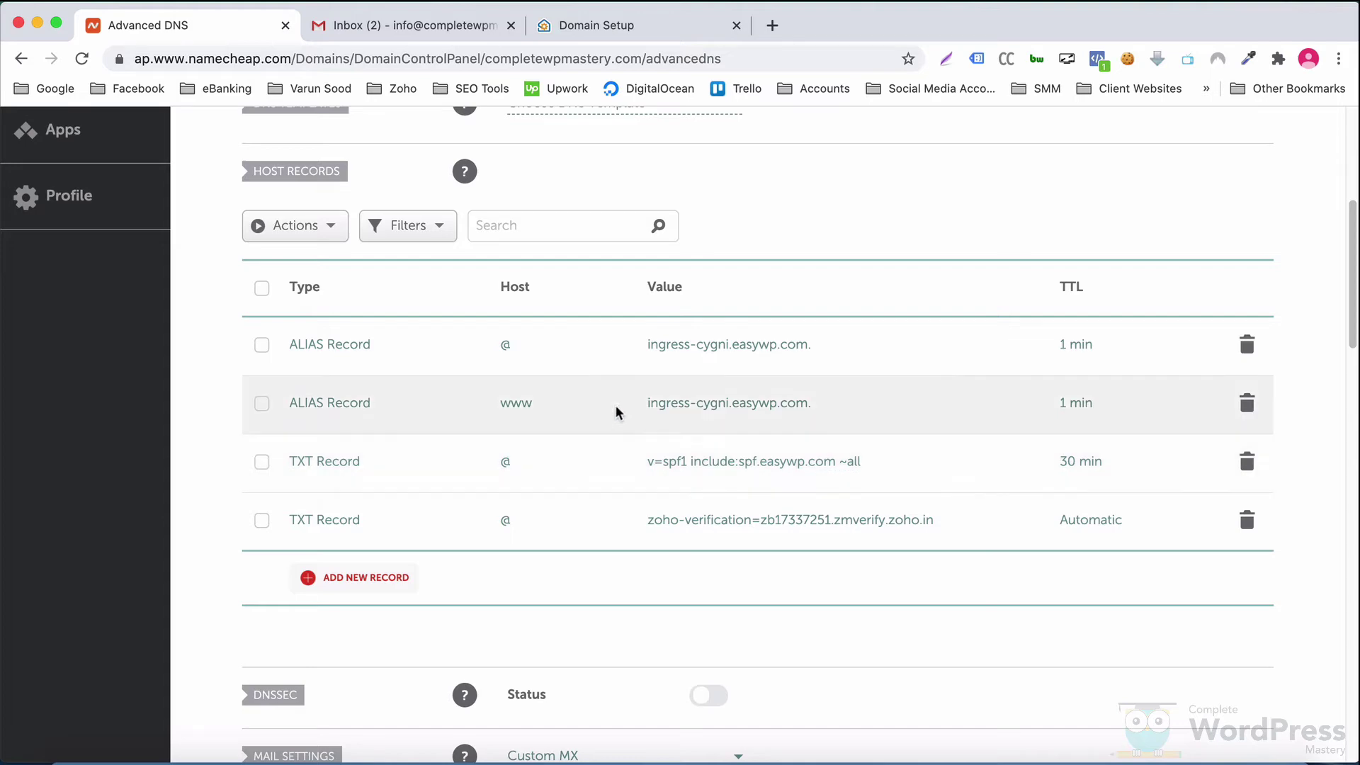
left_click(602, 34)
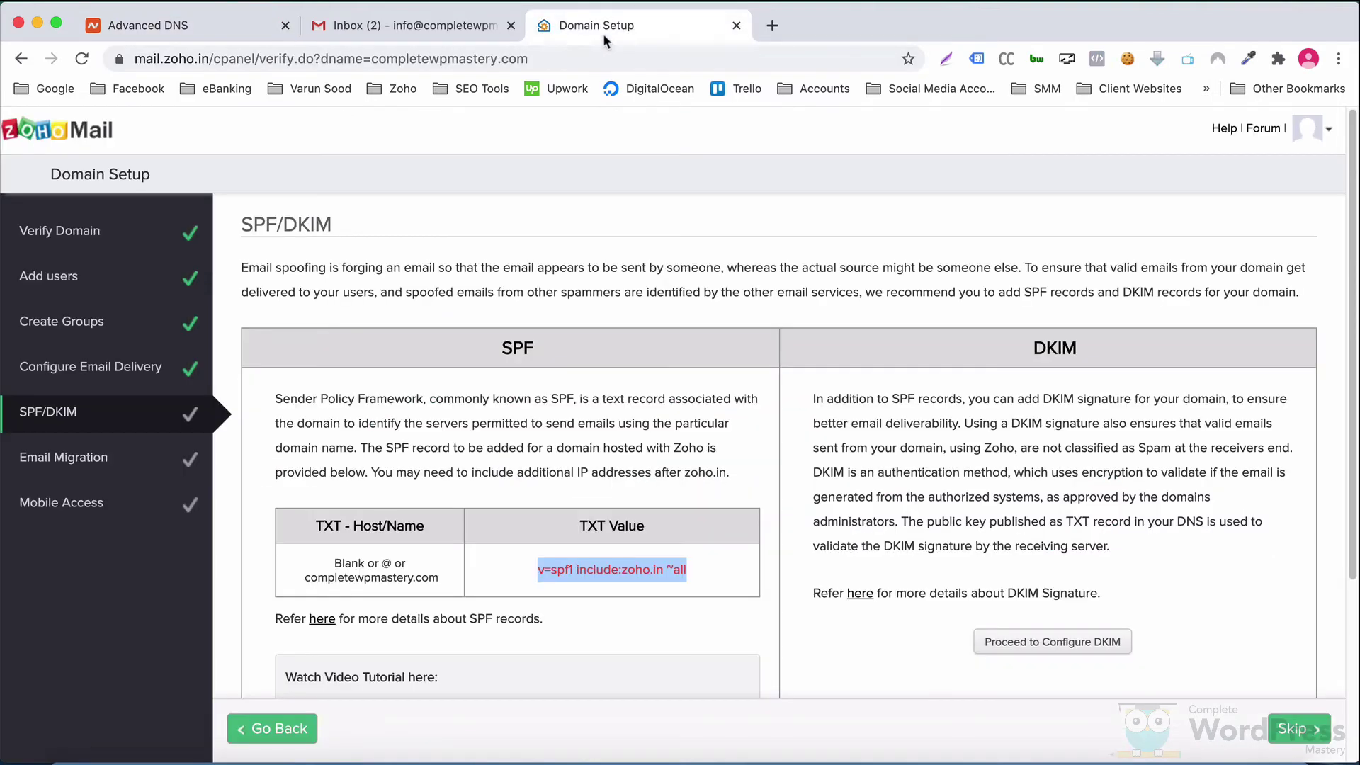
left_click(590, 569)
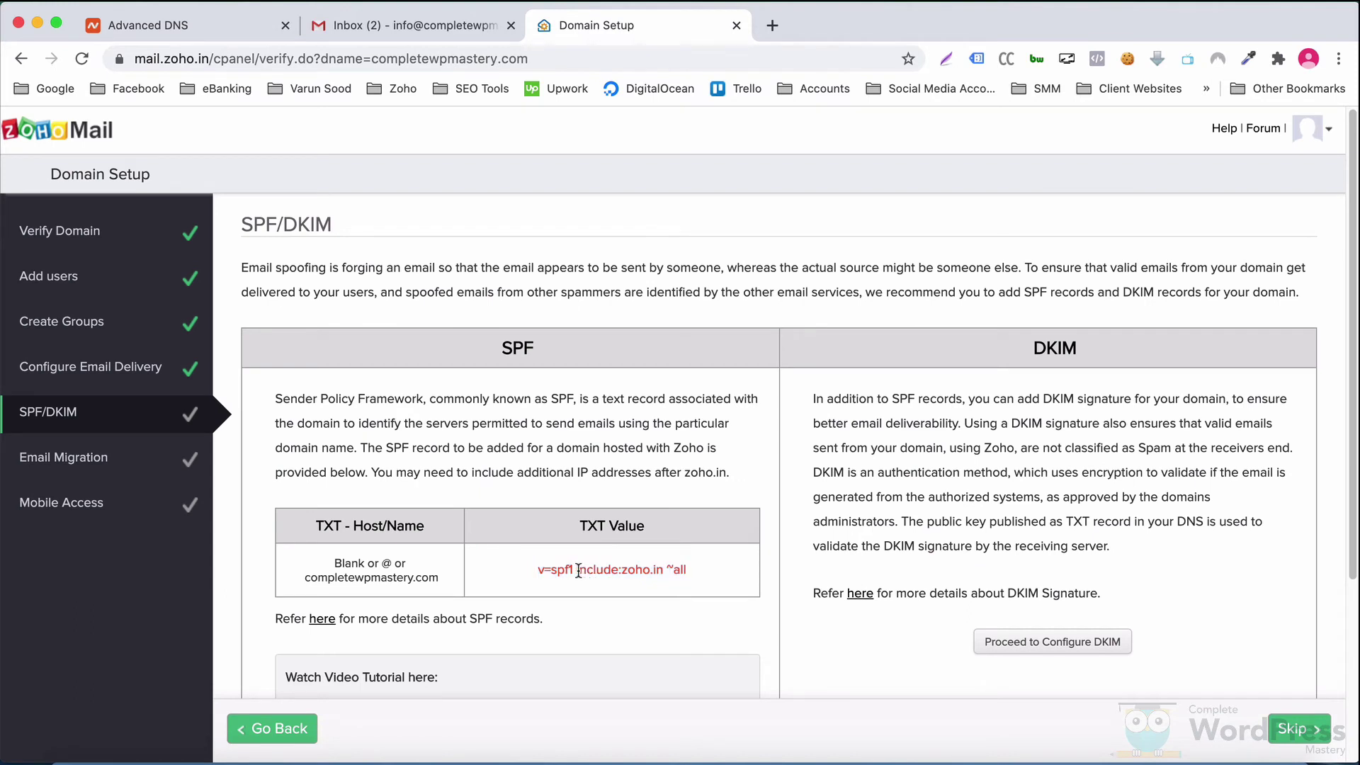
left_click_drag(576, 570, 662, 571)
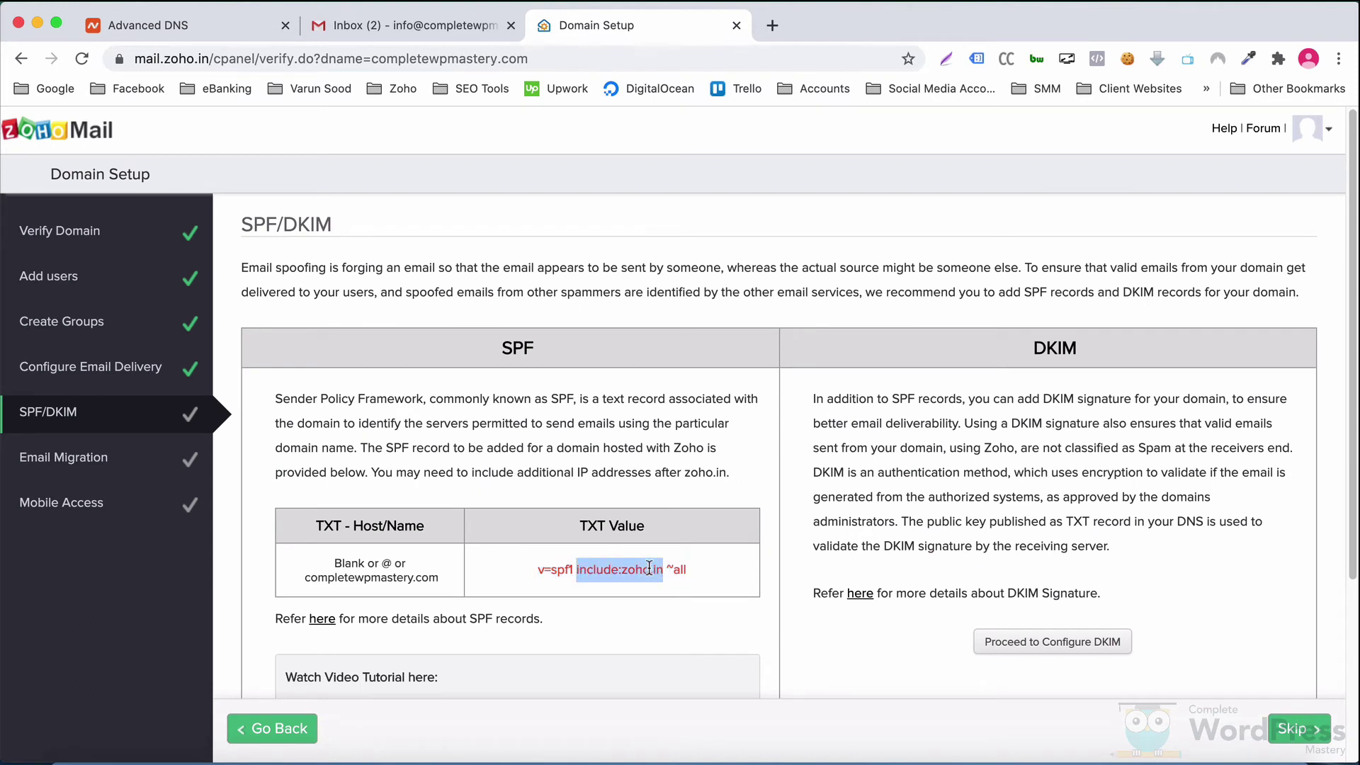
right_click(662, 570)
left_click(668, 601)
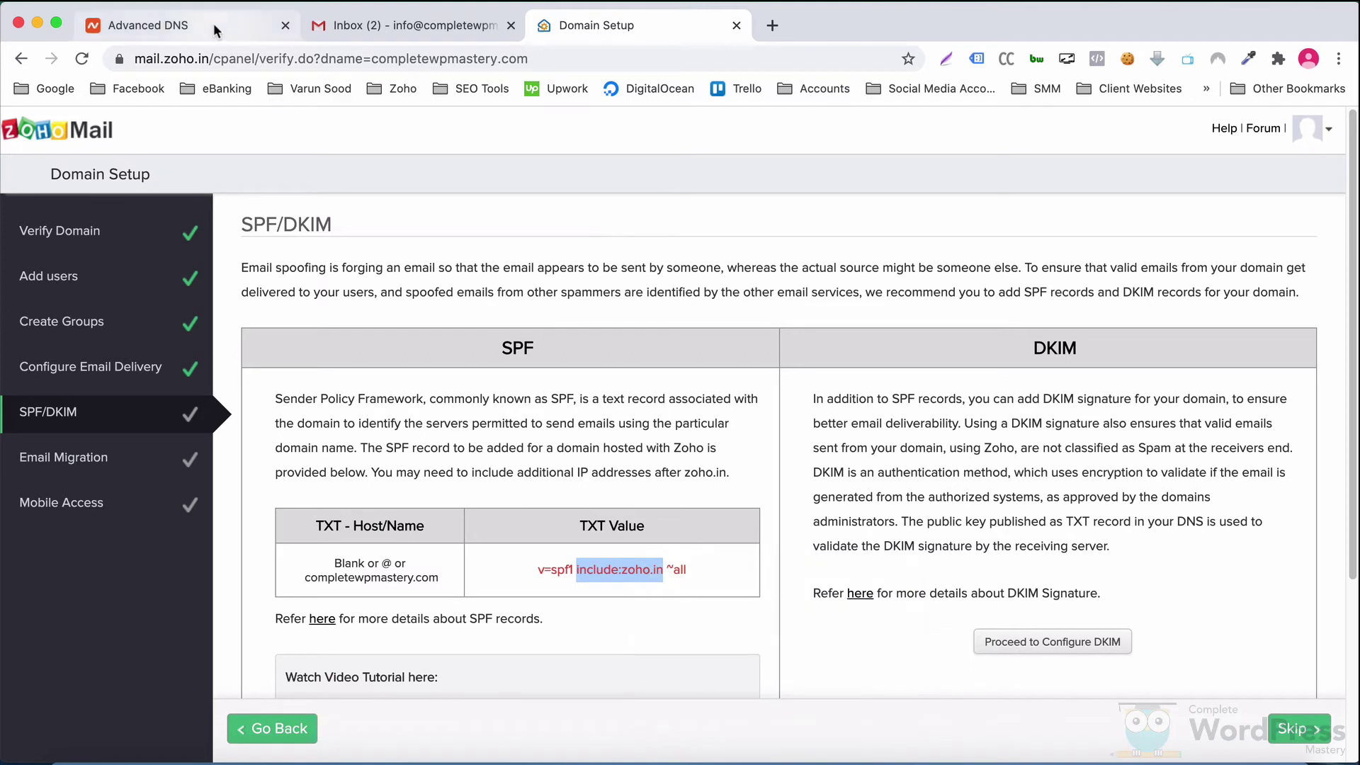
Update Namecheap's SPF record to v=spf1 include:spf.easywp.com include:zoho.in ~all and save.
left_click(214, 25)
left_click(773, 468)
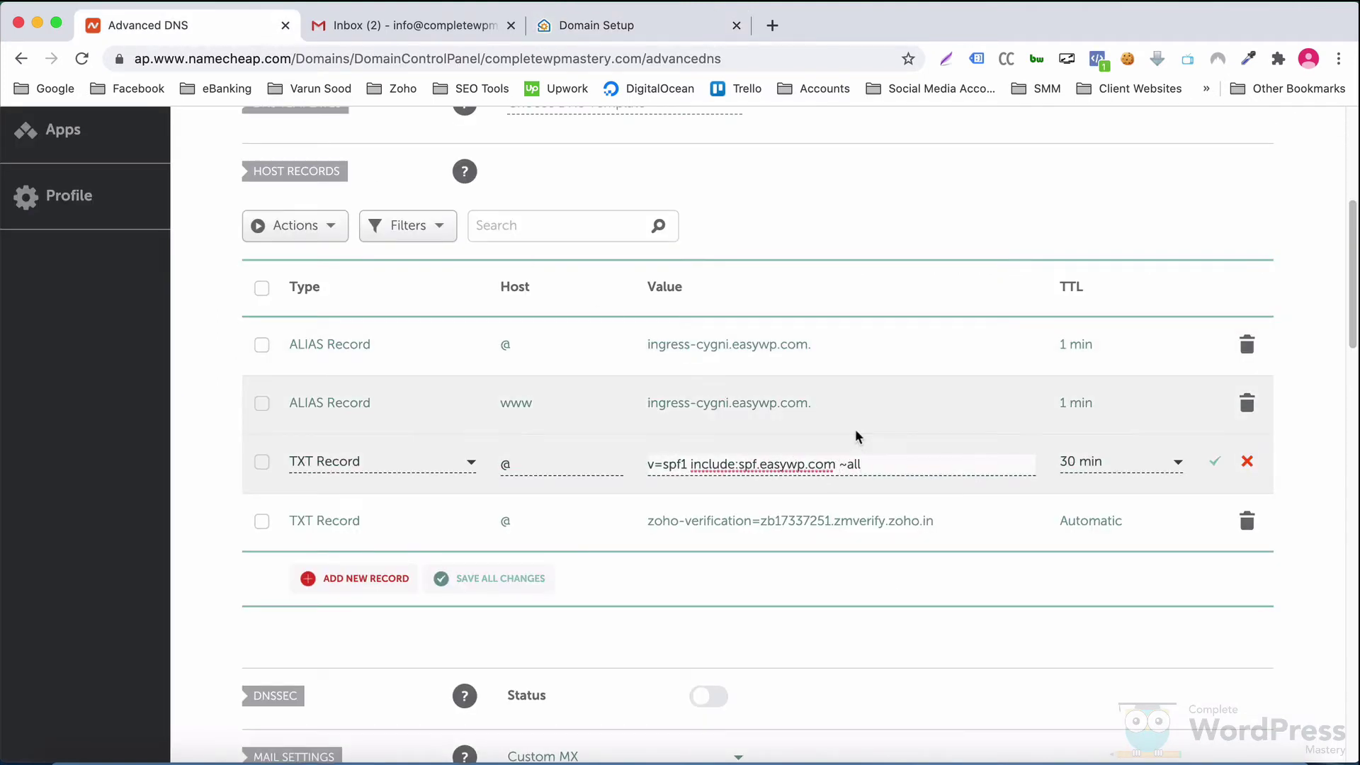
key("super+v")
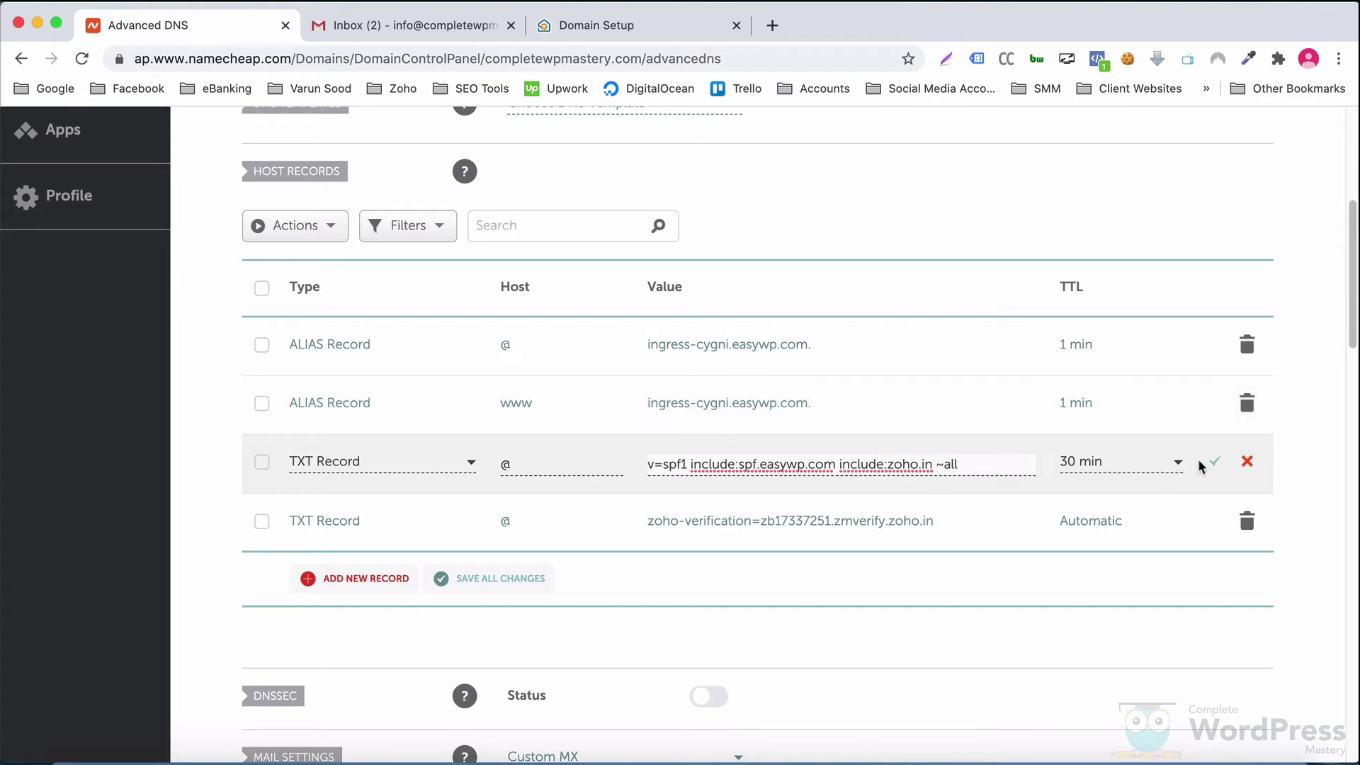
left_click(1212, 468)
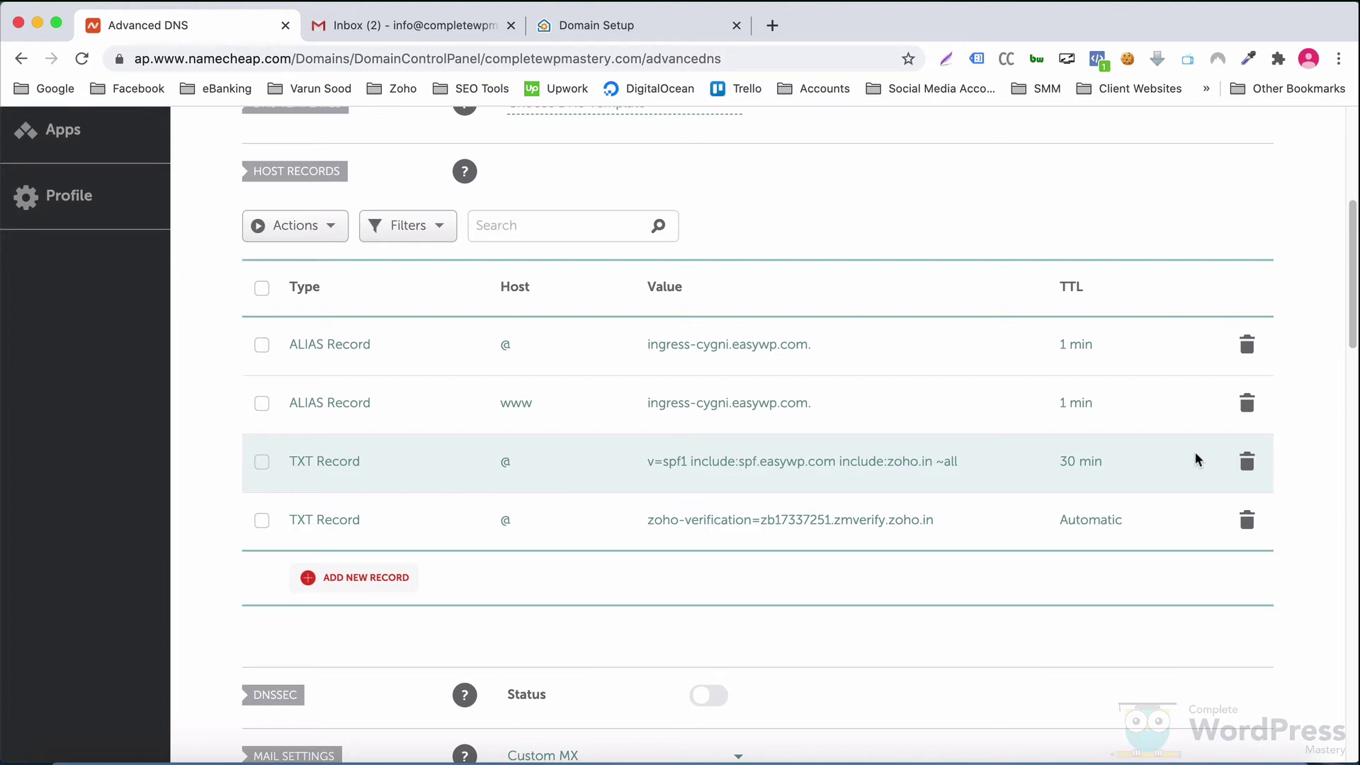
left_click(575, 31)
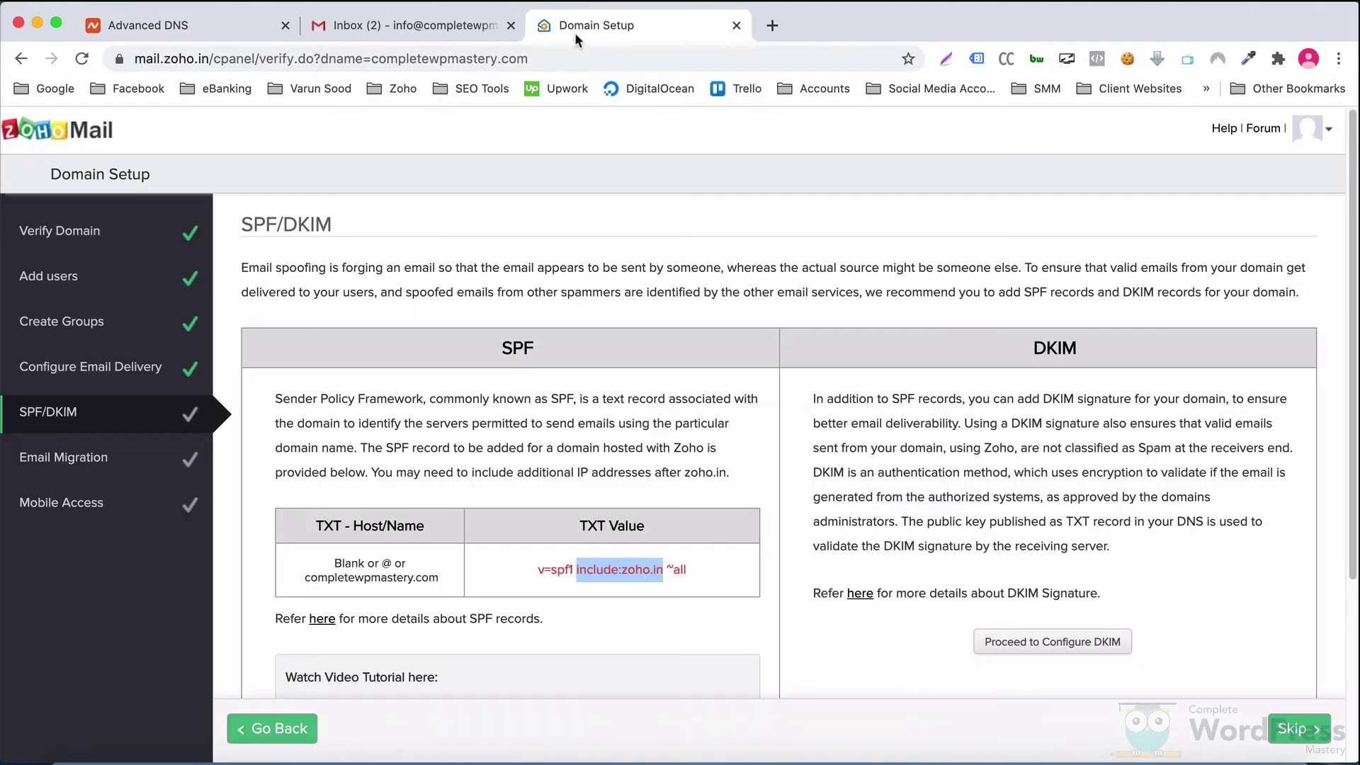
Open DKIM configuration for completewpmastery.com and save a new selector named 'zohomail'.
left_click(959, 521)
scroll(992, 560, "down", 1)
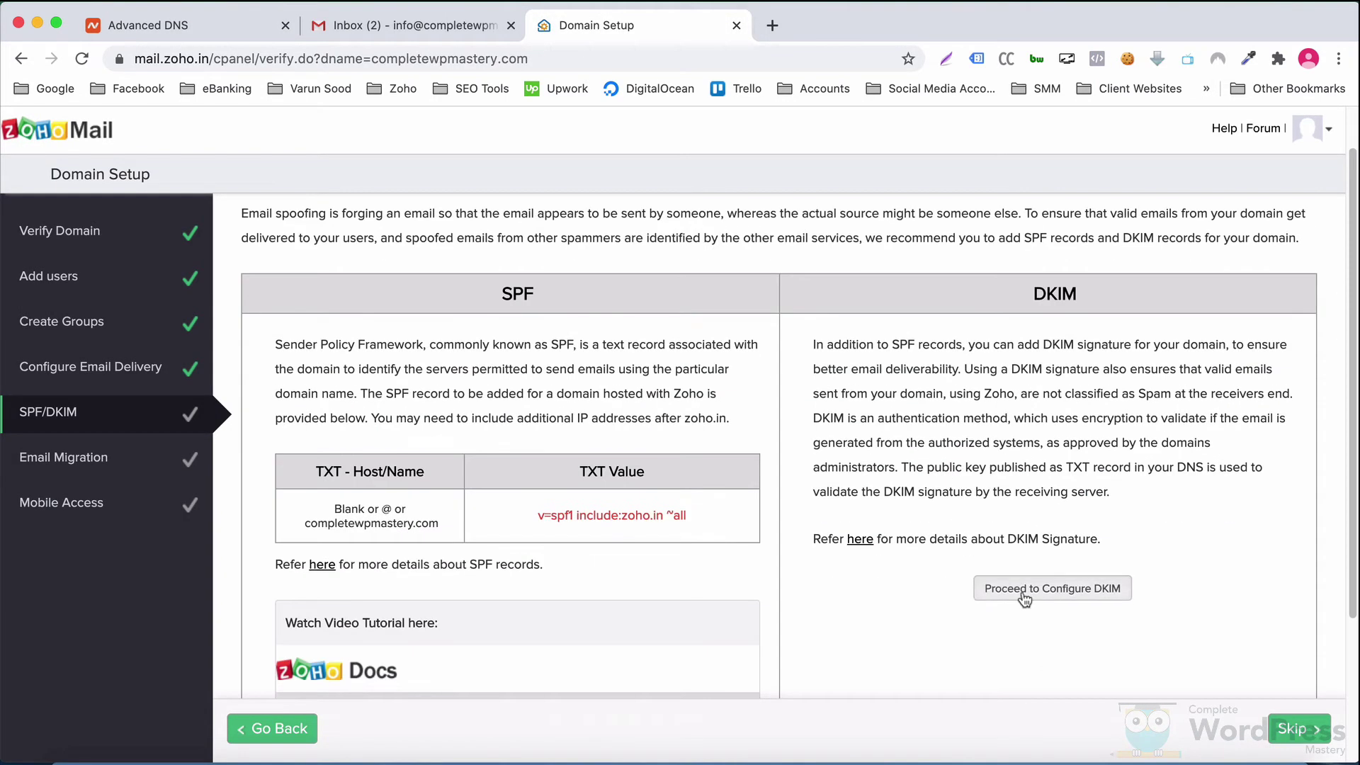
left_click(1023, 595)
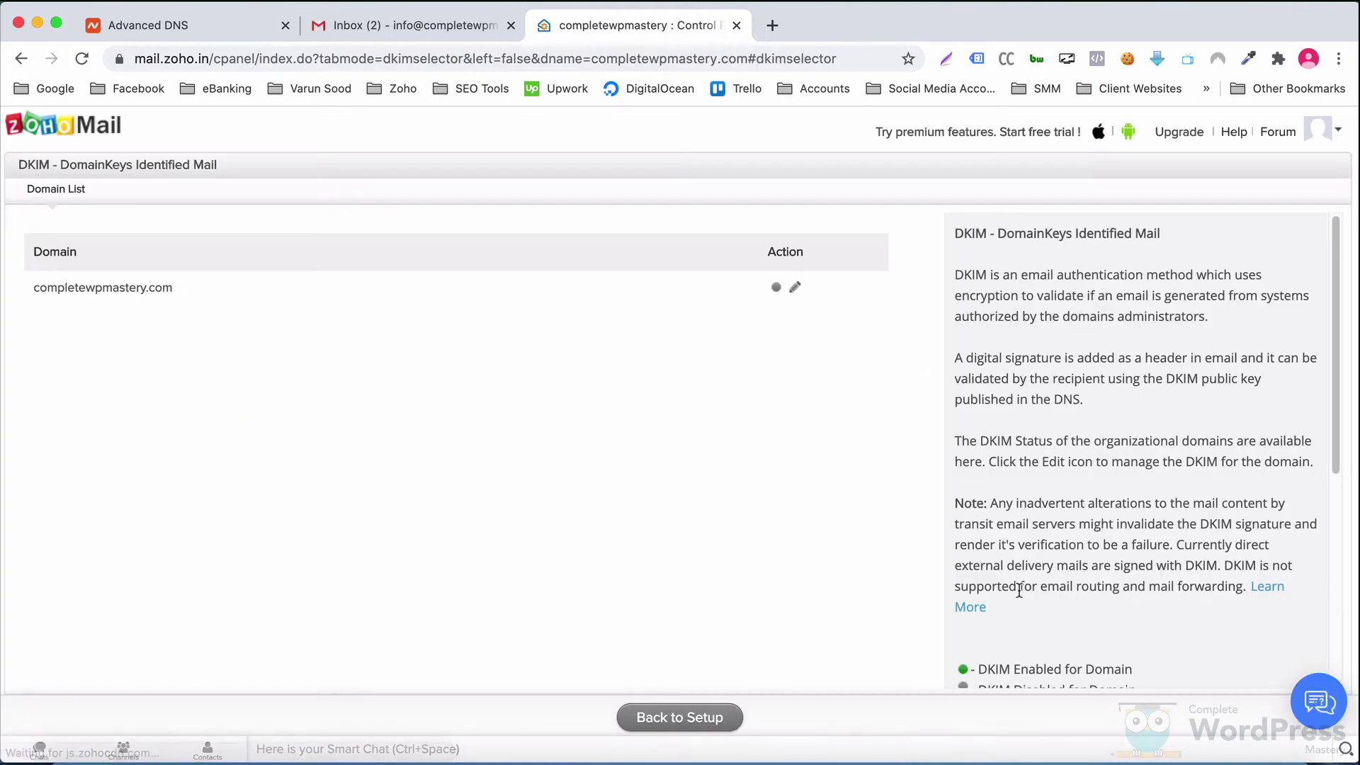
left_click(794, 287)
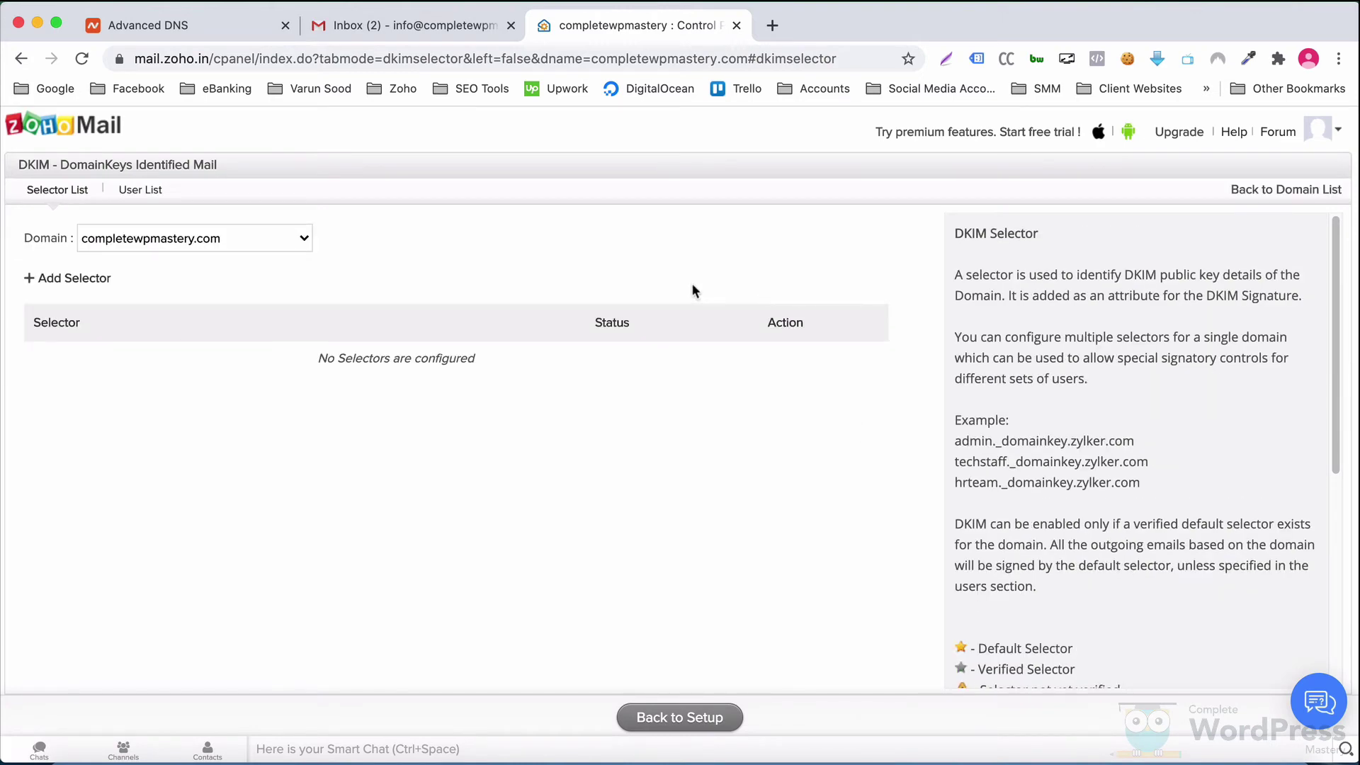
left_click(64, 280)
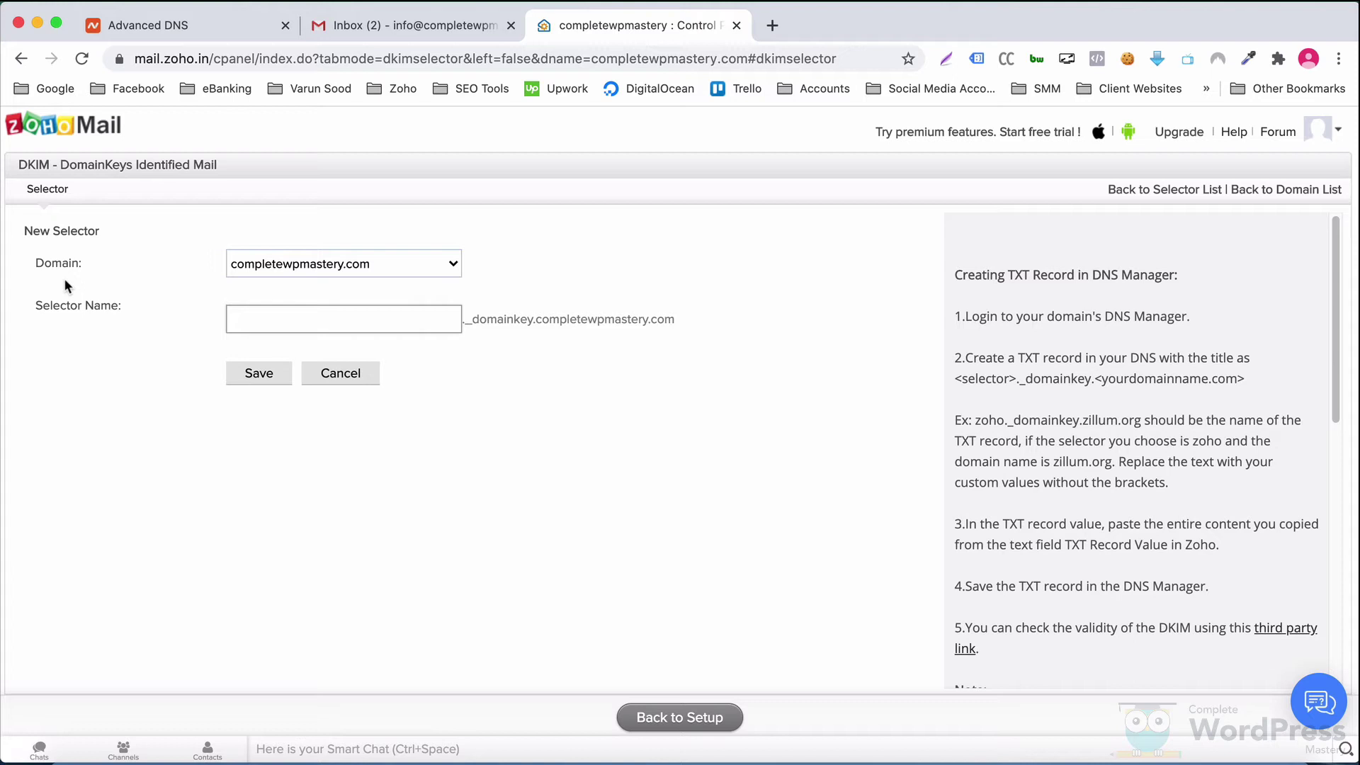
type("zohomail")
left_click(252, 376)
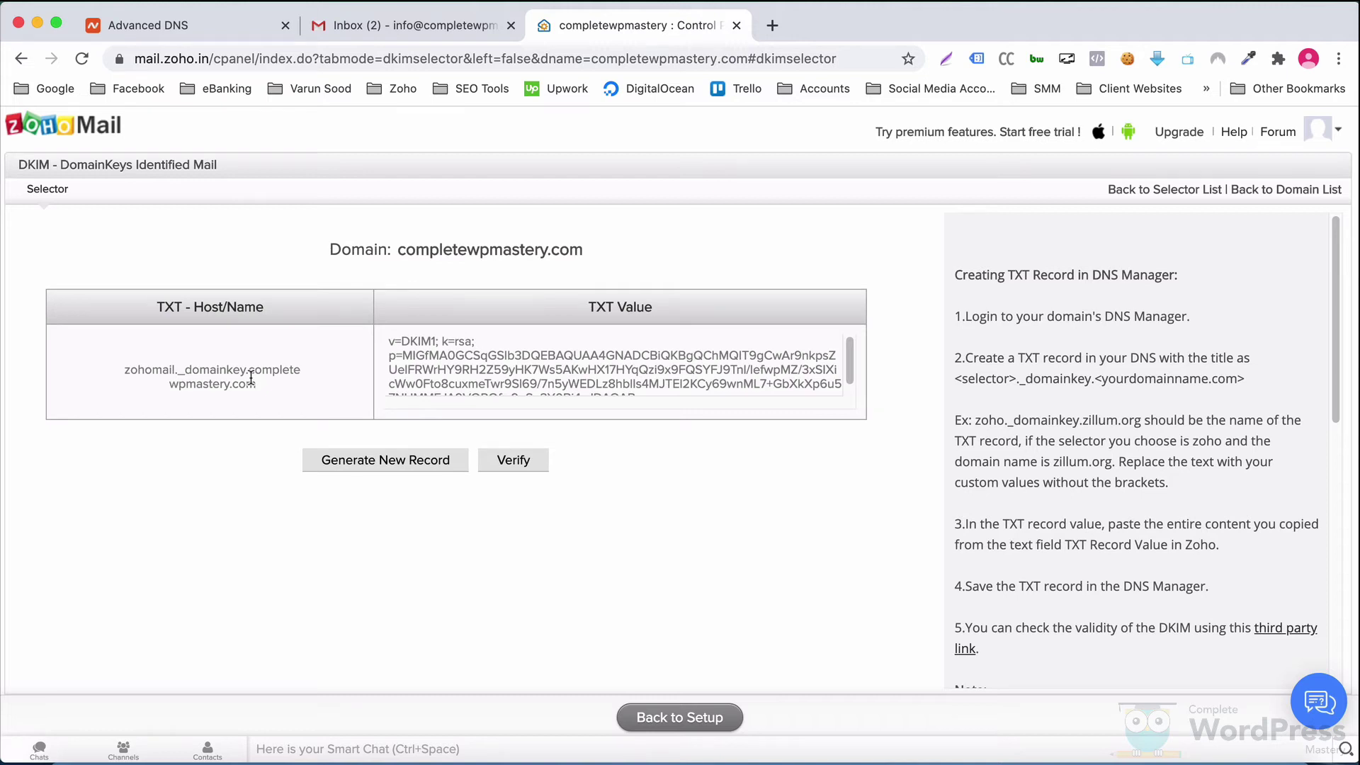
Trim the copied DKIM host name to zohomail._domainkey in a scratch tab, then return to Namecheap.
left_click_drag(280, 388, 123, 370)
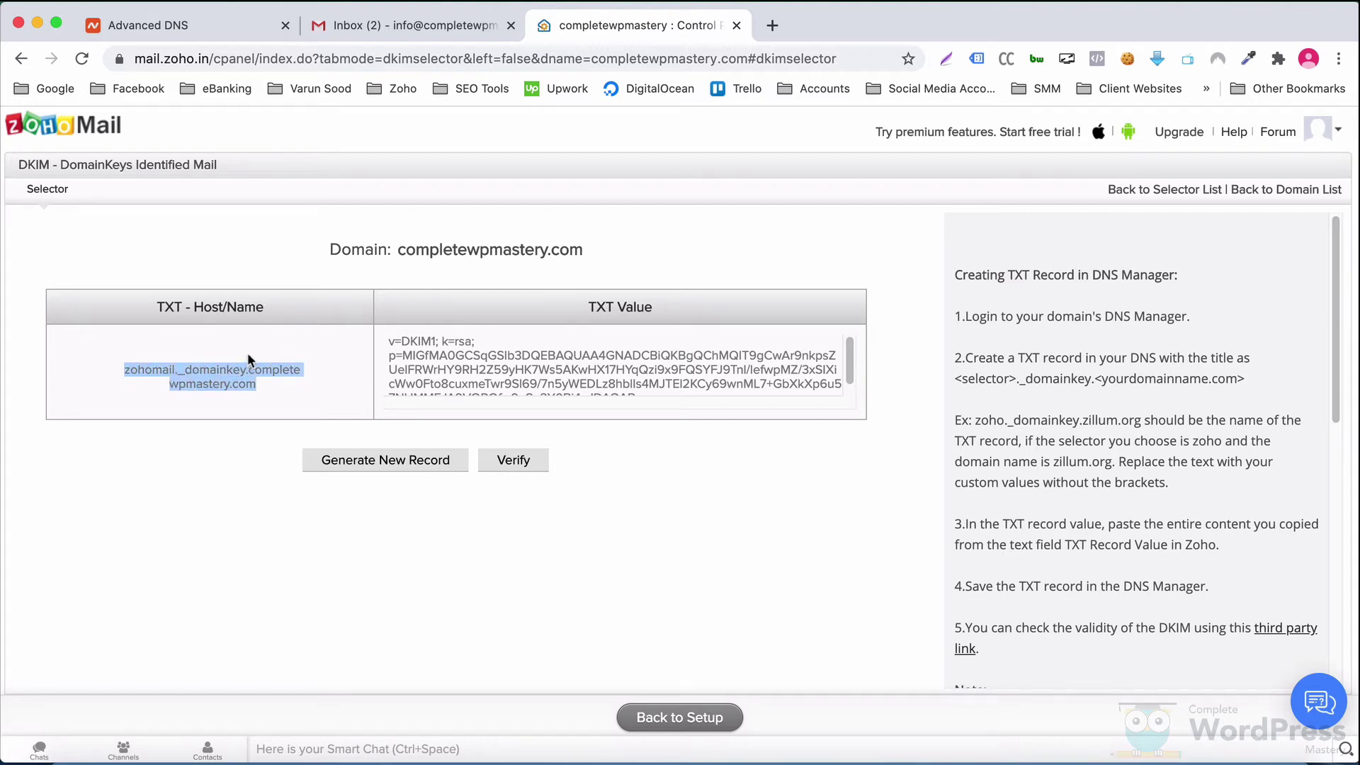
left_click(772, 25)
key("super+v")
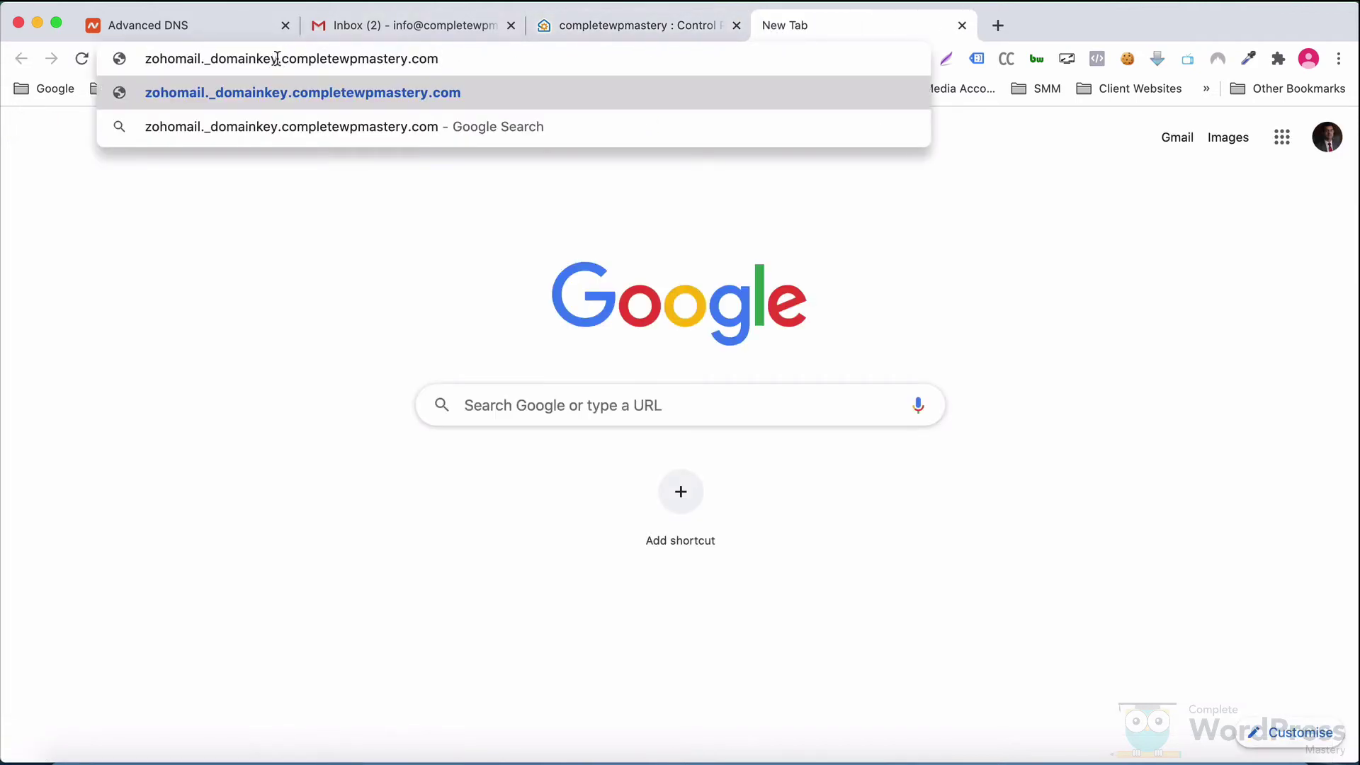
left_click_drag(277, 58, 146, 60)
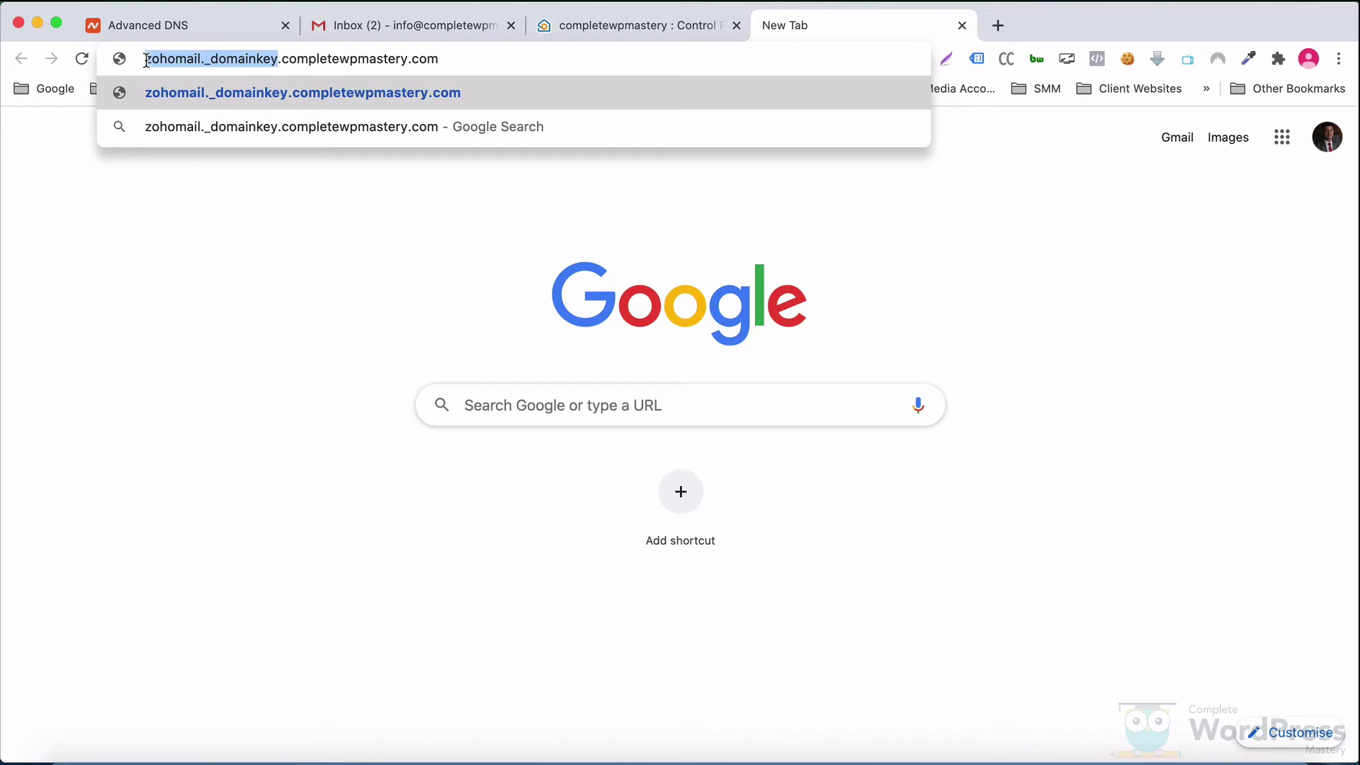
key("BackSpace")
key("super+w")
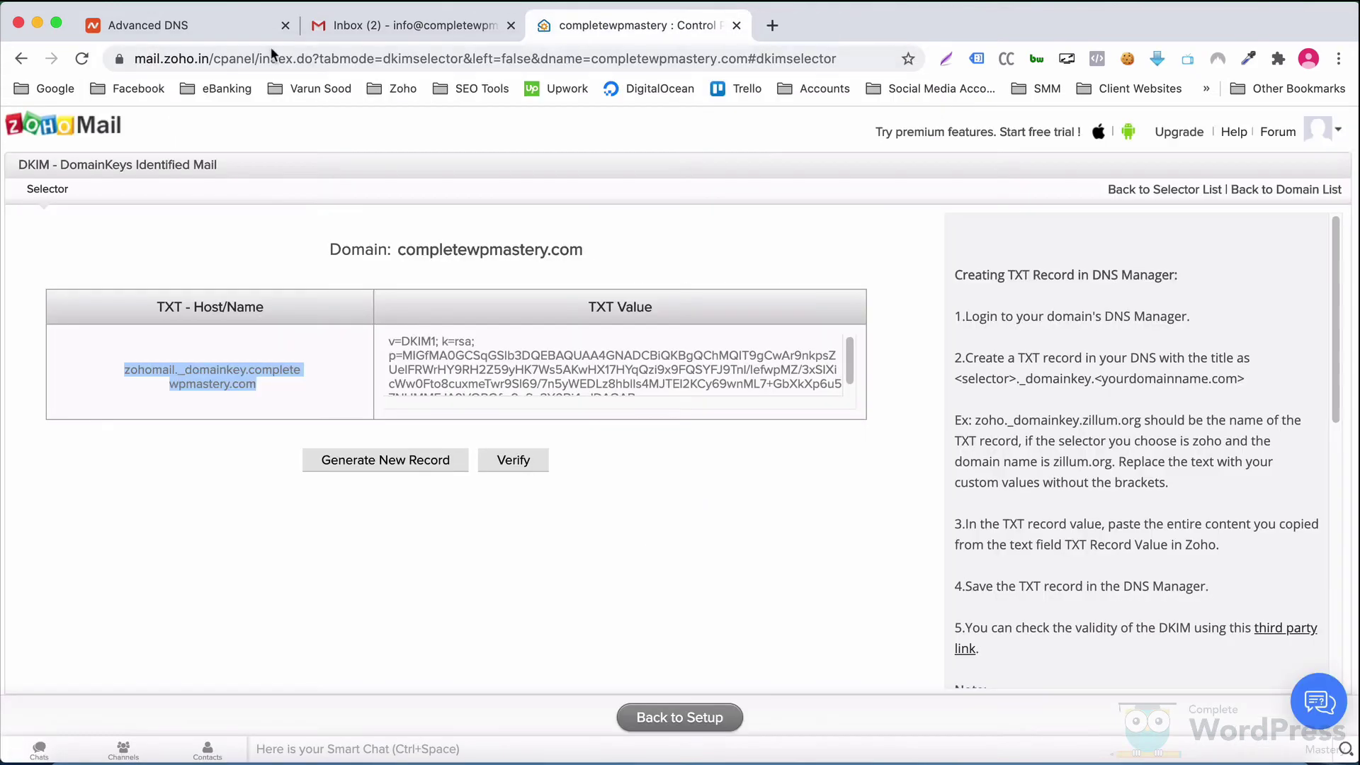
left_click(156, 31)
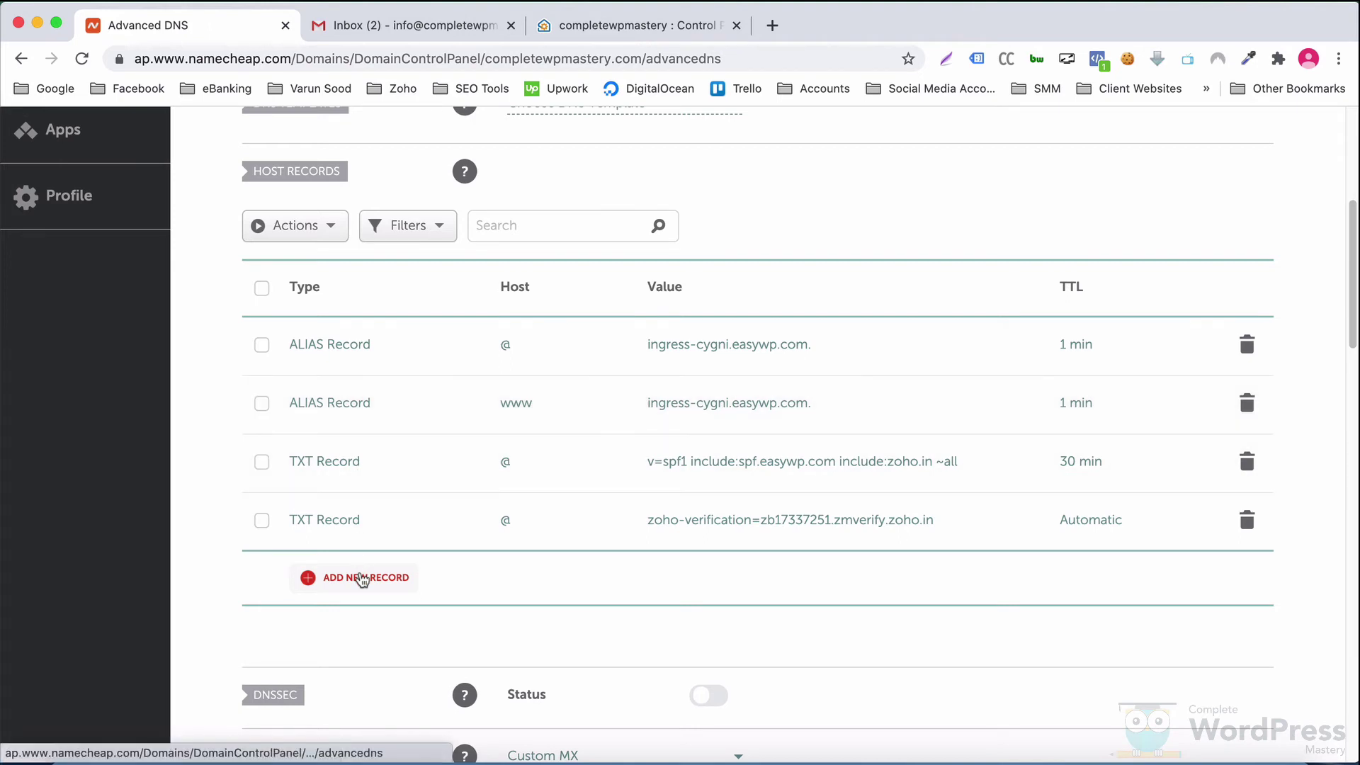
Add a new TXT record in Namecheap with host zohomail._domainkey.
left_click(362, 578)
scroll(359, 571, "down", 4)
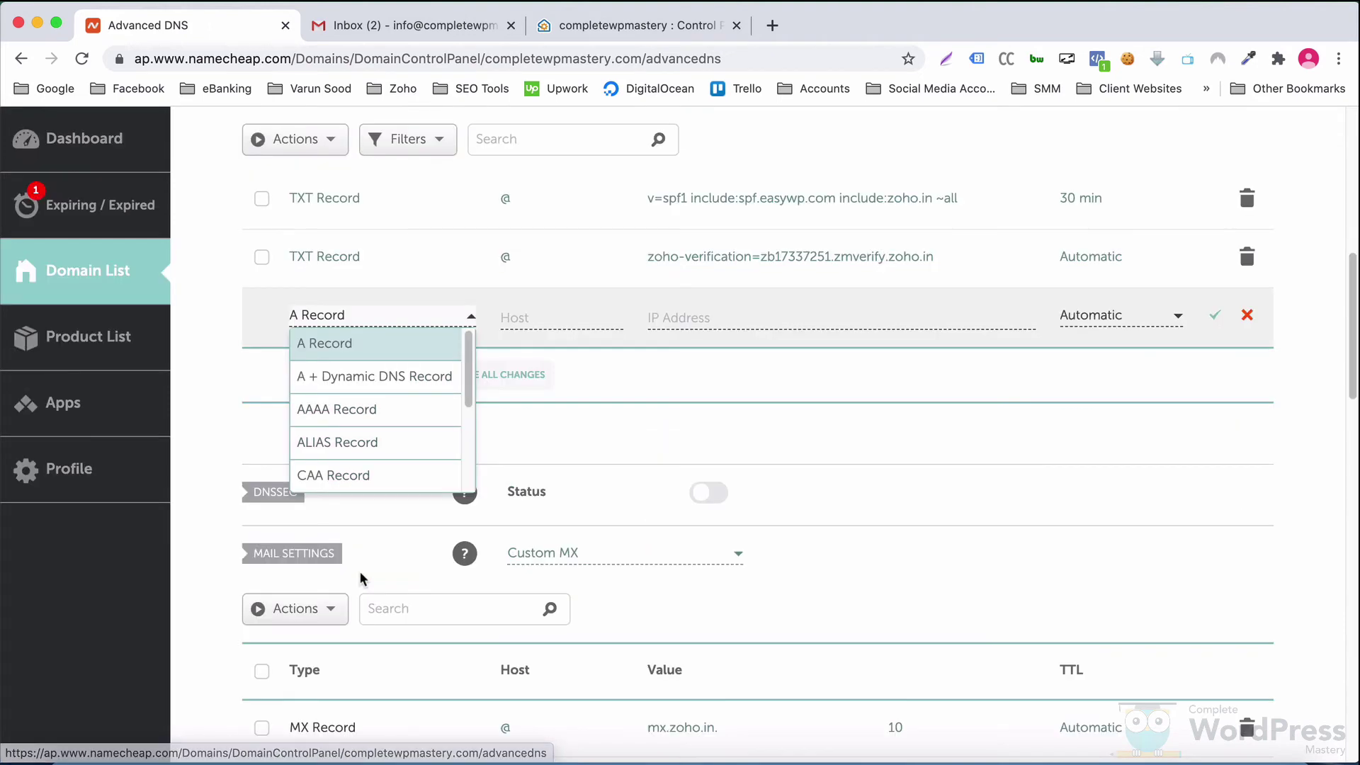
scroll(360, 439, "down", 2)
left_click(359, 439)
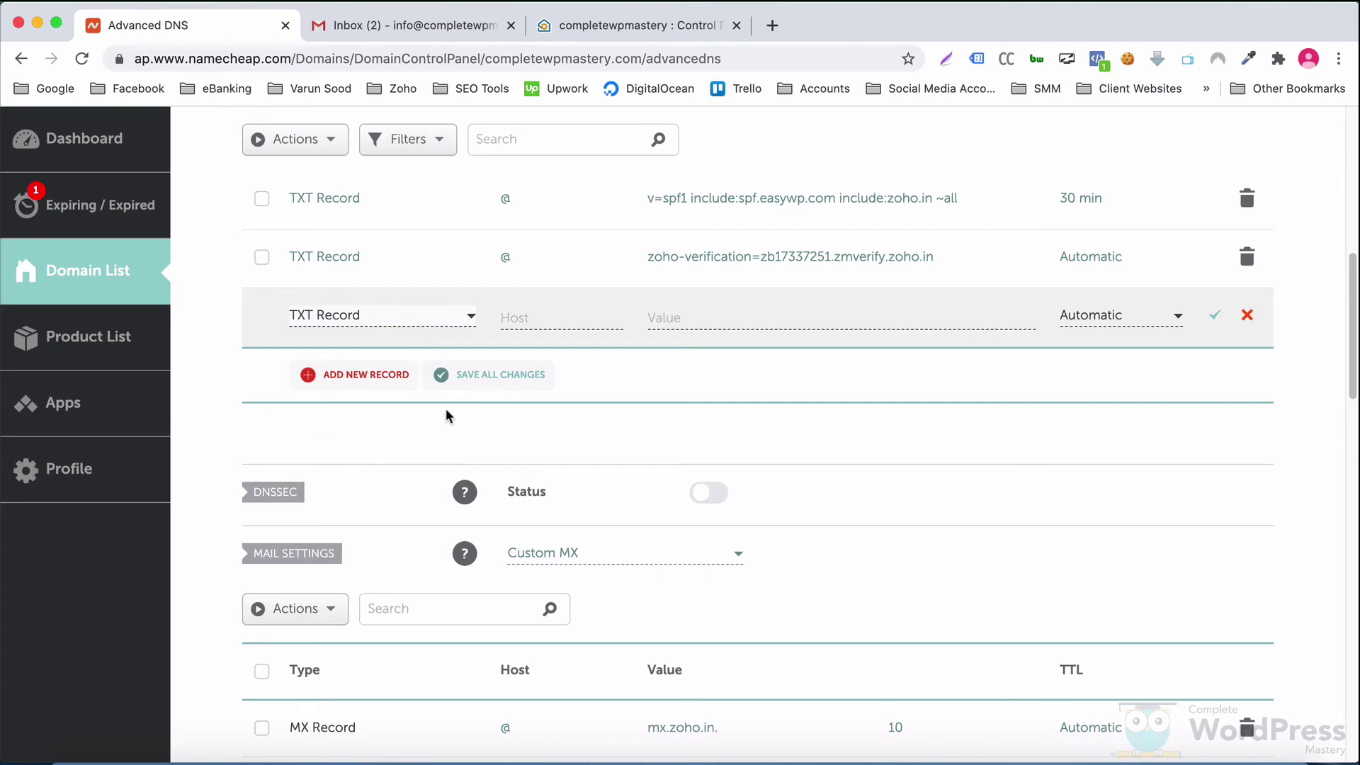
left_click(516, 323)
key("super+v")
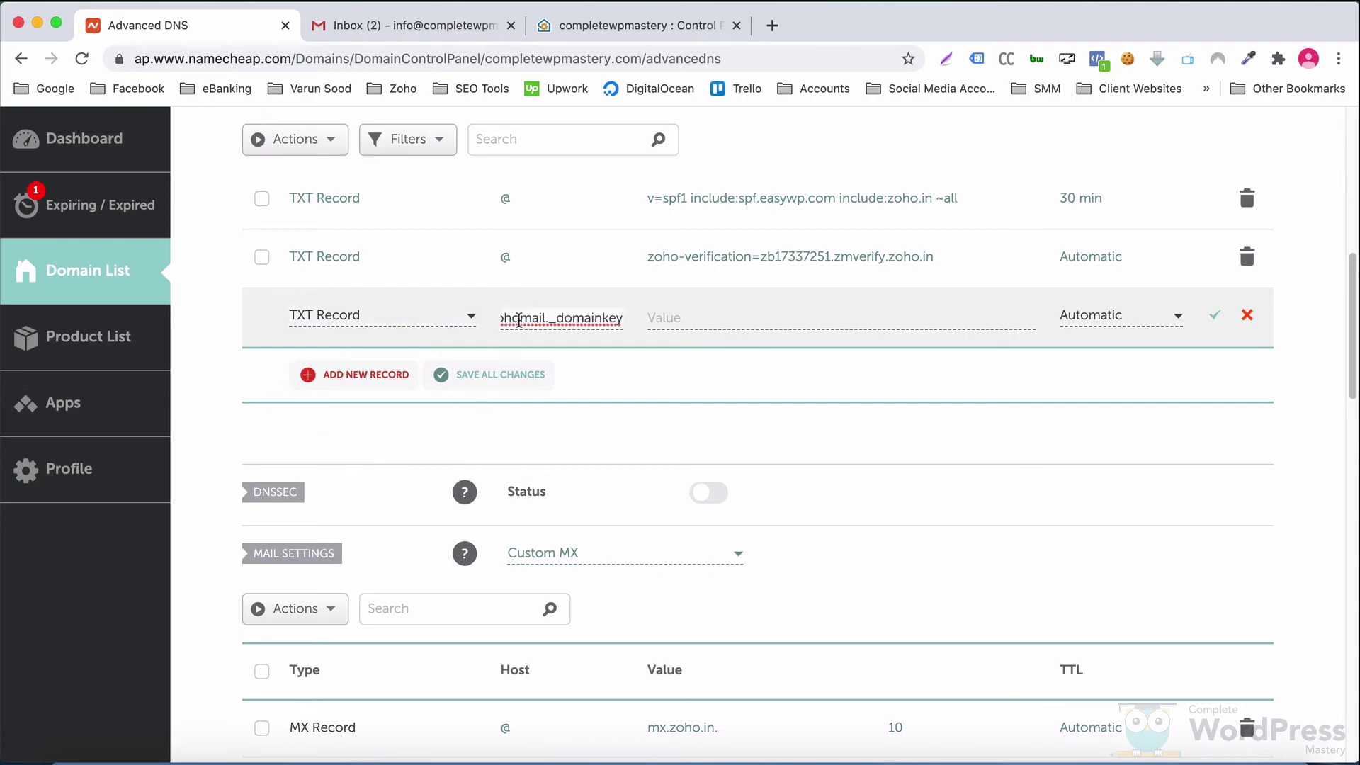
Copy Zoho's v=DKIM1 key into the TXT record's value and save it.
left_click(589, 31)
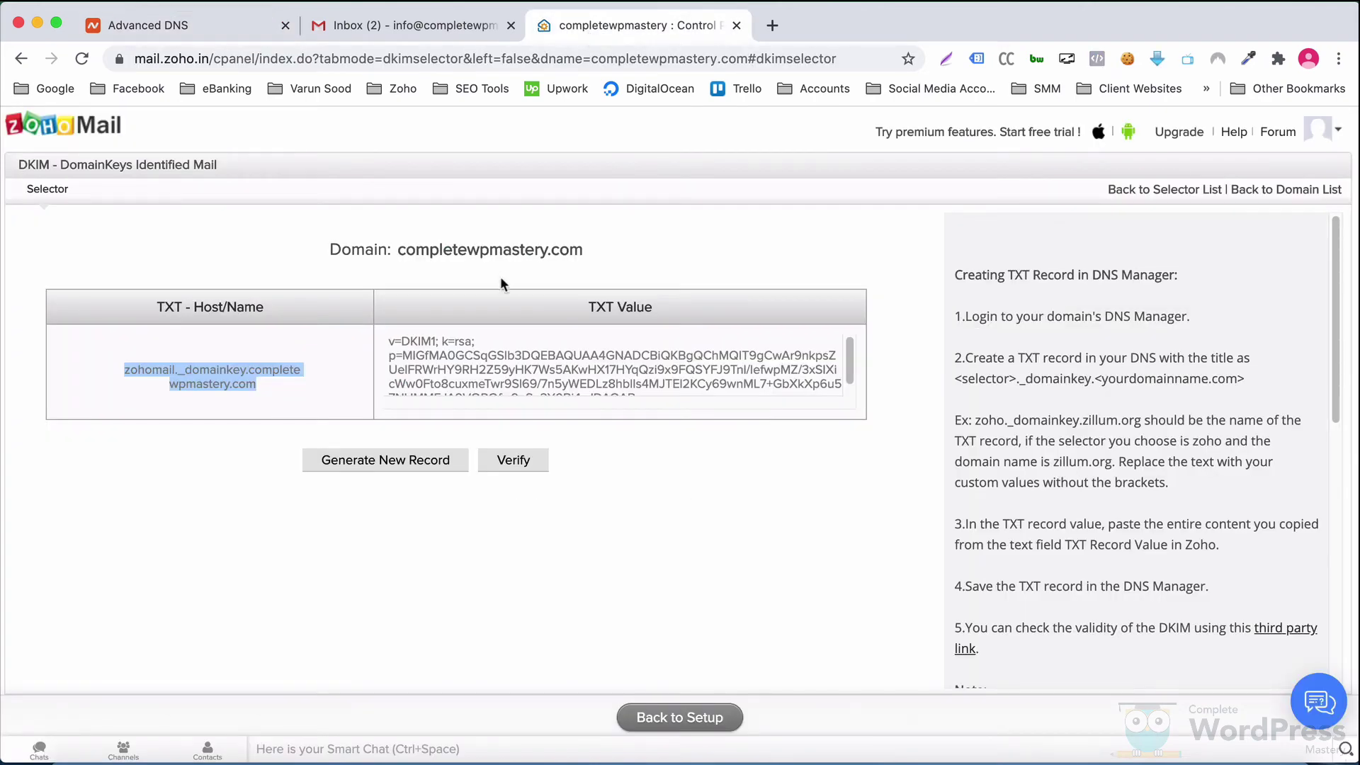
left_click(473, 352)
right_click(474, 352)
left_click(507, 392)
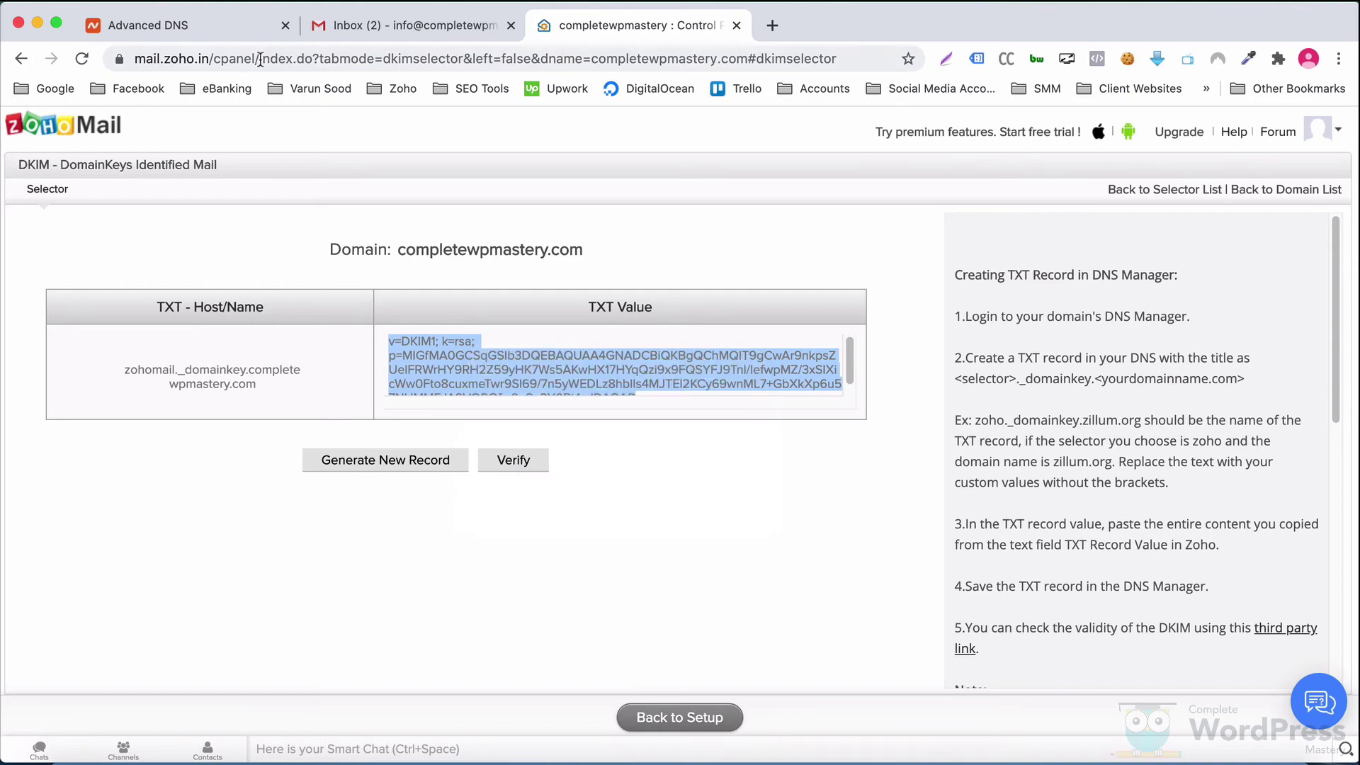
left_click(244, 40)
left_click(692, 321)
right_click(693, 319)
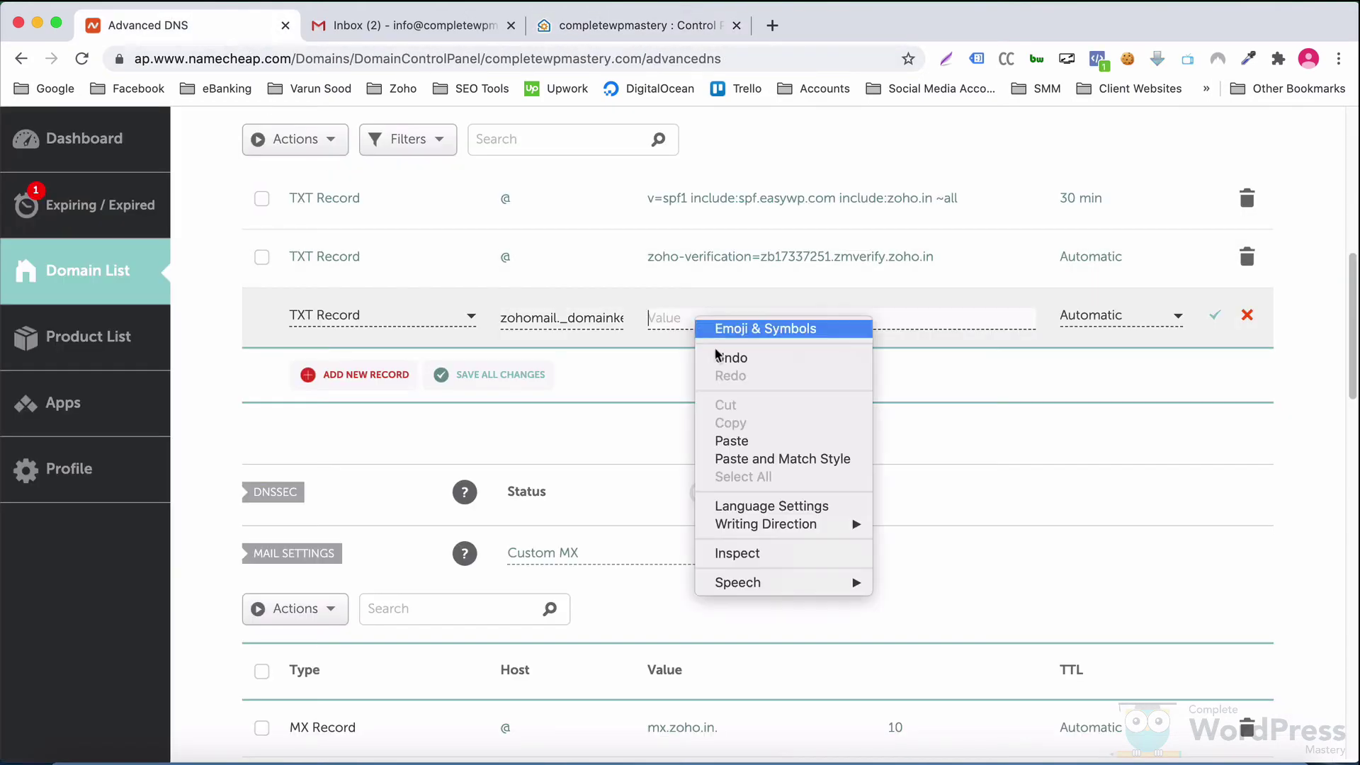
left_click(731, 441)
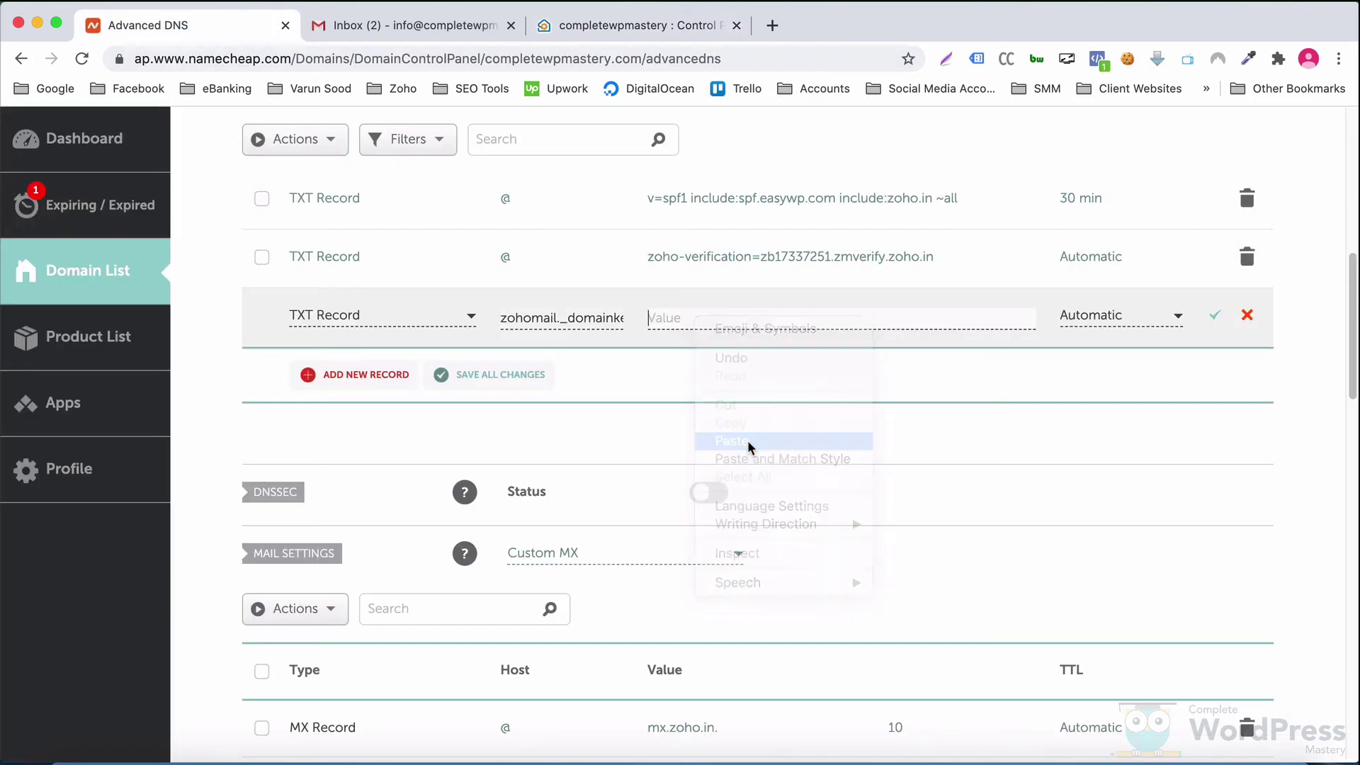
left_click_drag(532, 318, 592, 320)
left_click(593, 321)
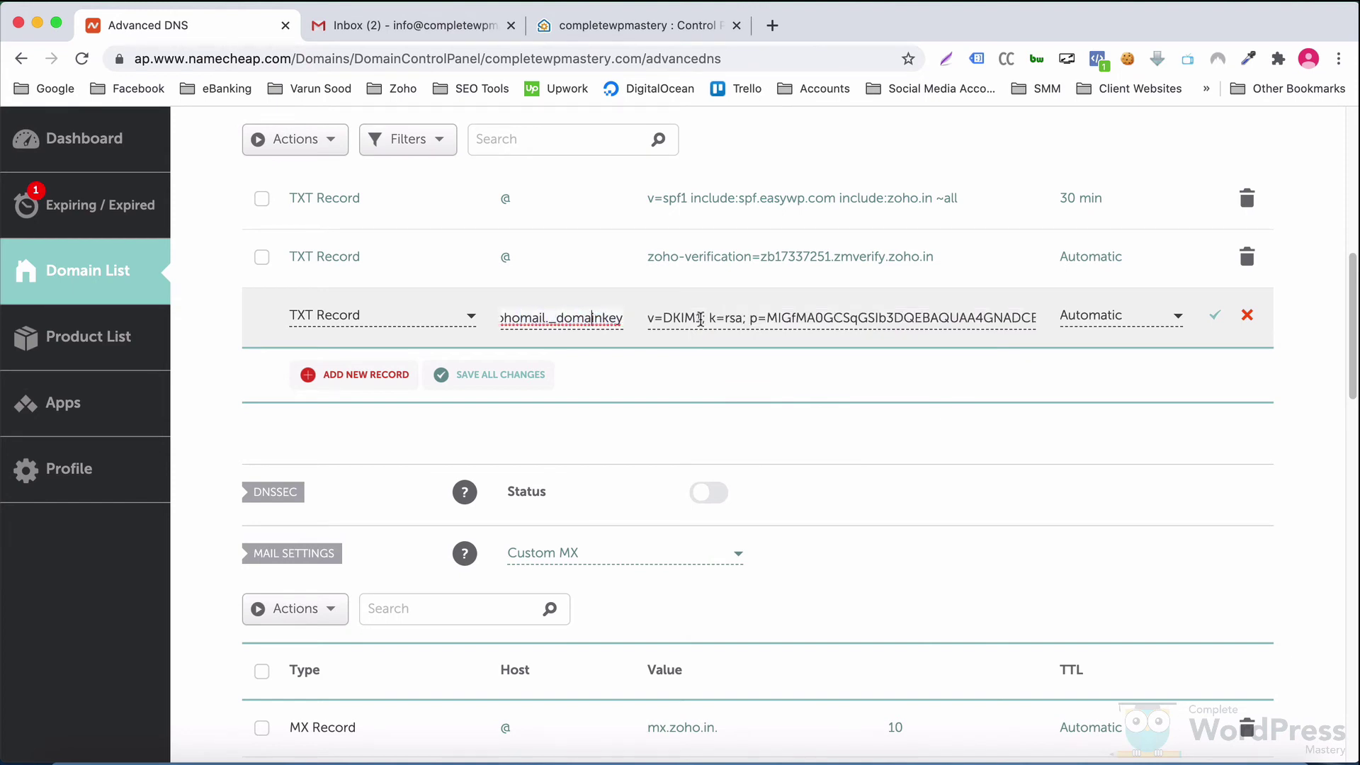
left_click(1220, 322)
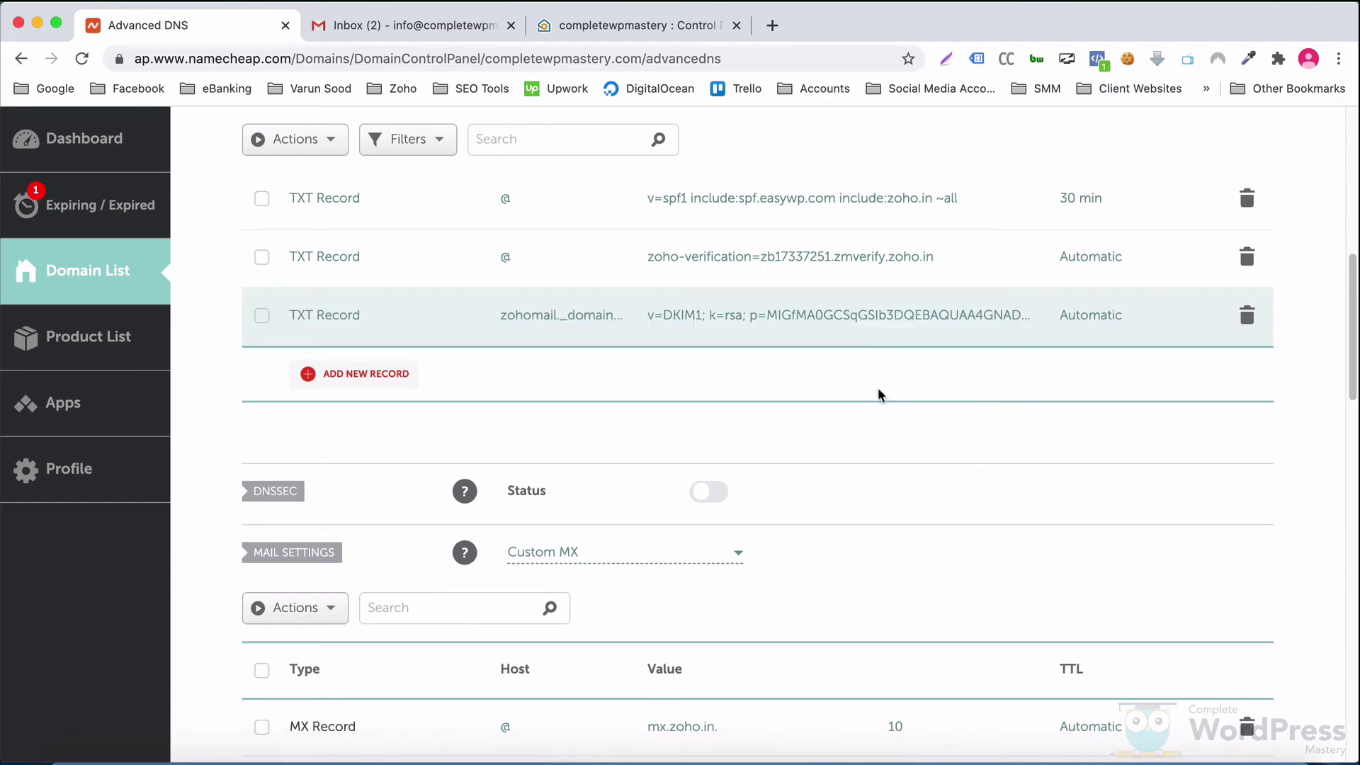
left_click(648, 25)
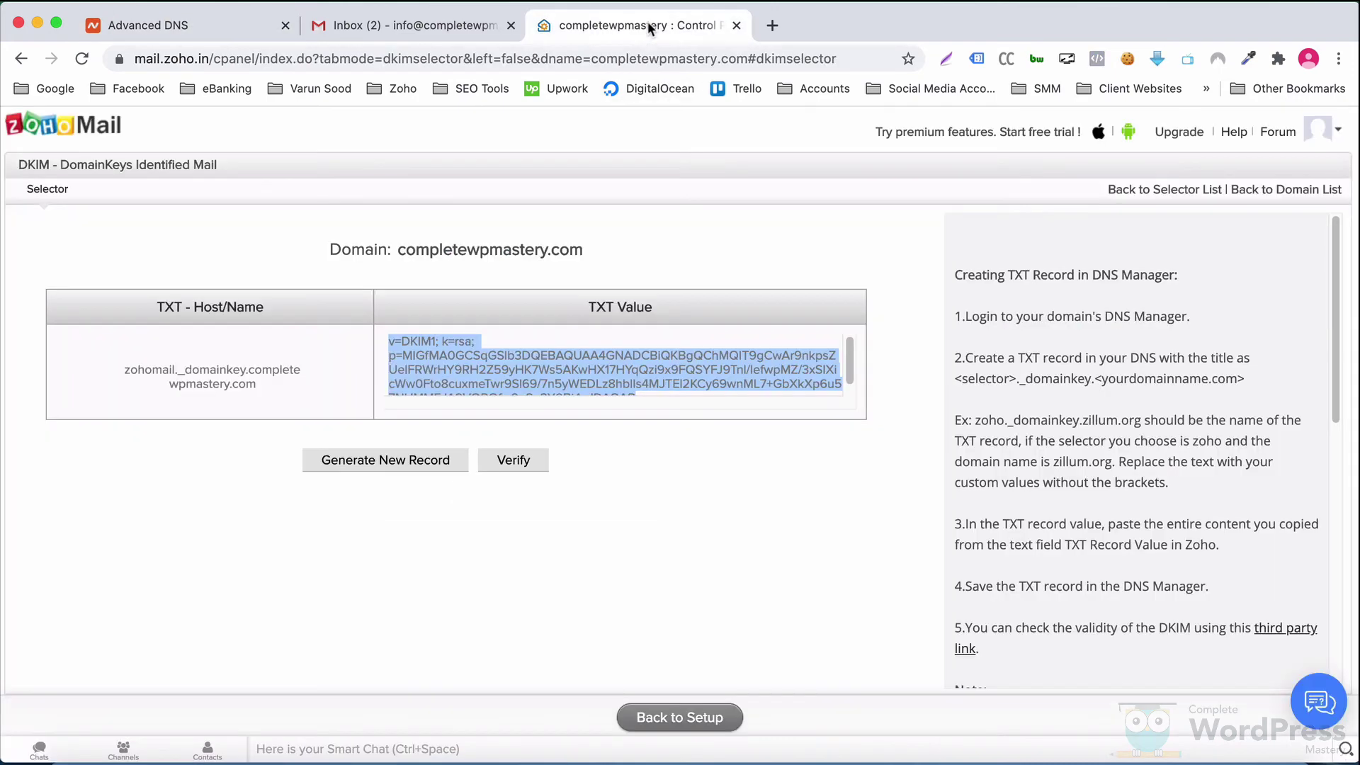
Attempt verifying the zohomail DKIM record, dismiss the propagation warning, and go back to setup.
left_click(514, 461)
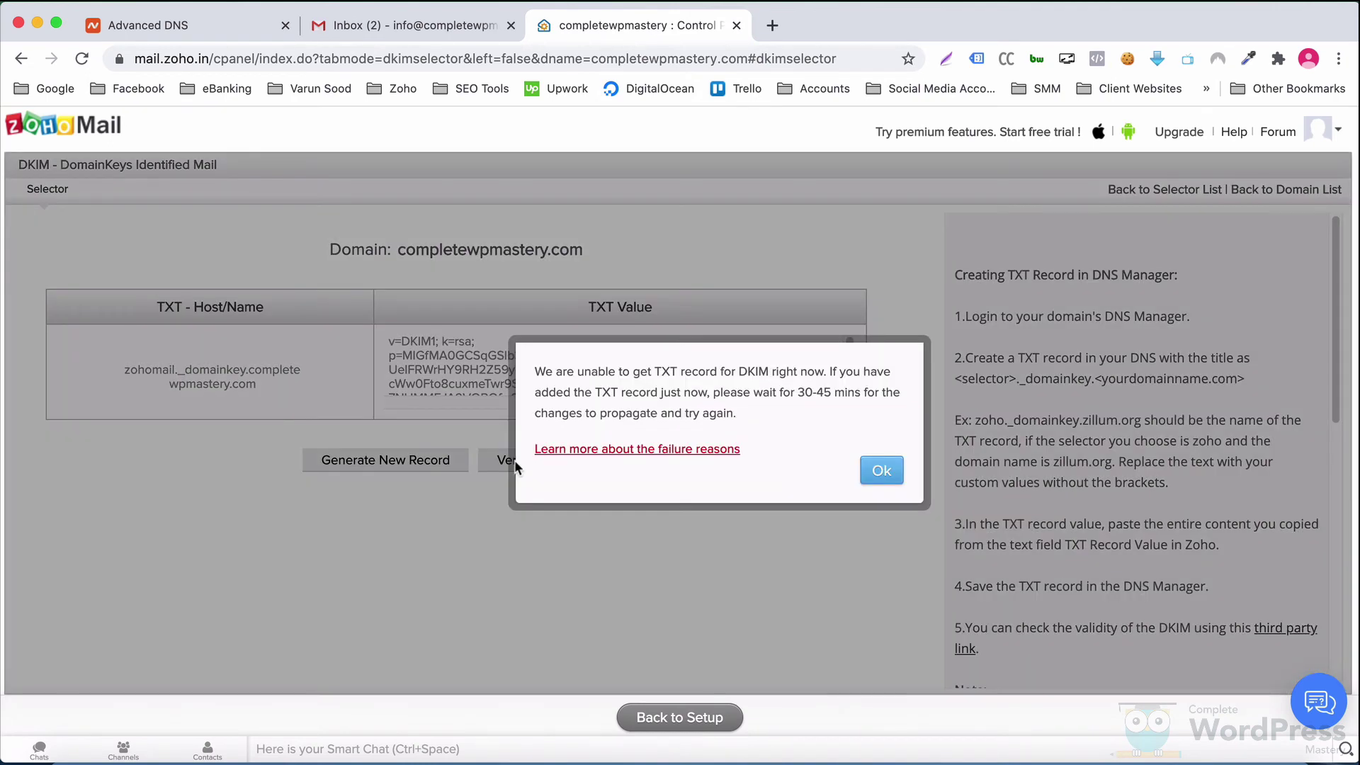
left_click(891, 474)
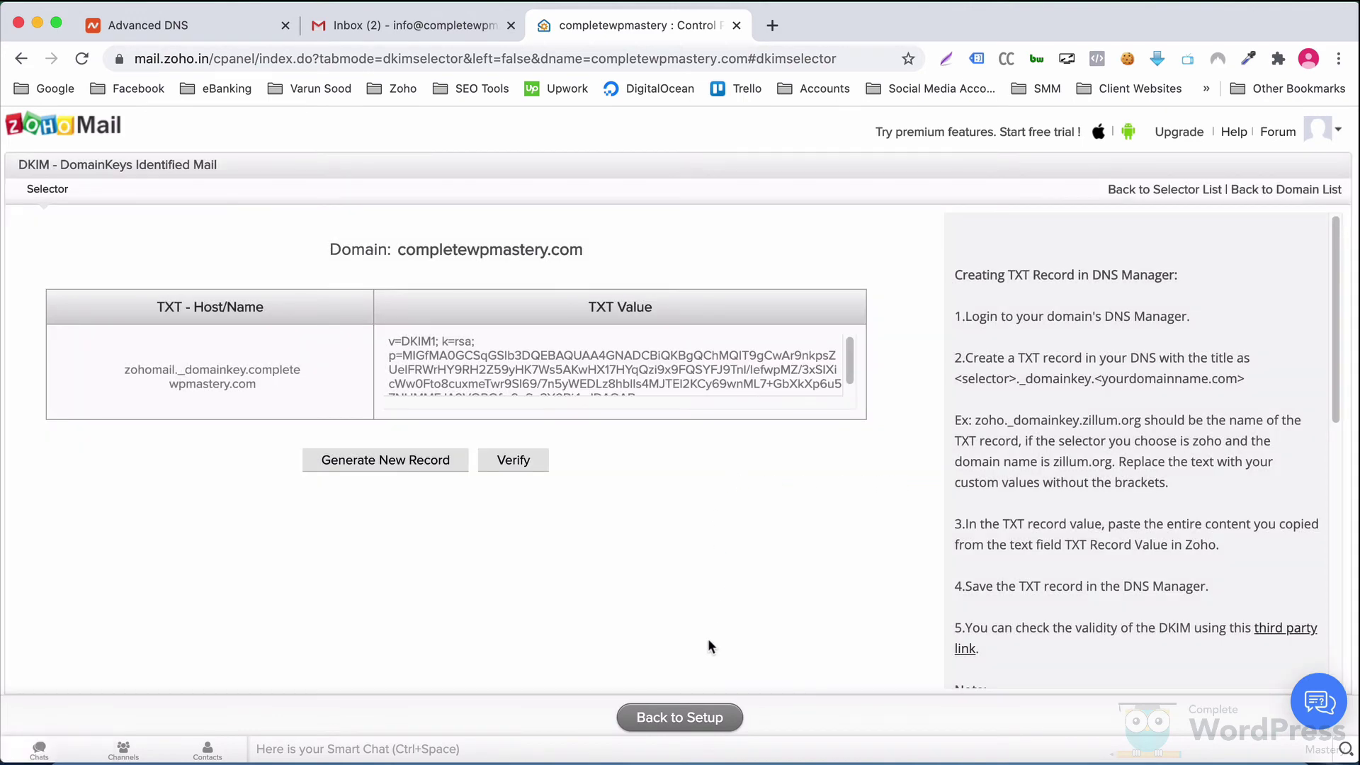
left_click(698, 719)
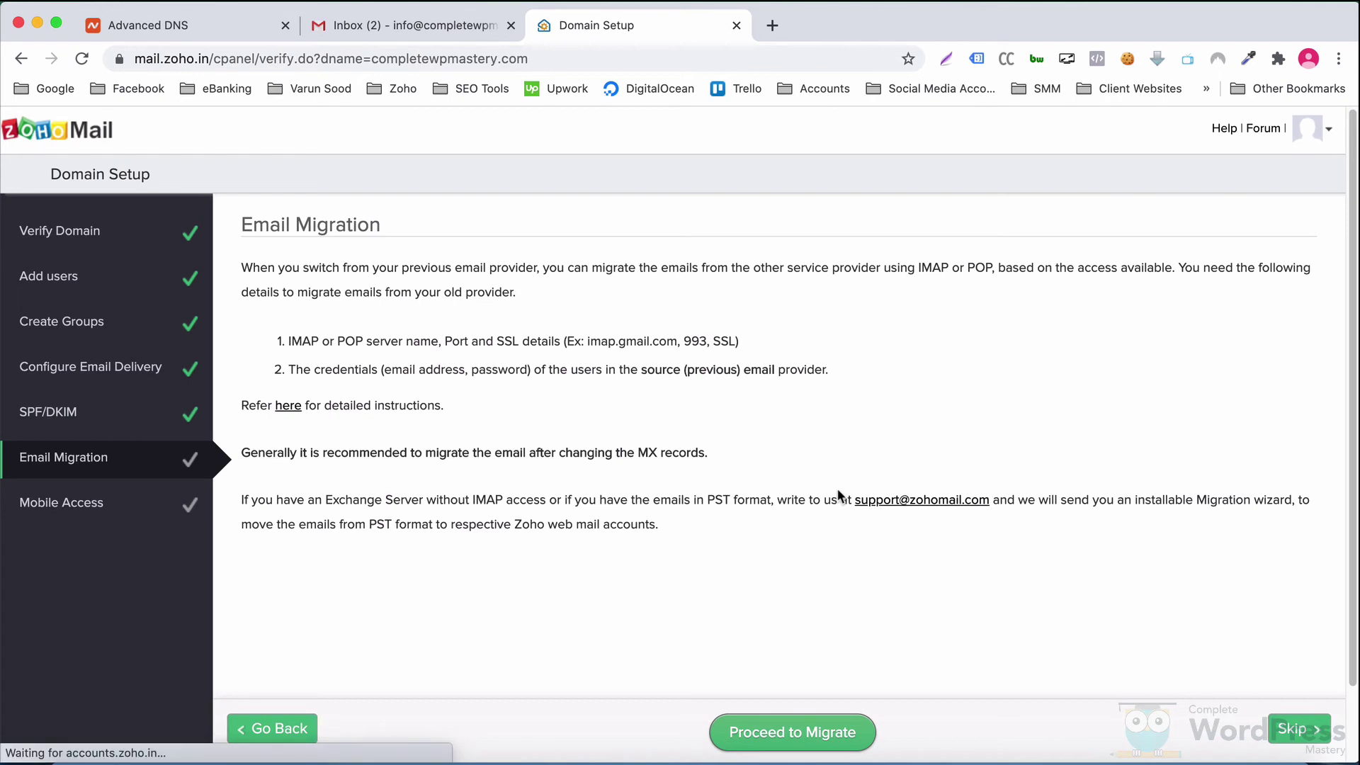
Skip Email Migration and Mobile Access, then proceed into the ZohoMail inbox.
left_click(1315, 730)
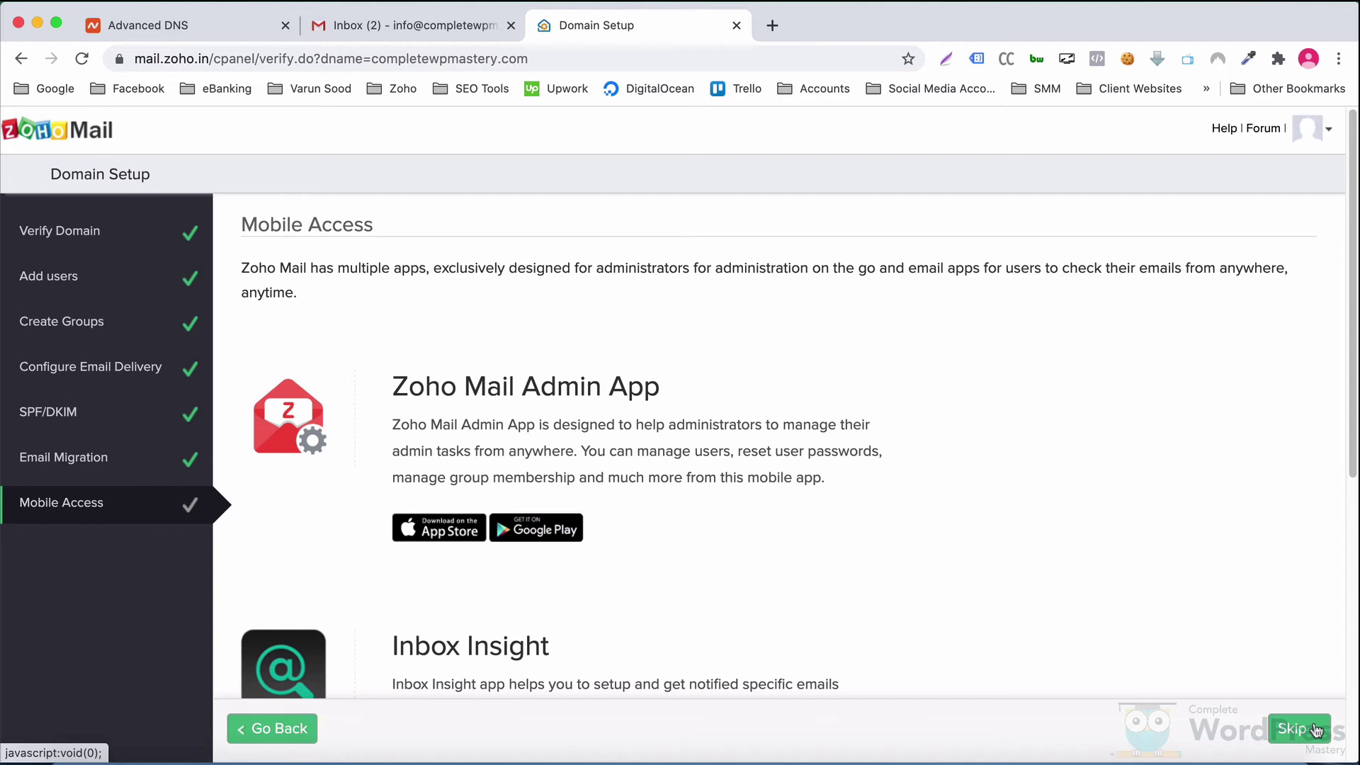
left_click(1315, 730)
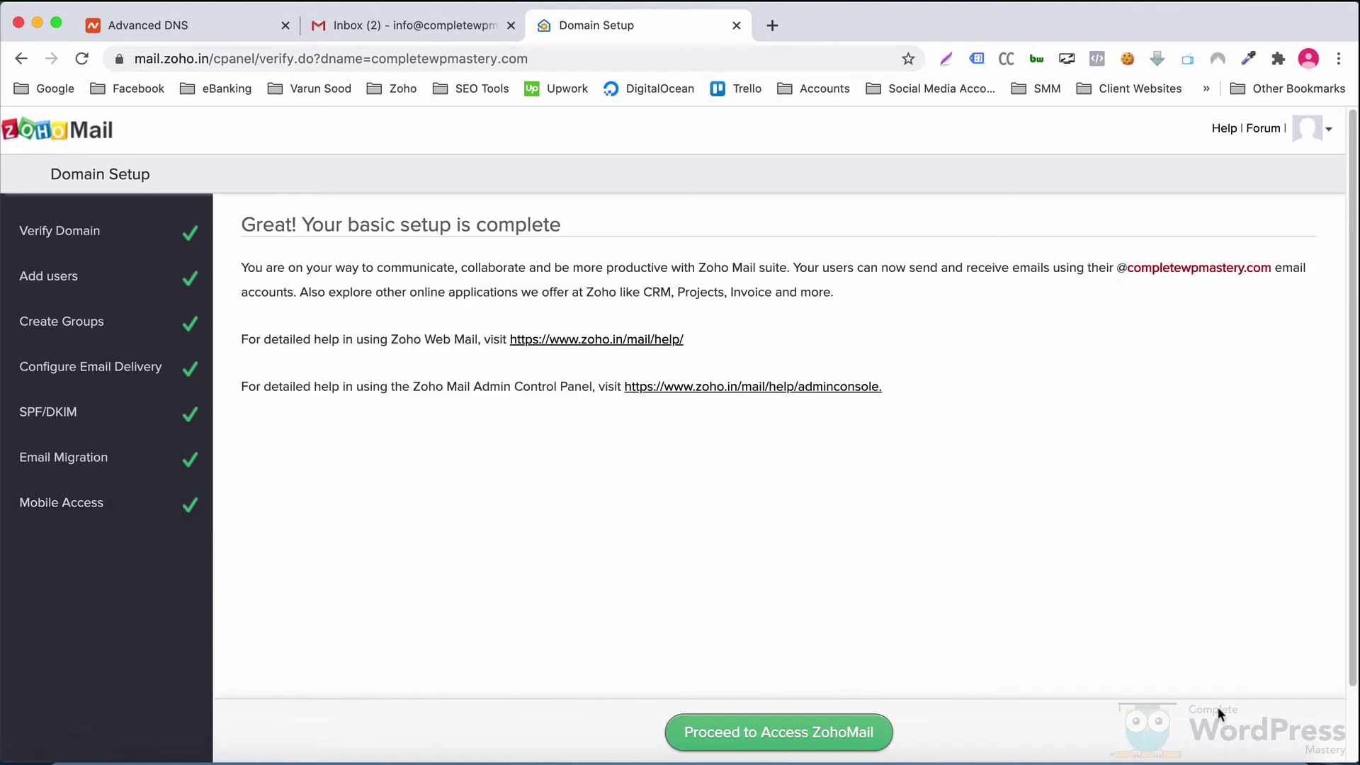
left_click(784, 732)
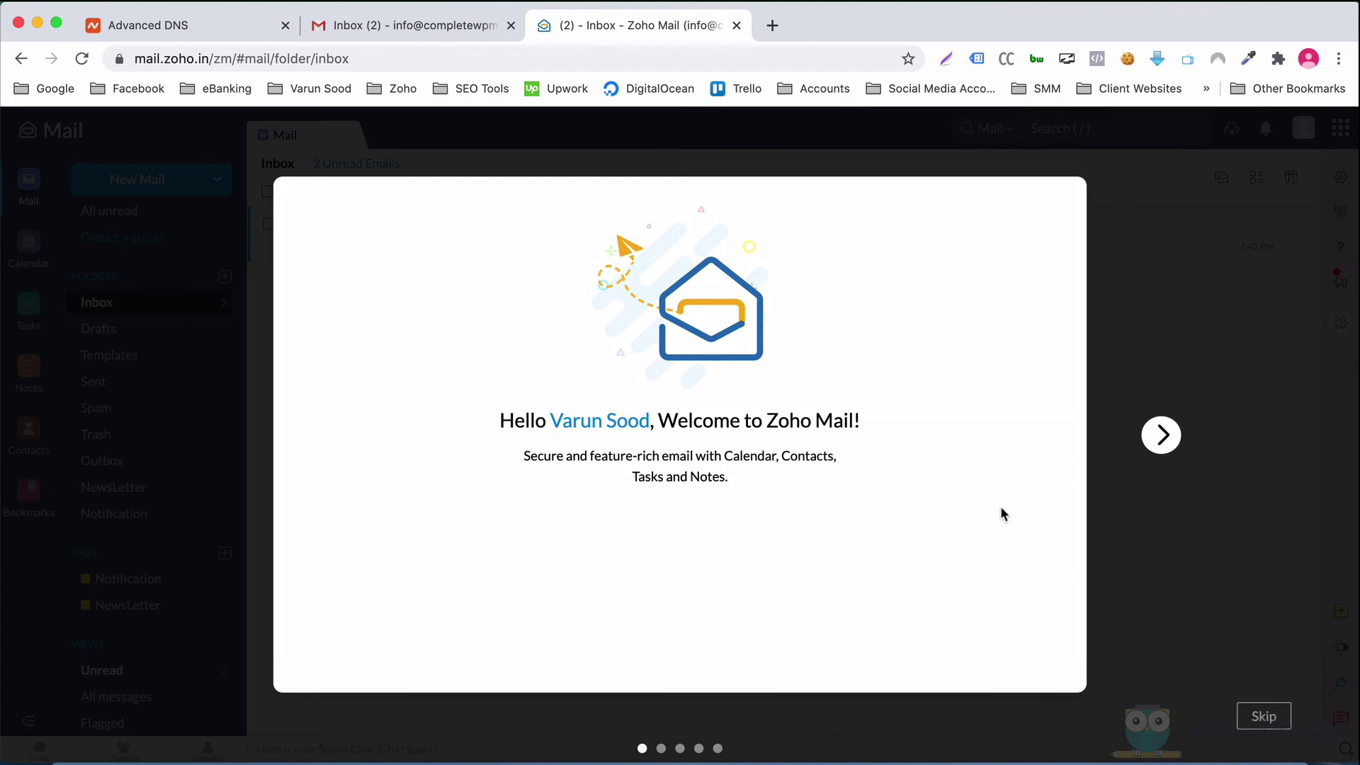
Skip the welcome tour and open Control Panel from the profile avatar.
left_click(1274, 716)
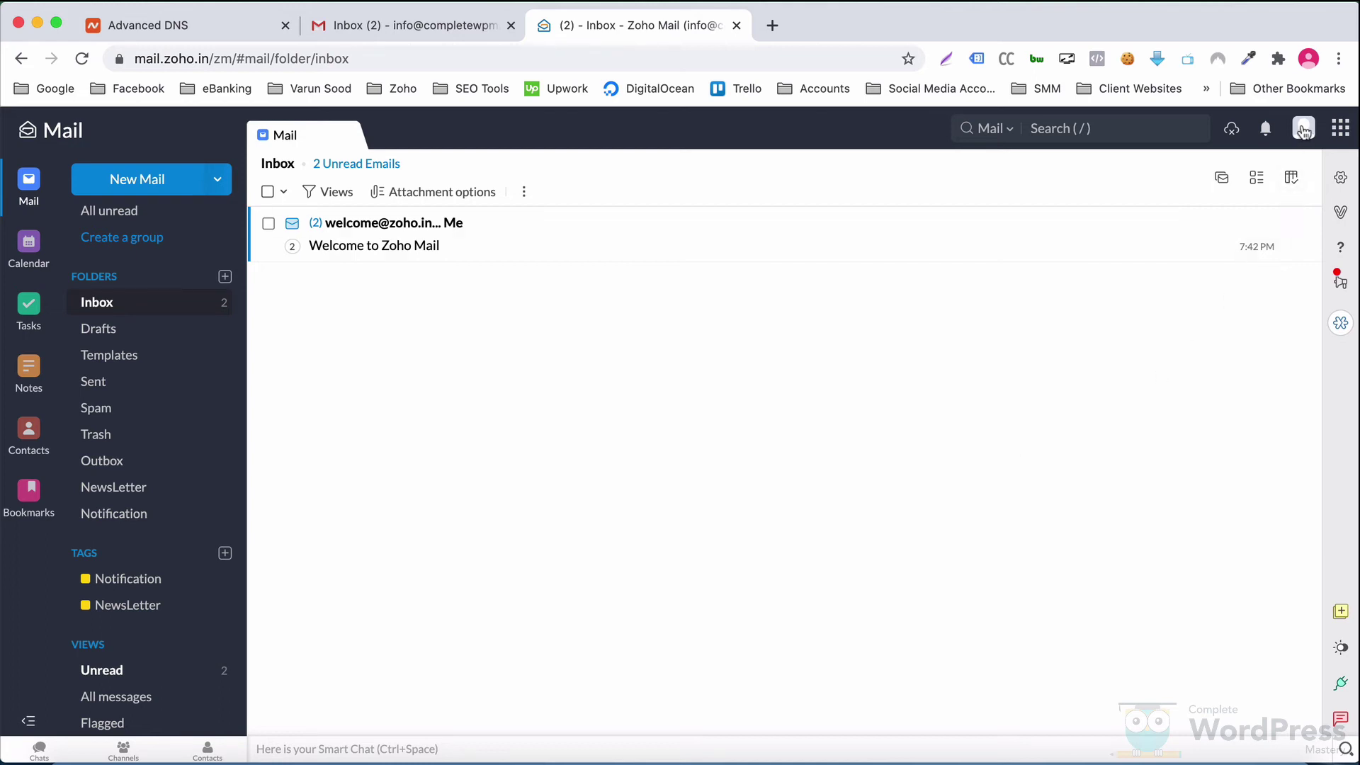
left_click(1304, 129)
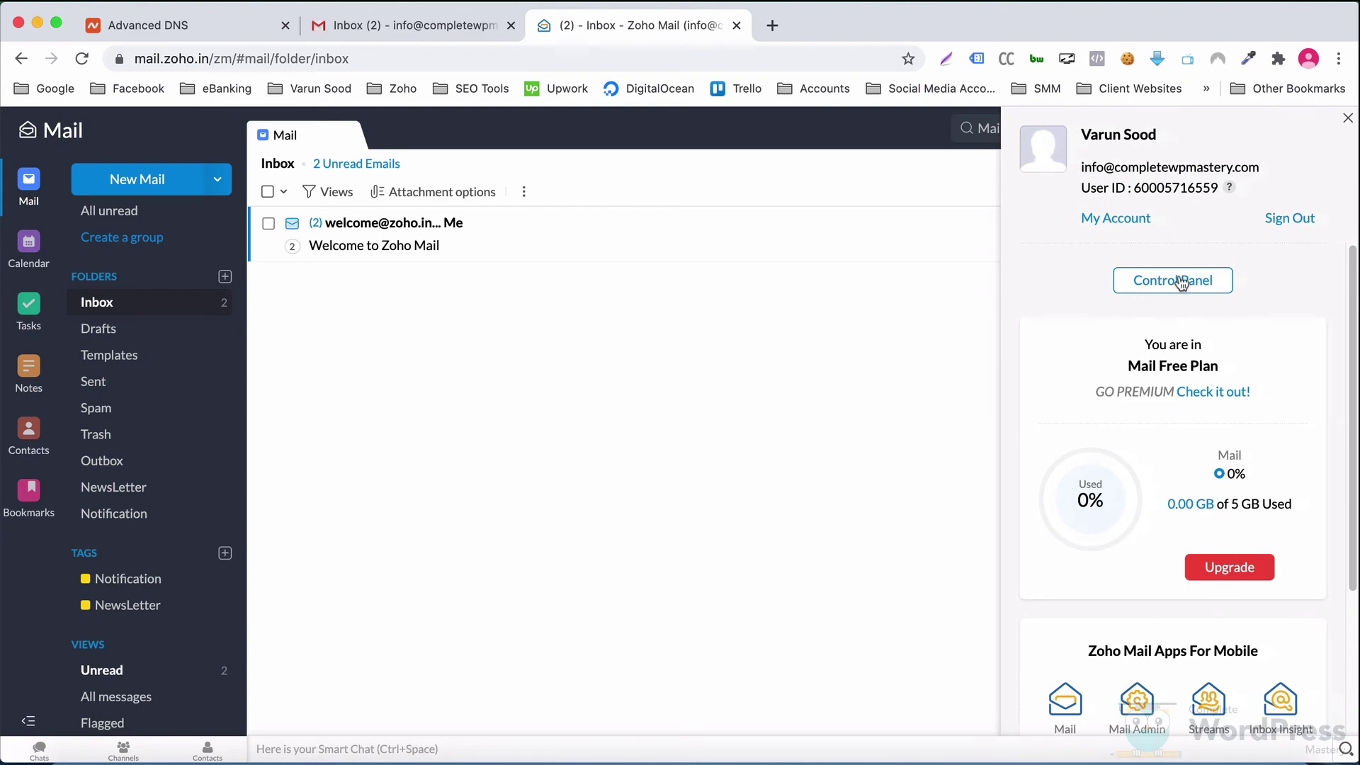
left_click(1179, 282)
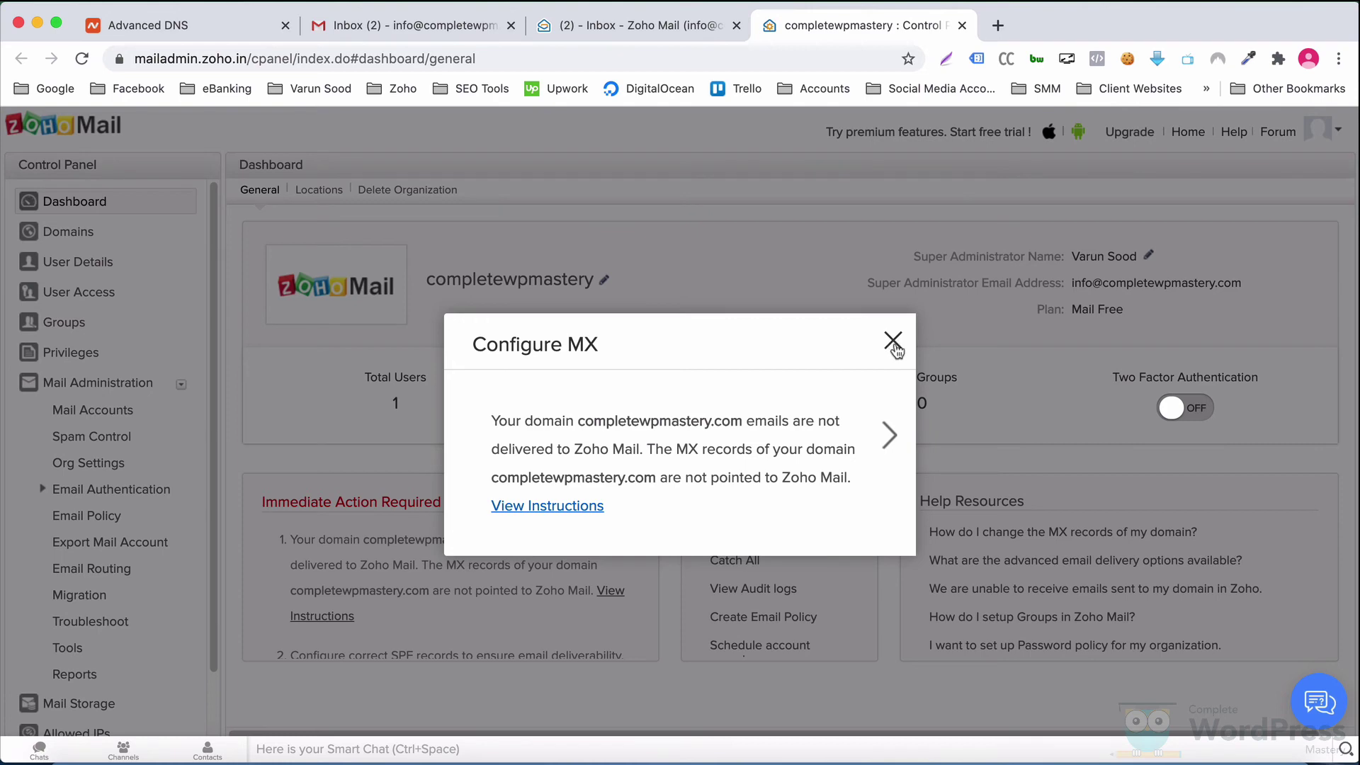
Confirm in the Domains list that completewpmastery.com shows verification, MX, SPF and DKIM passing, then go to Gmail.
left_click(893, 342)
left_click(77, 241)
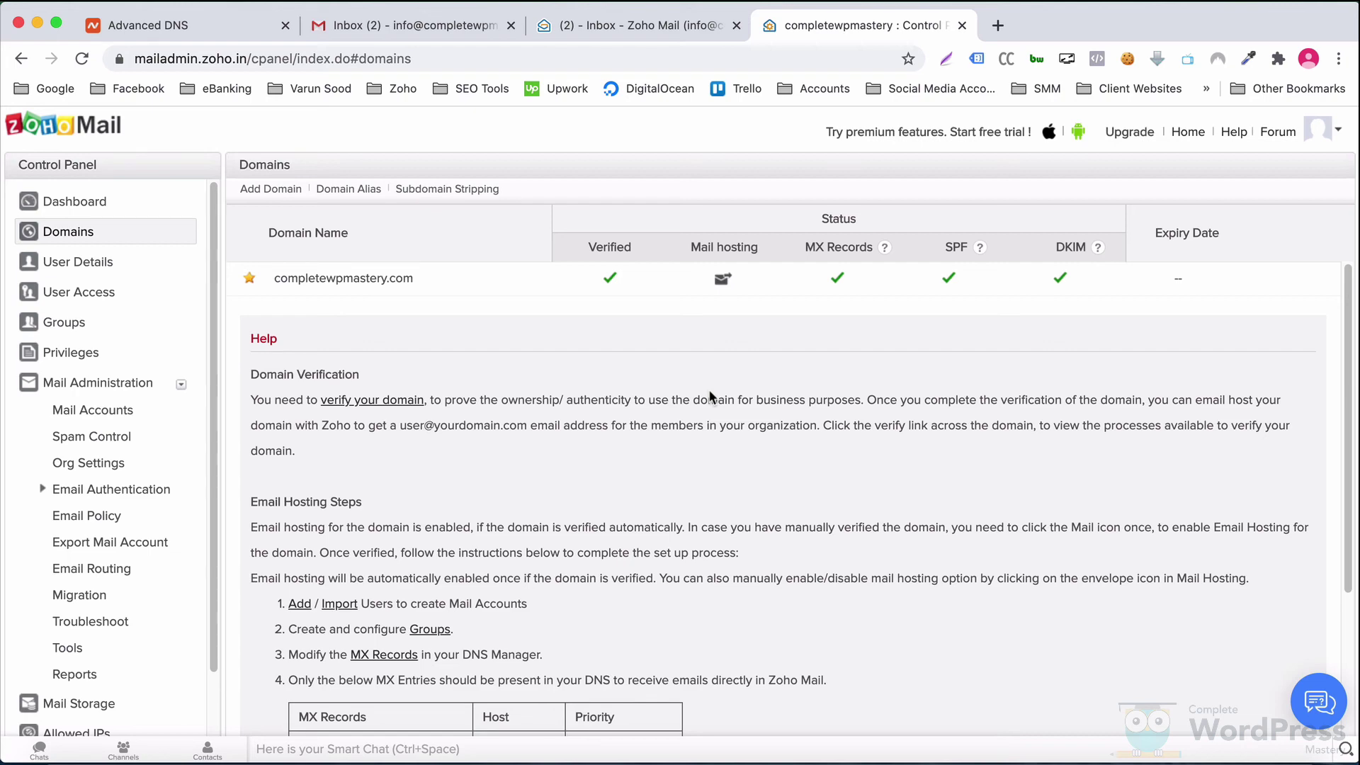
left_click(431, 29)
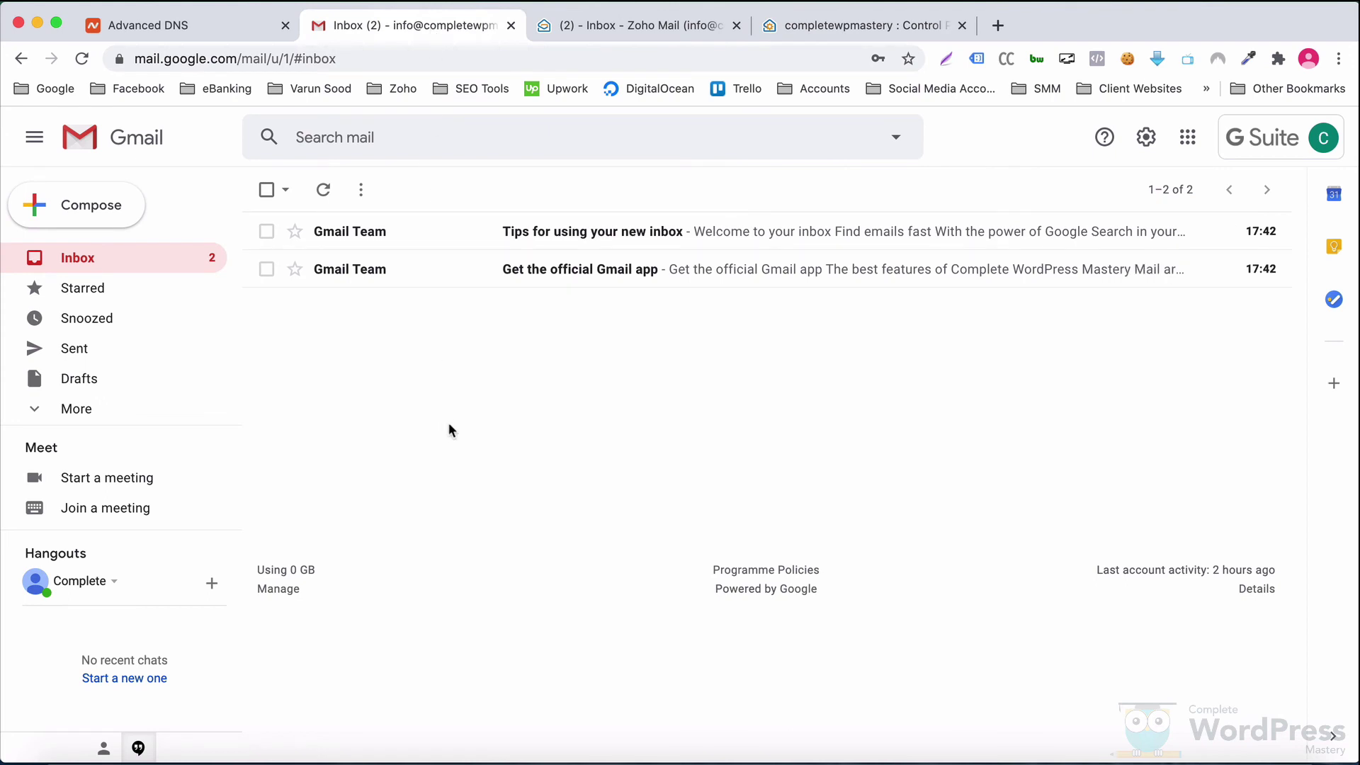
Bring up the other account's new Gmail message and paste the Zoho mailbox address as recipient.
left_click(643, 31)
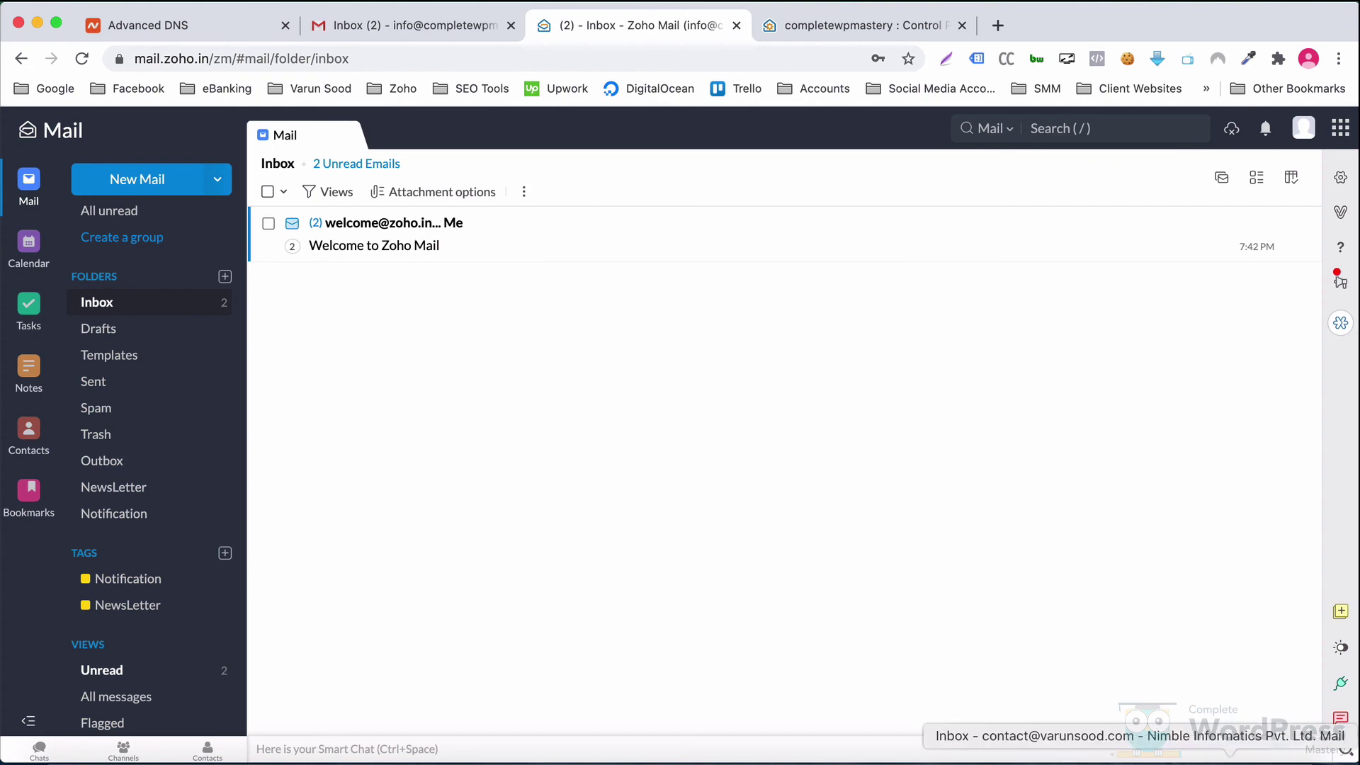
left_click(1141, 758)
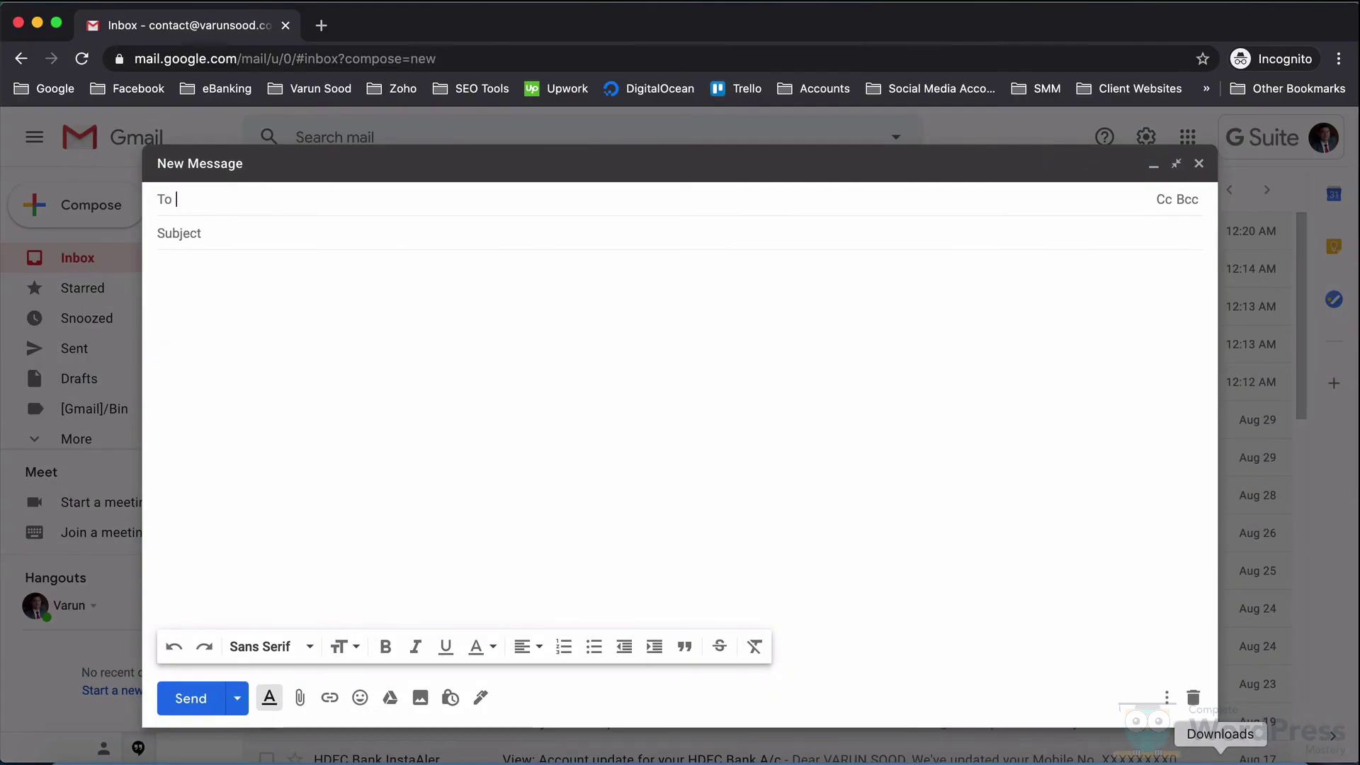
right_click(206, 205)
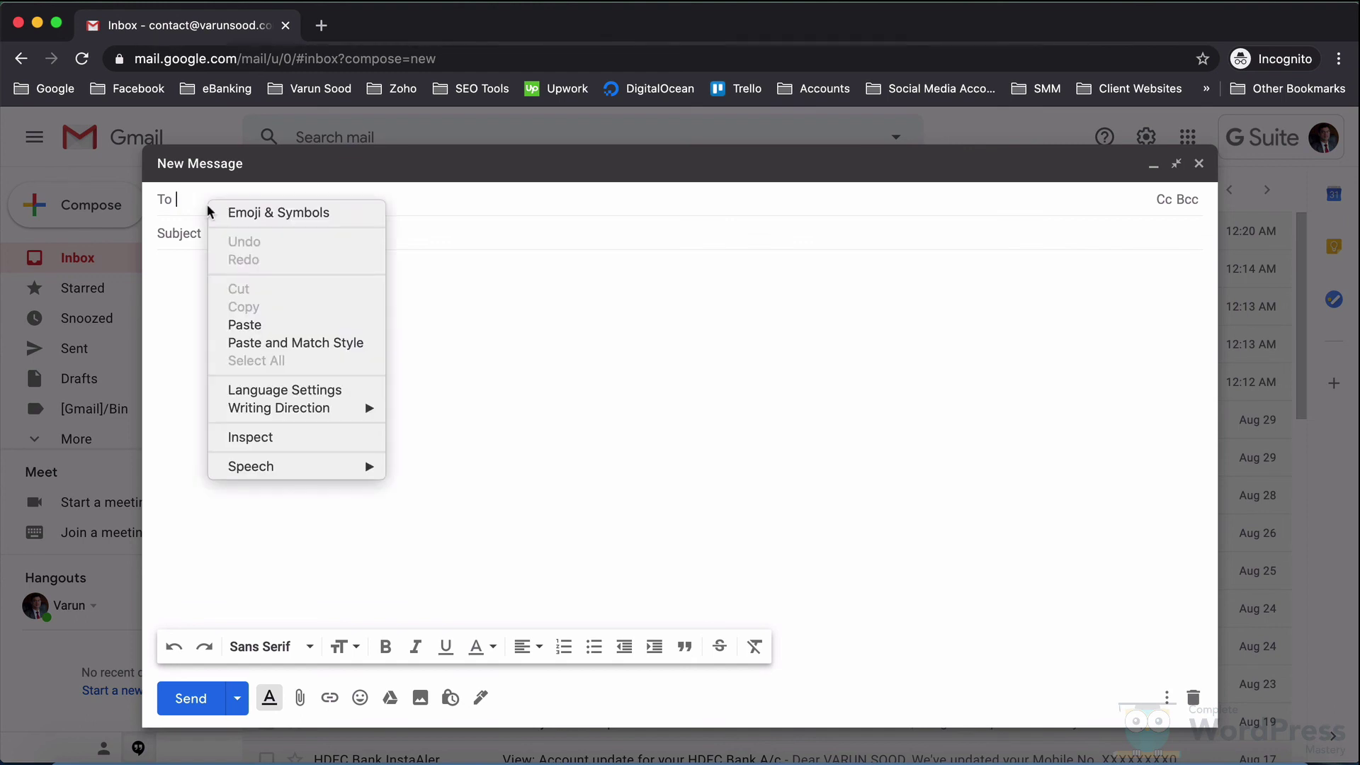
left_click(249, 324)
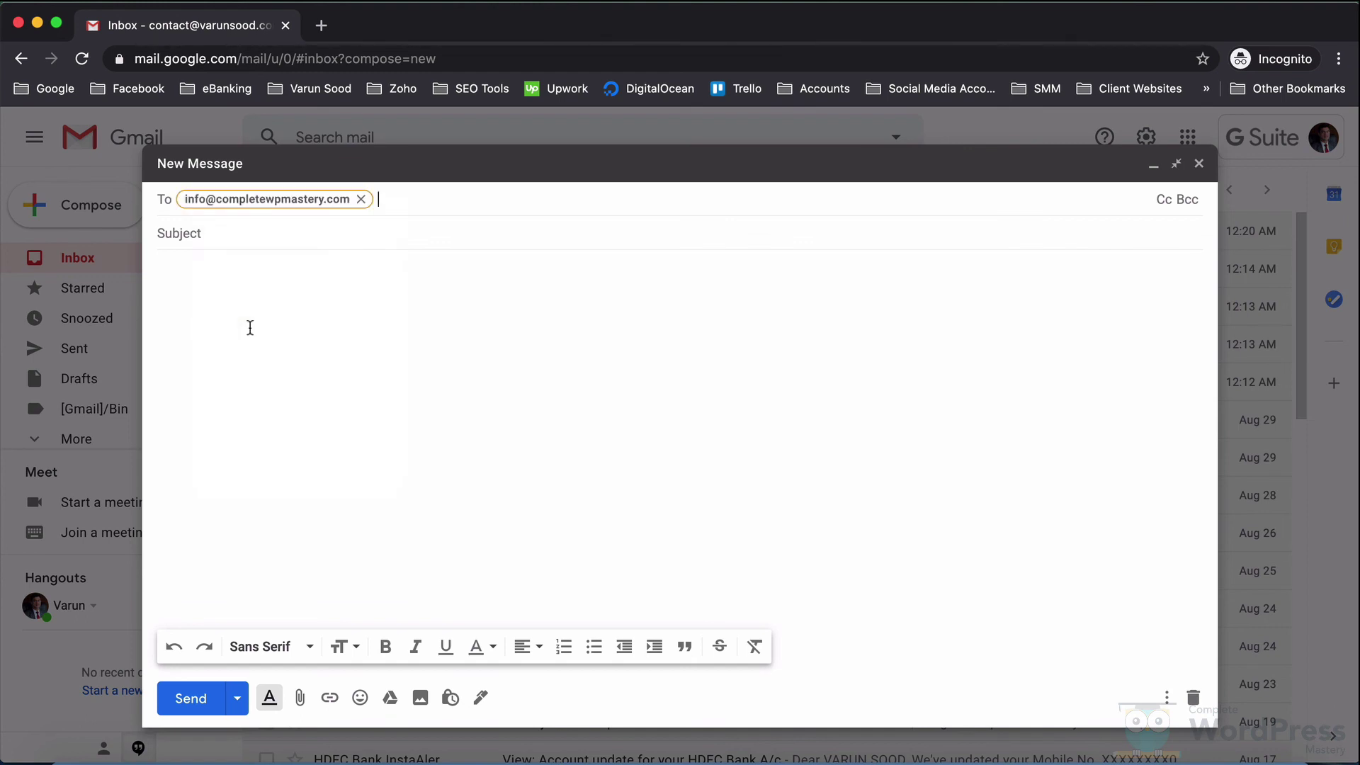
Send it with subject 'Test' and body 'This email should go to Zoho Mail.'.
left_click(247, 242)
type("Test")
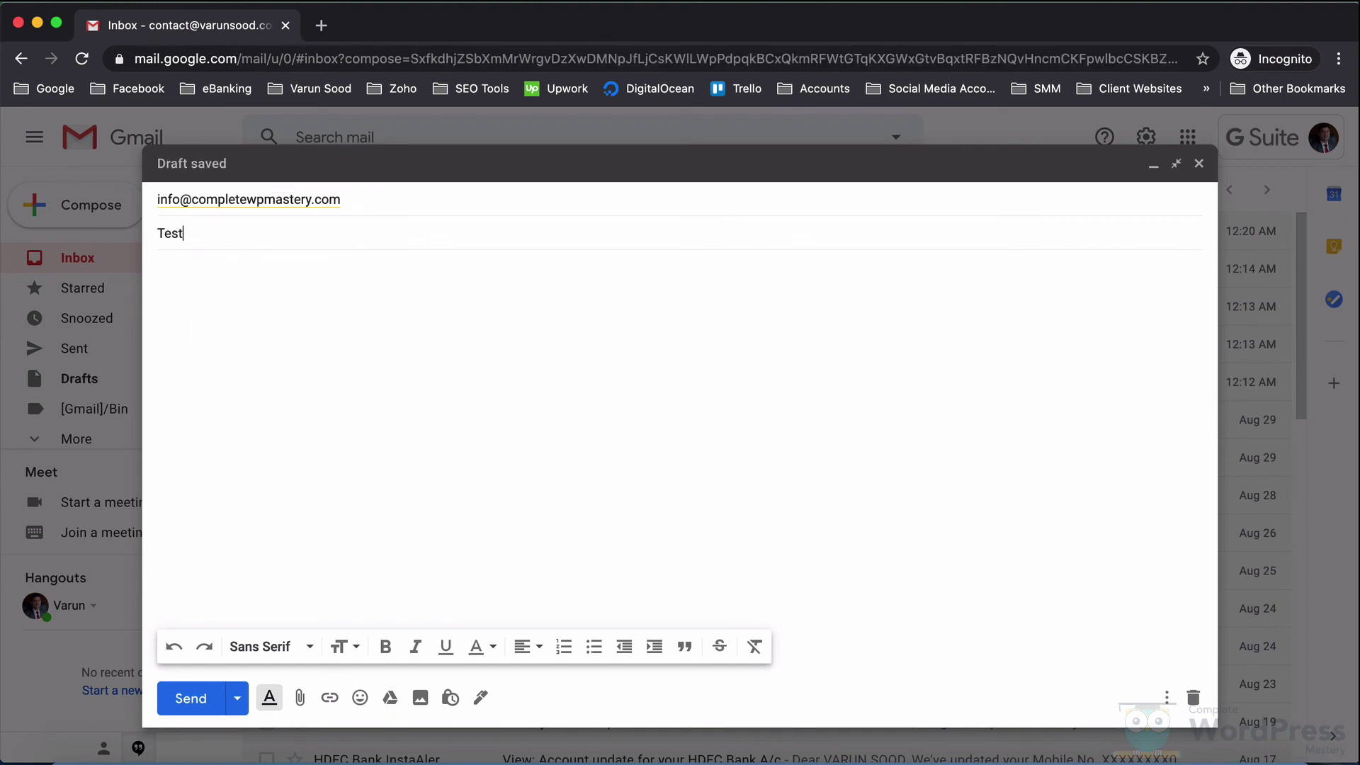
key("Tab")
type("This email should ")
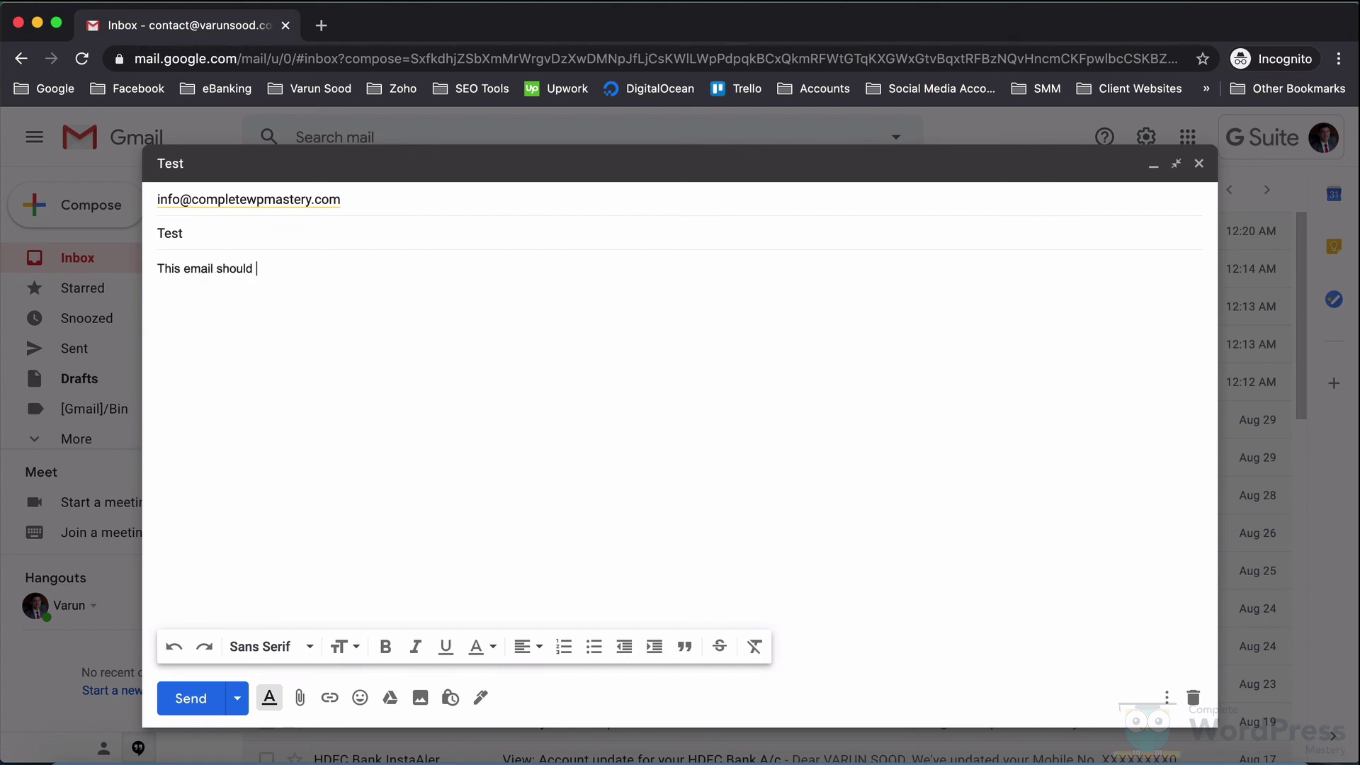
type("go to Zoho Mail.")
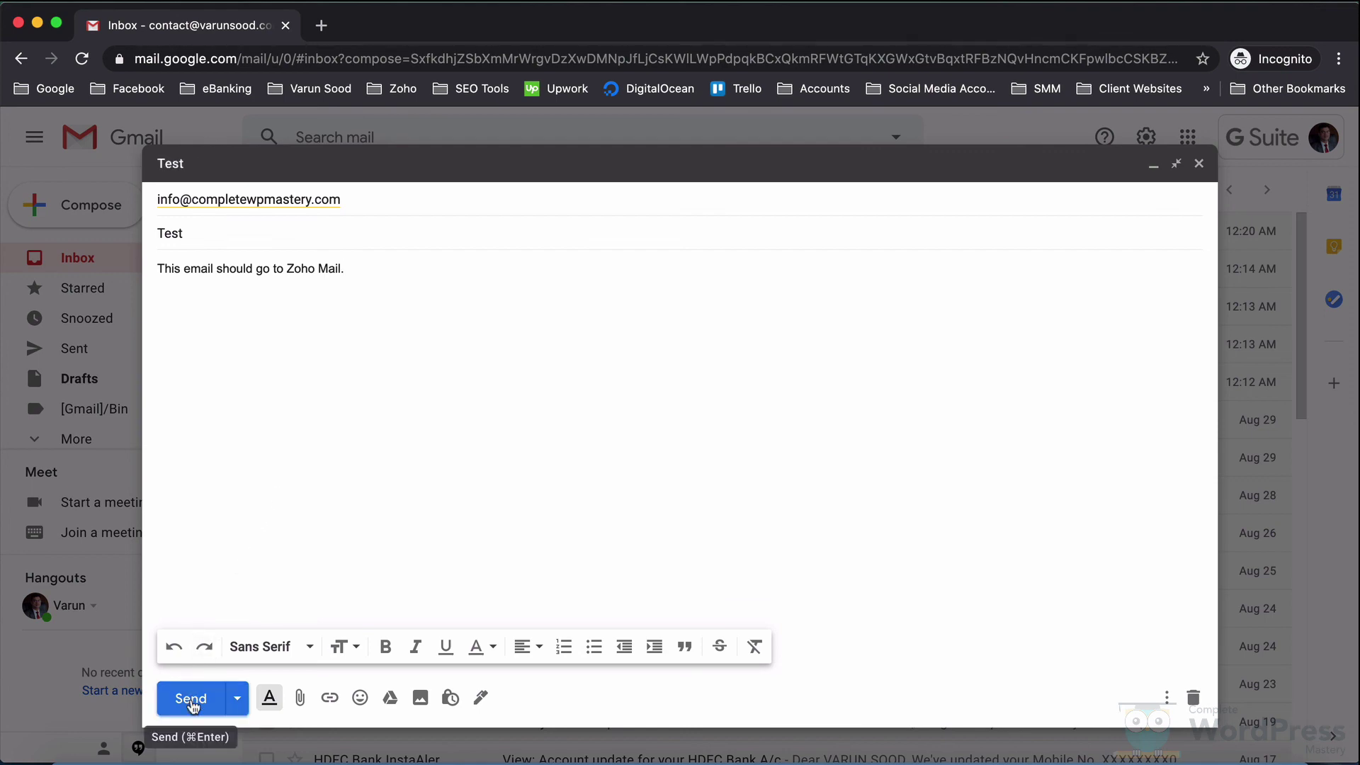
left_click(191, 700)
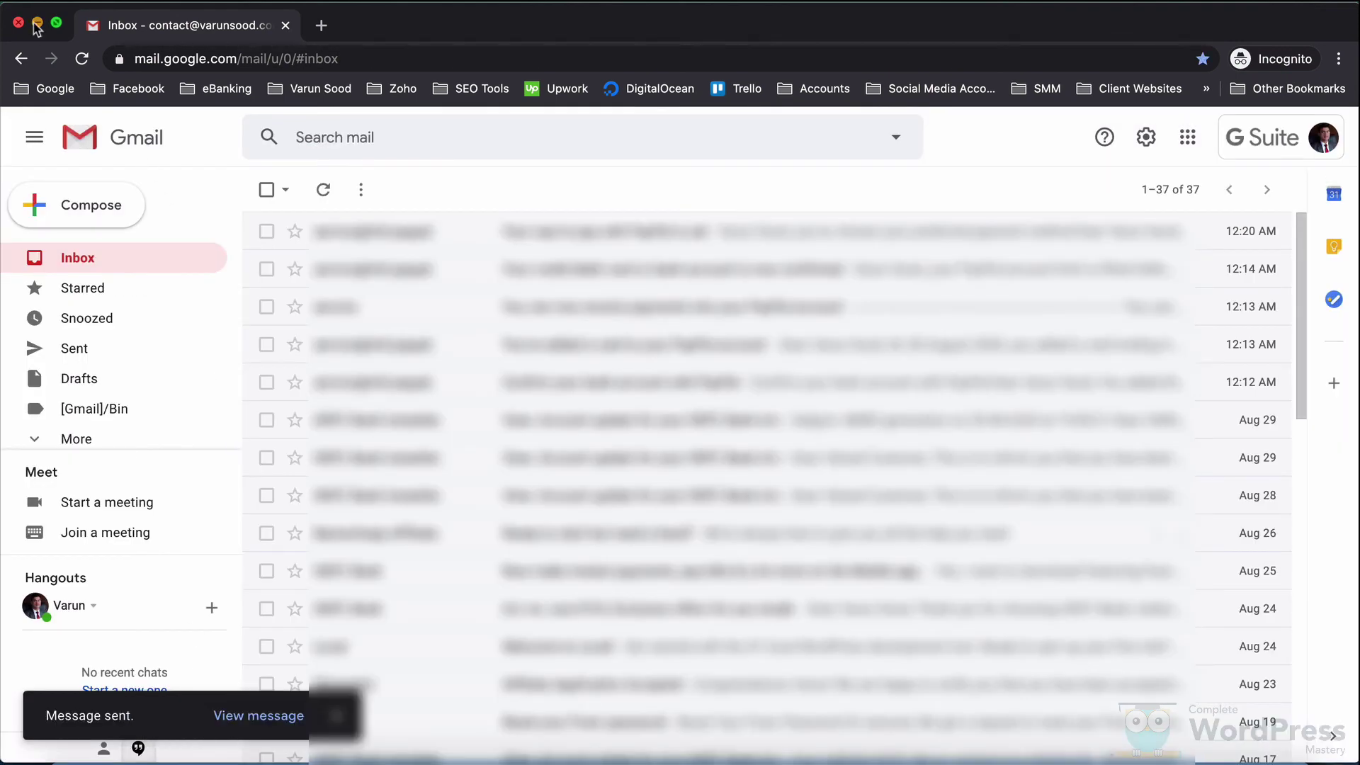
left_click(37, 24)
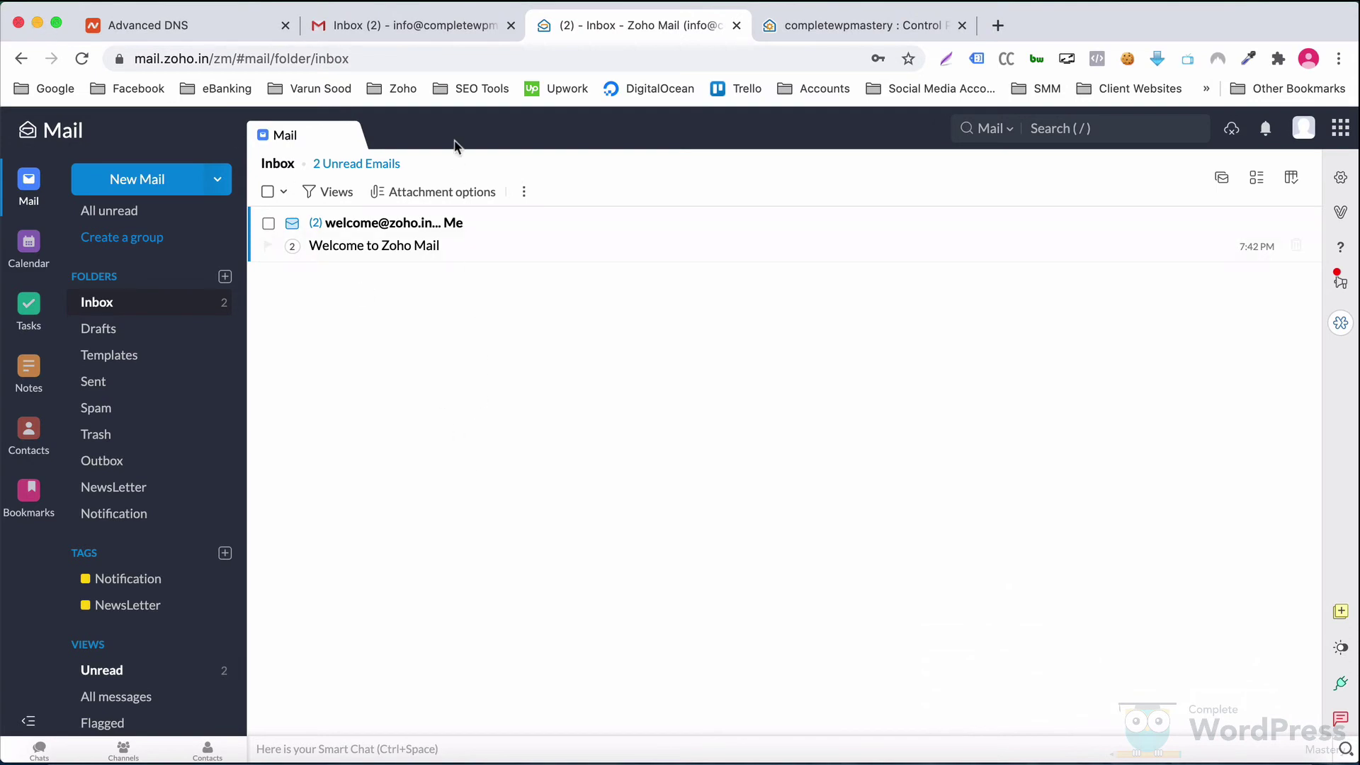
Refresh Gmail, then open the newly arrived Test email in the Zoho Mail inbox.
left_click(447, 24)
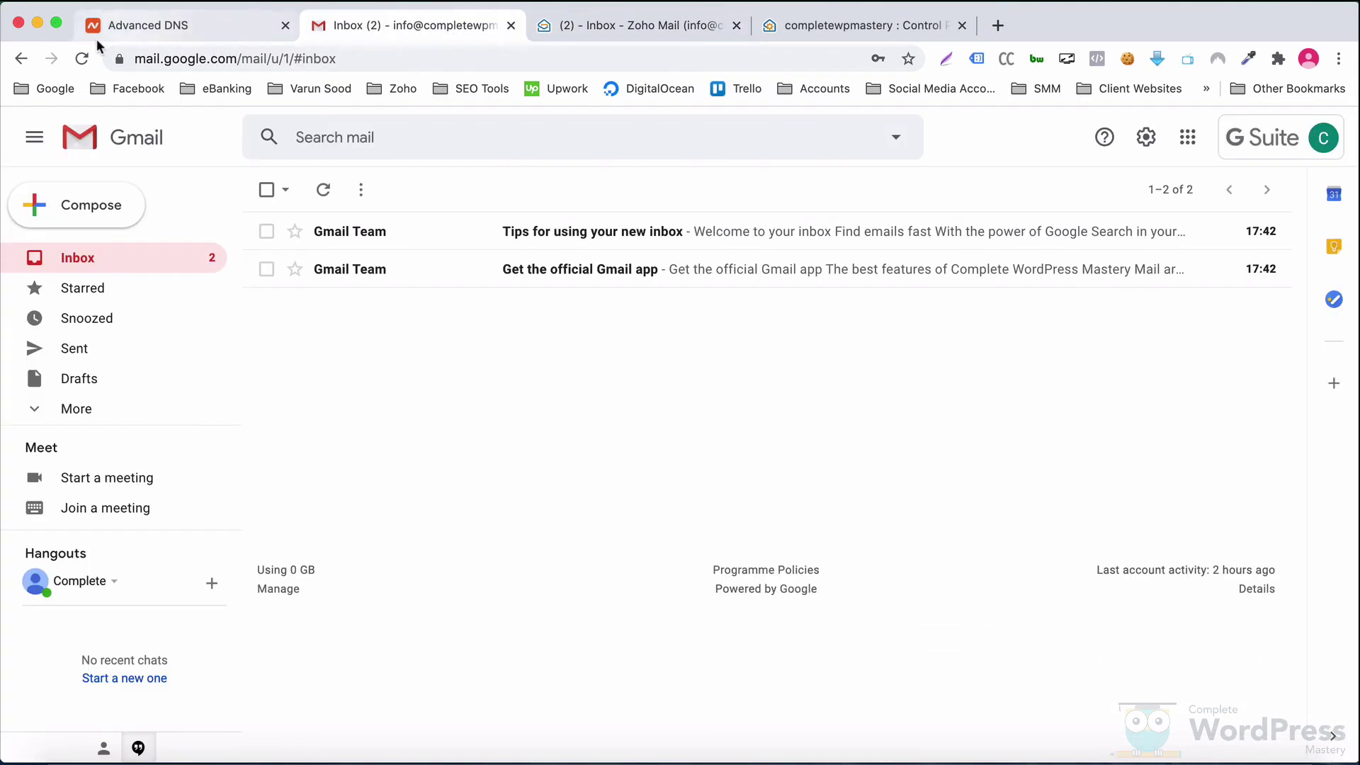
left_click(81, 60)
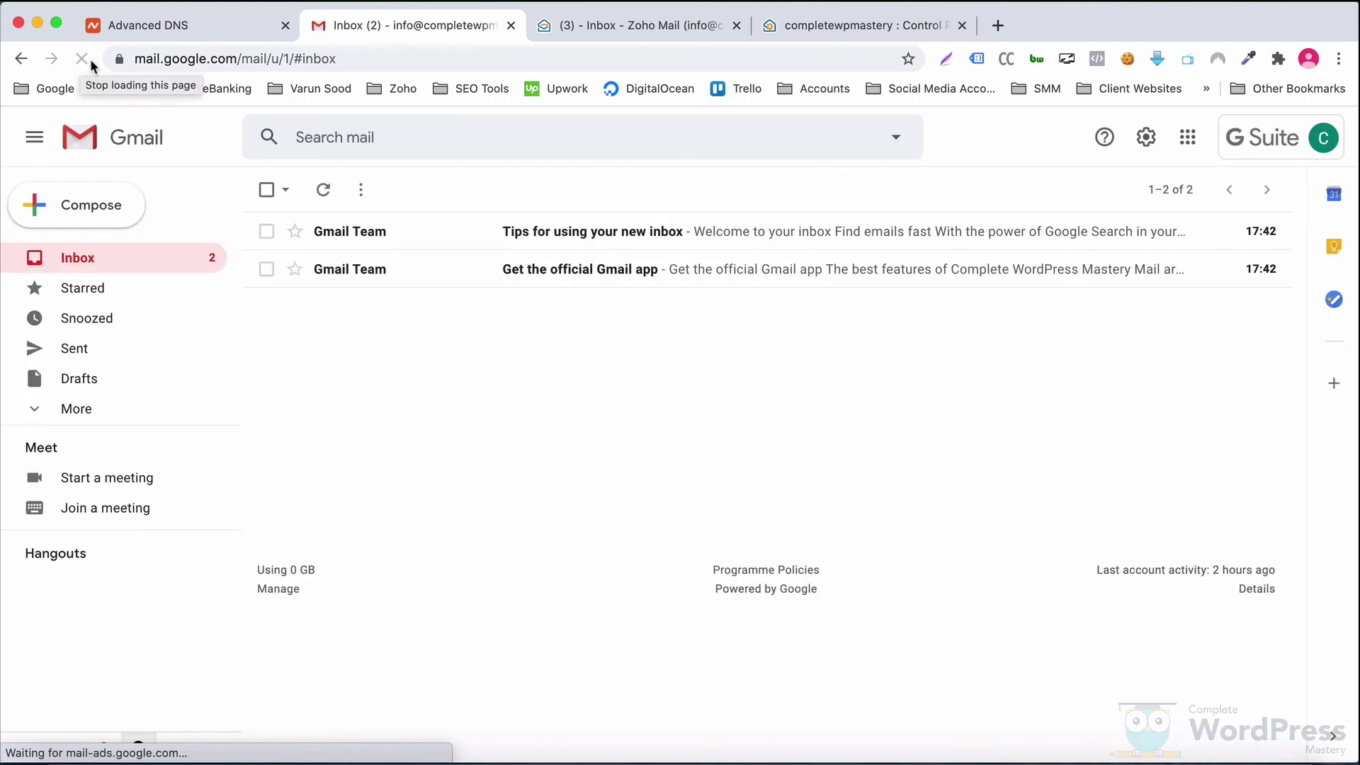
left_click(84, 61)
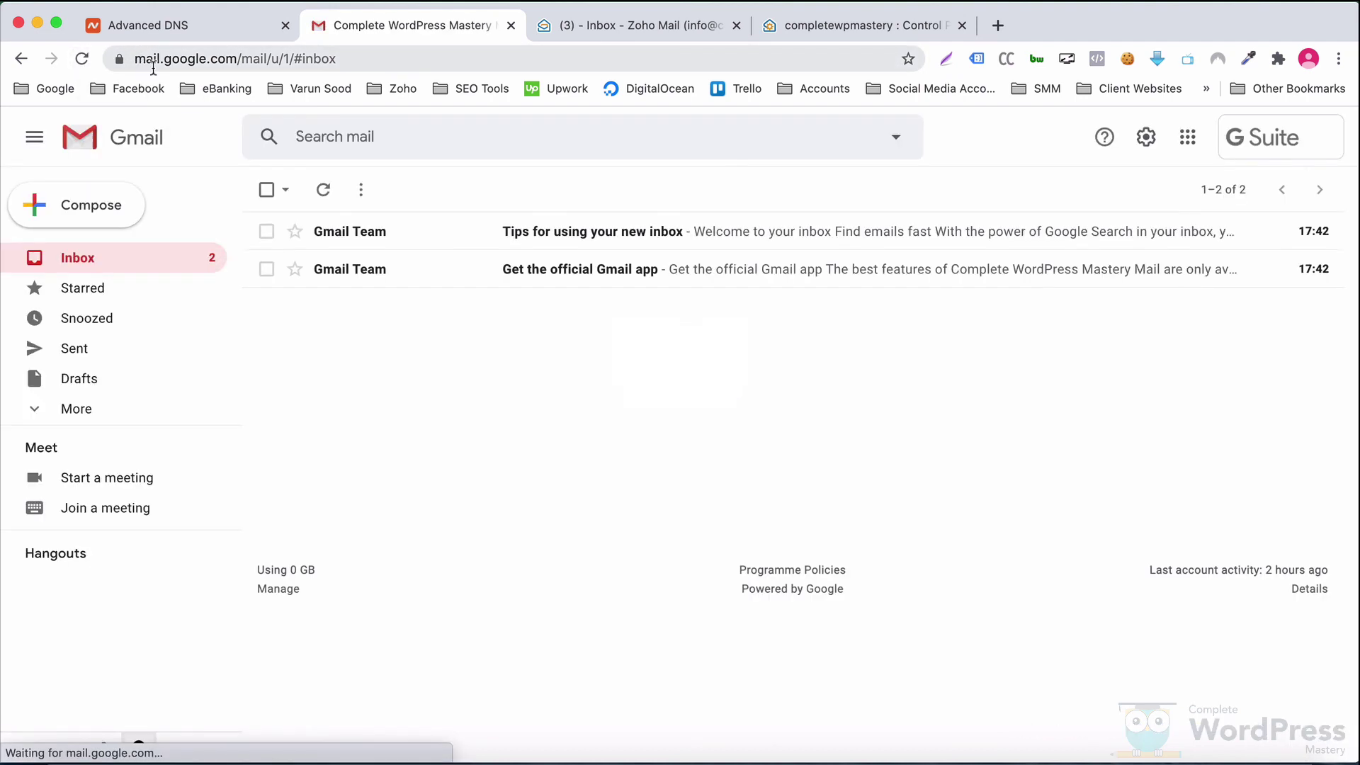
left_click(640, 29)
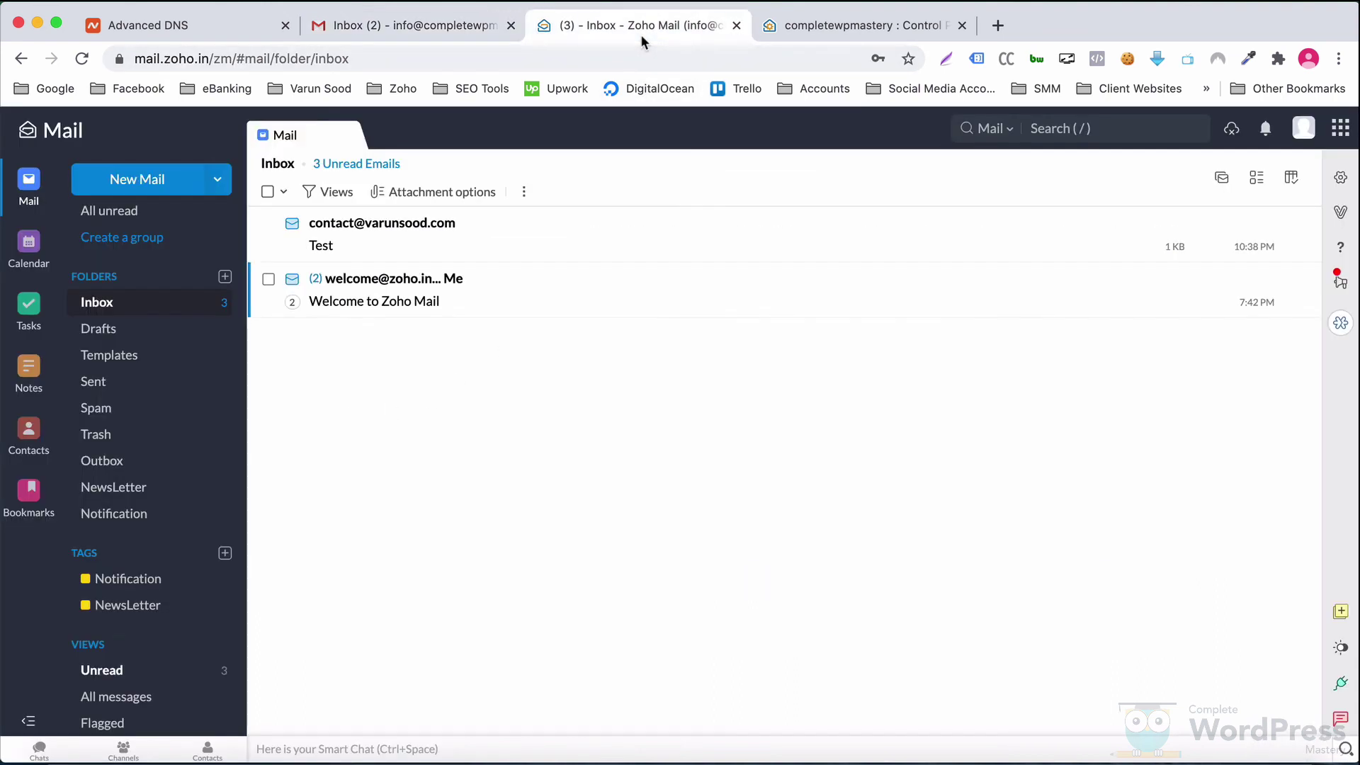
left_click(459, 254)
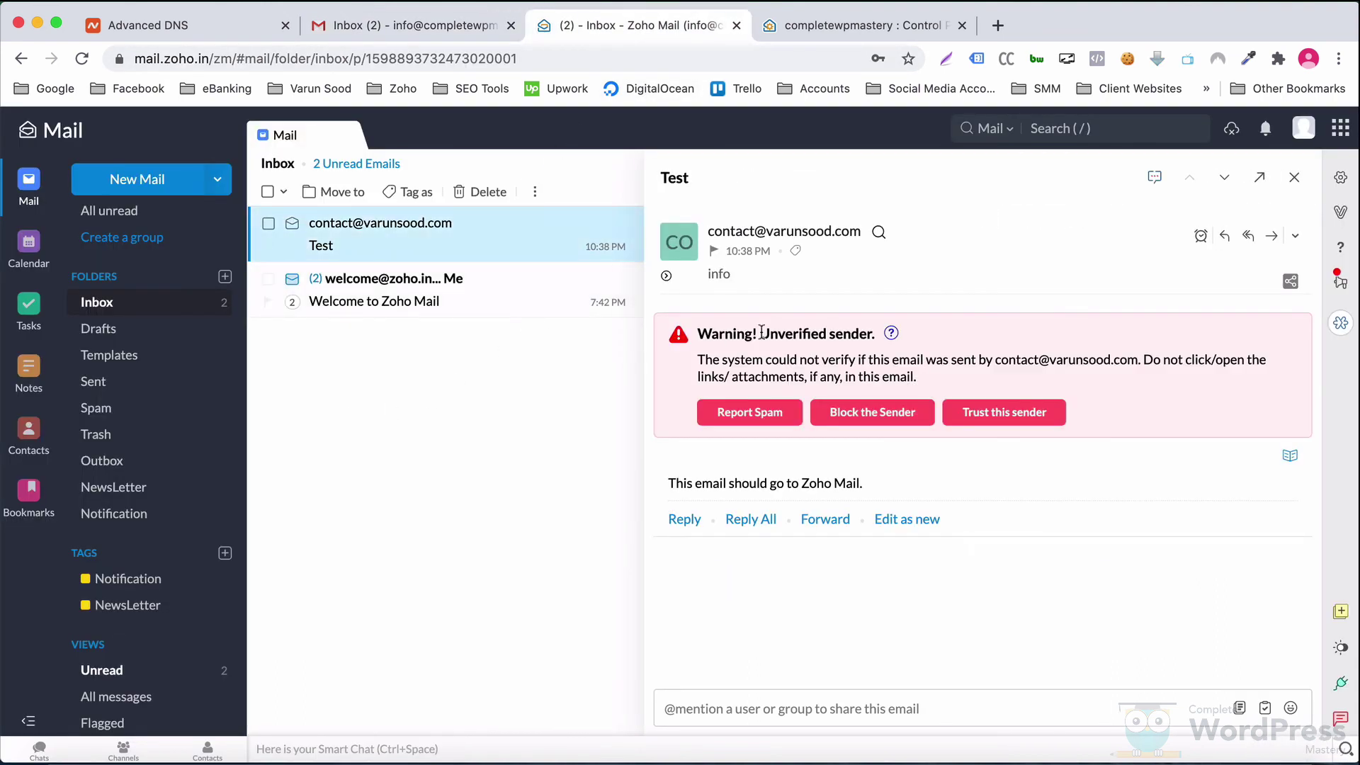
Add the Test email's sender to the trusted sender list, confirming despite the warning.
left_click(1024, 417)
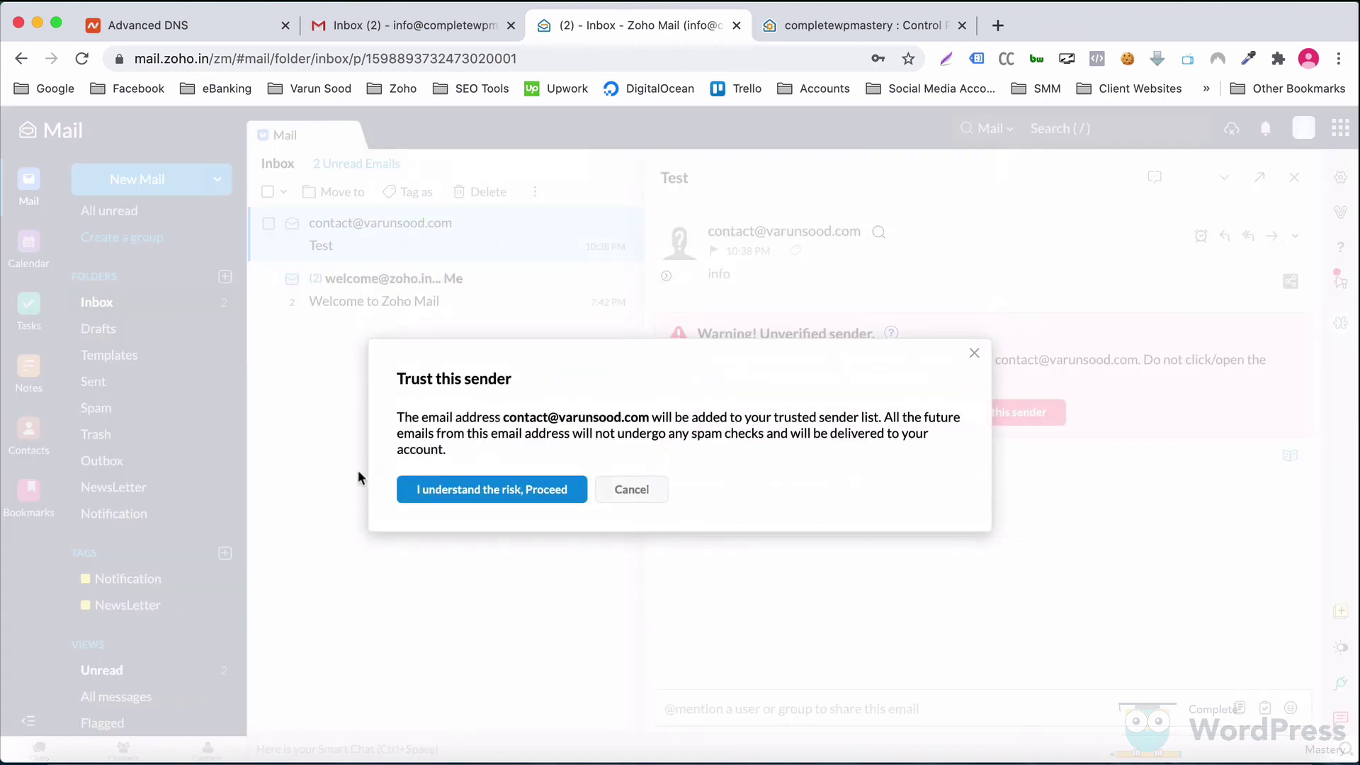
left_click(451, 490)
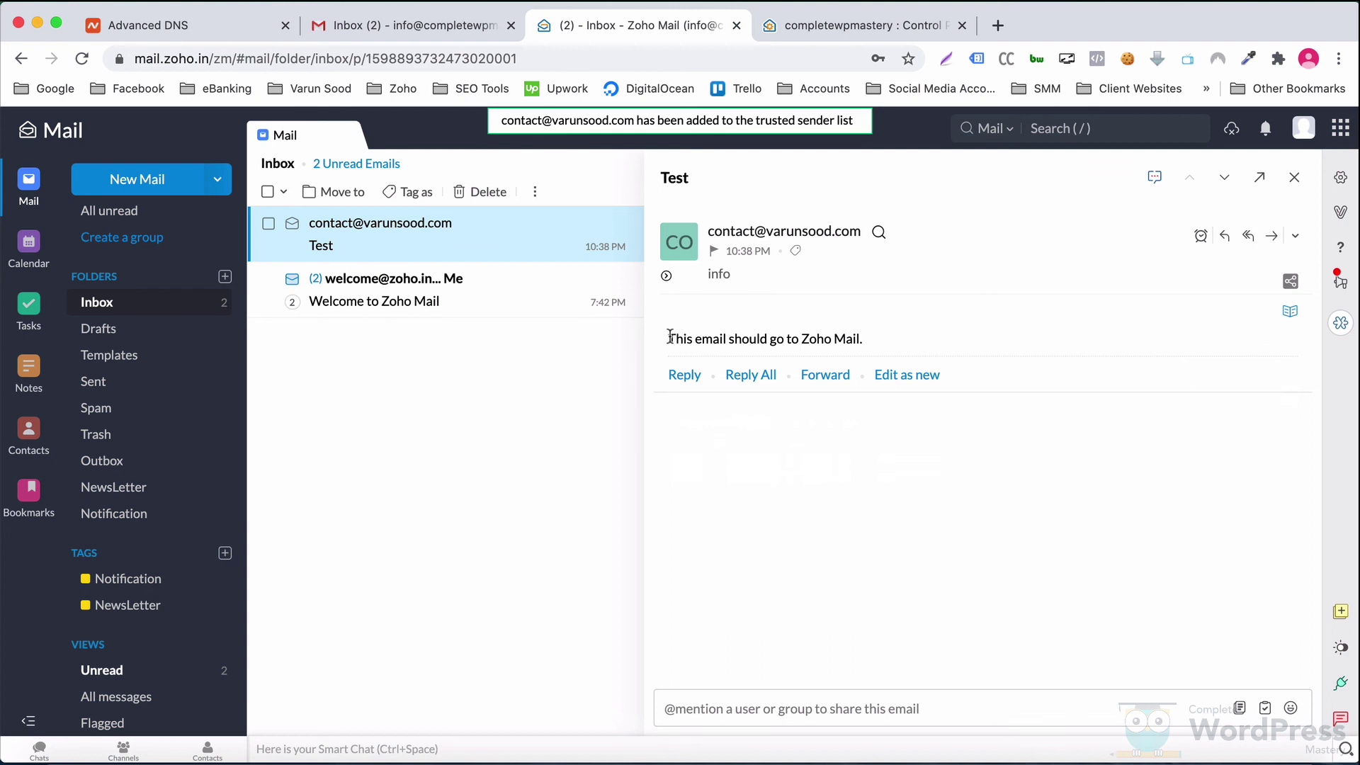
left_click_drag(668, 339, 865, 340)
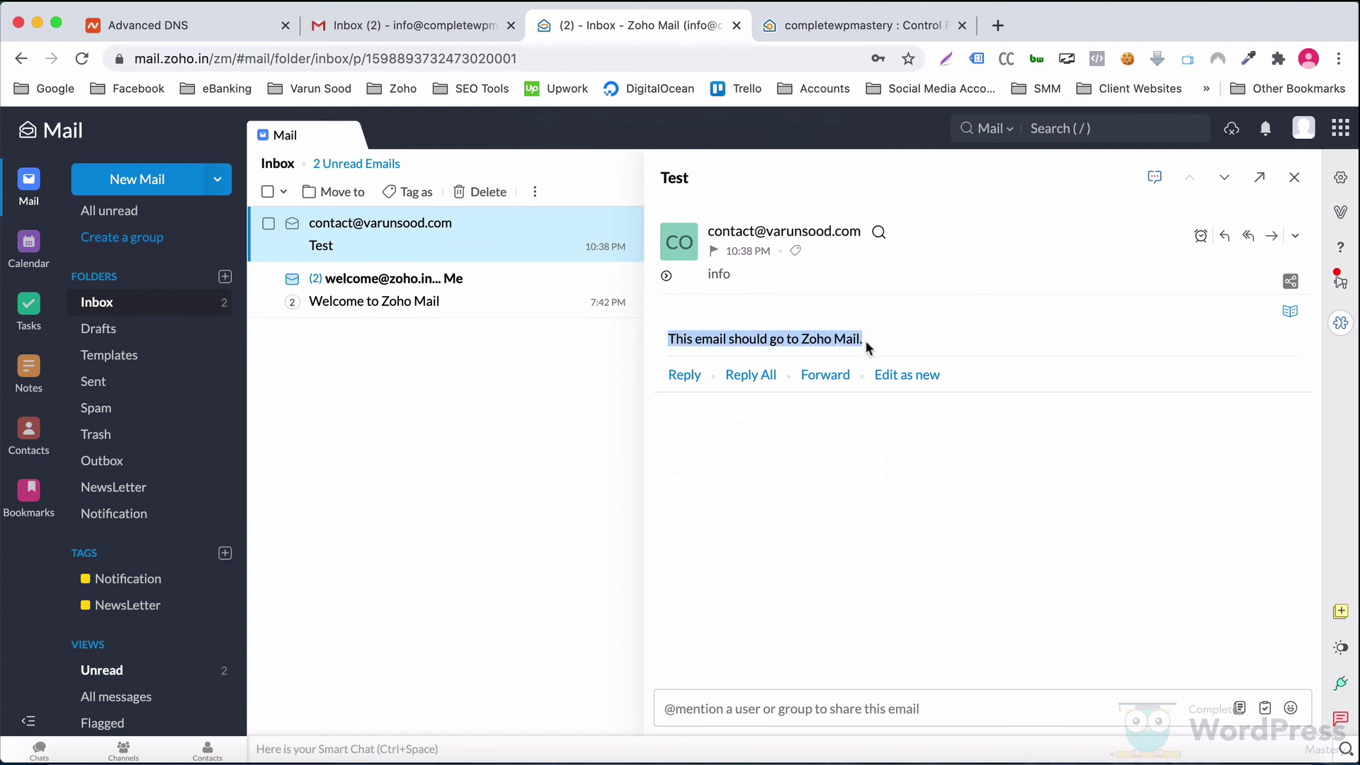
left_click(985, 542)
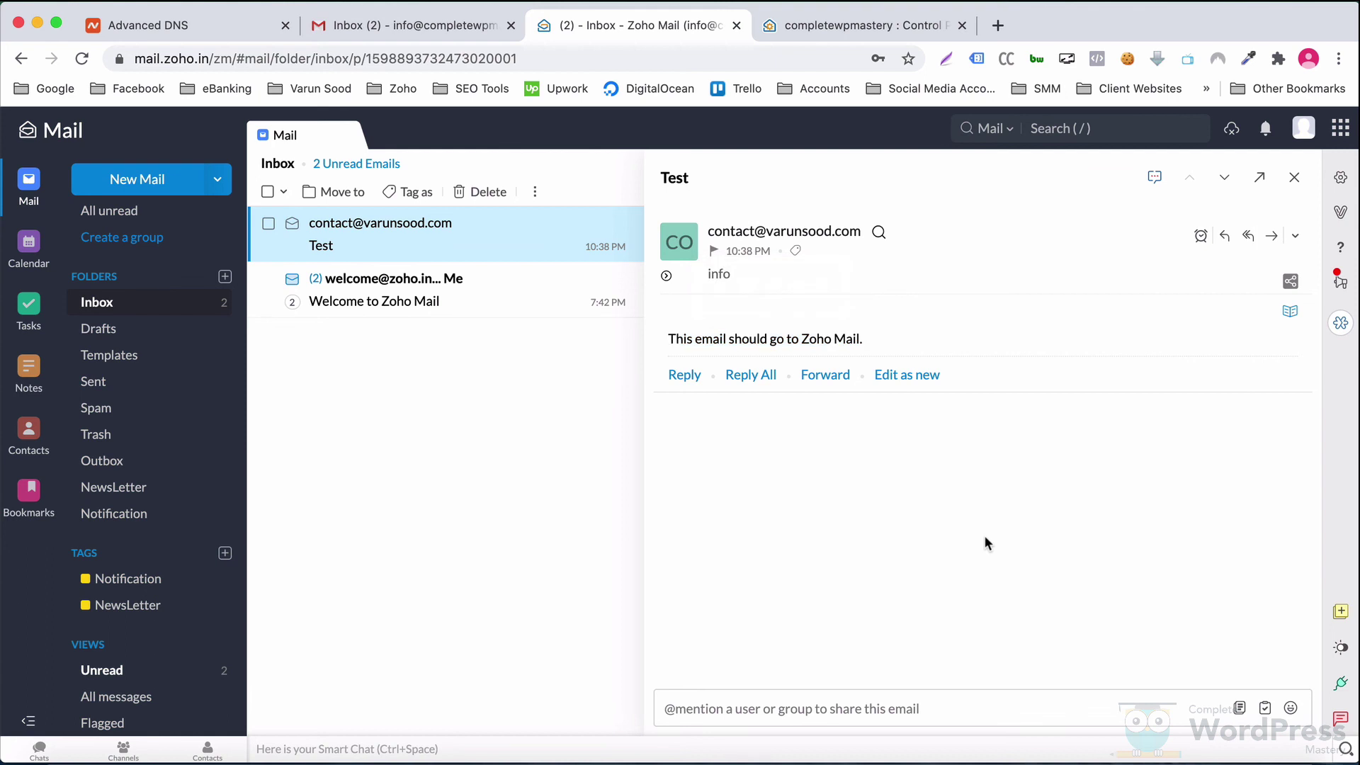